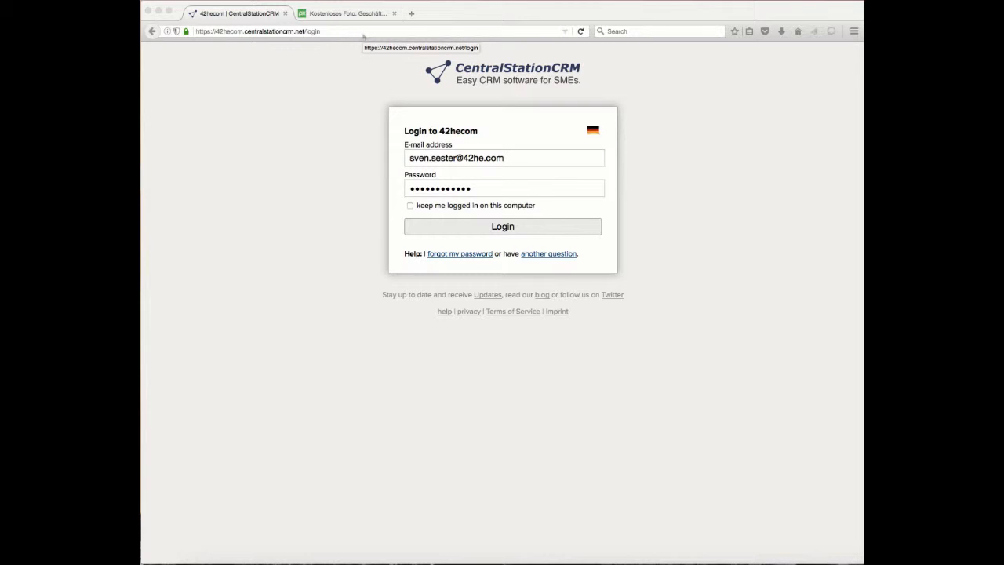
Step: Log in to the 42hecom account with the prefilled credentials and switch to the demo-en account
click(362, 31)
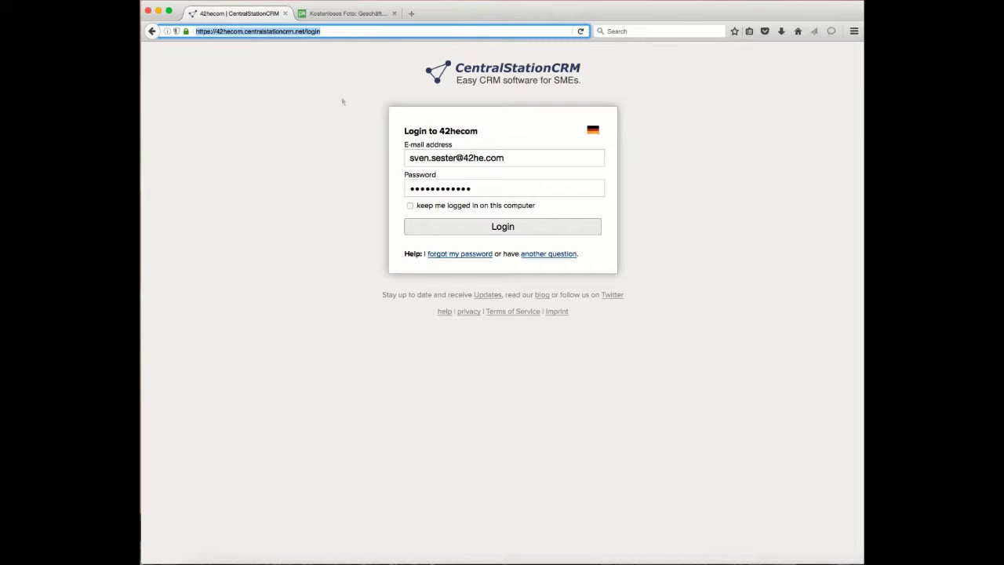
click(297, 98)
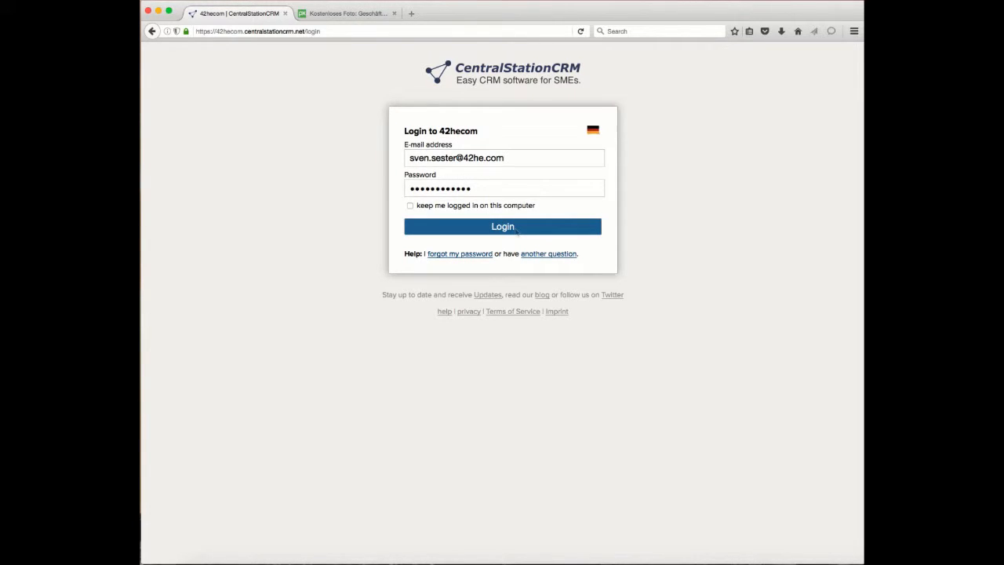
click(517, 228)
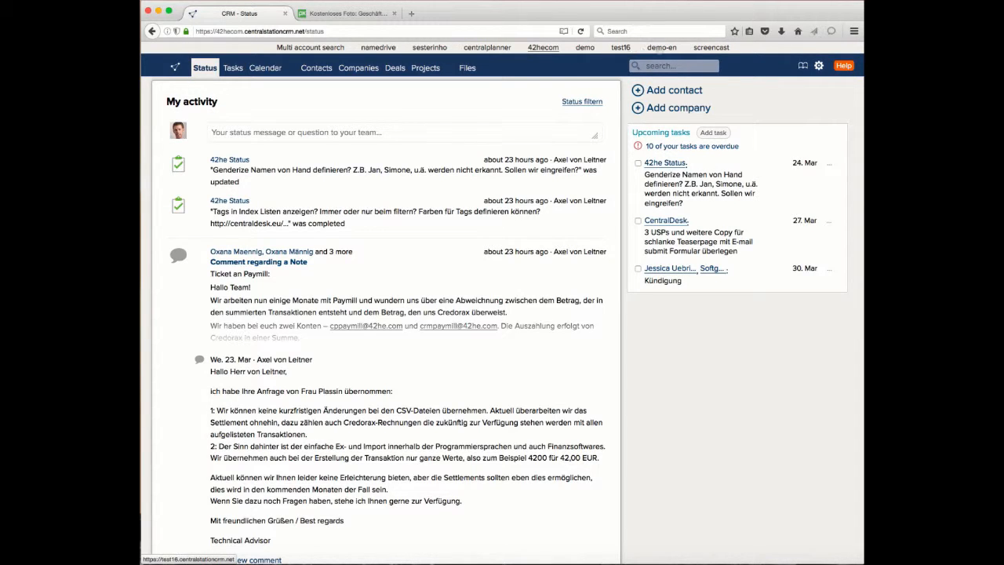
click(660, 47)
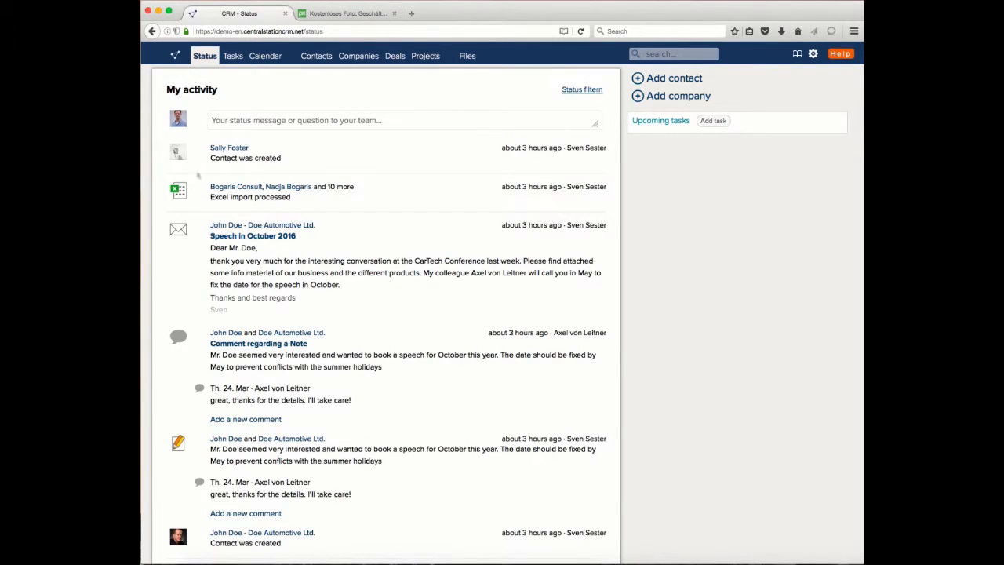
Step: Look through the recent entries in the activity feed on the demo account's status page
mouse_move(222, 232)
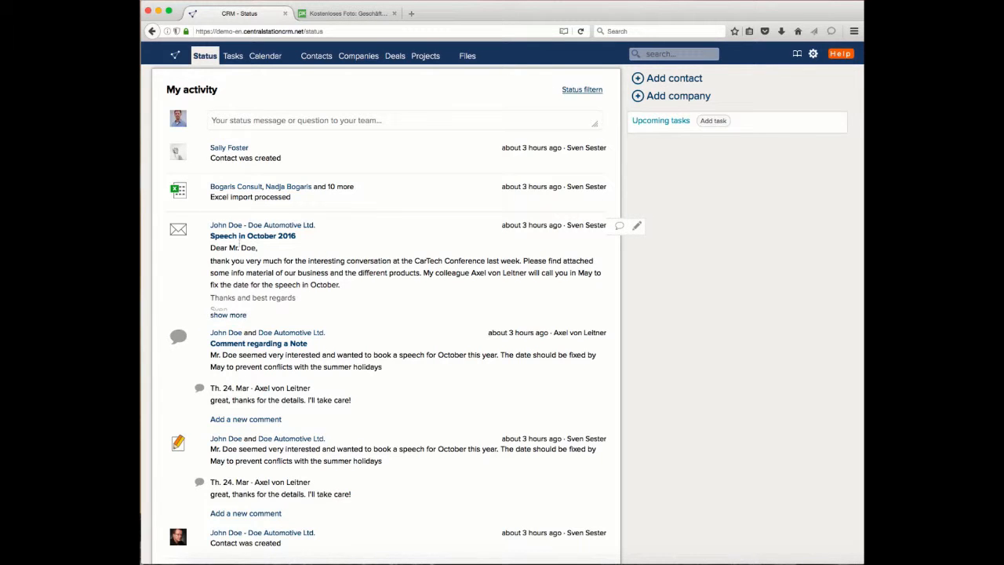
scroll(382, 339, down, 5)
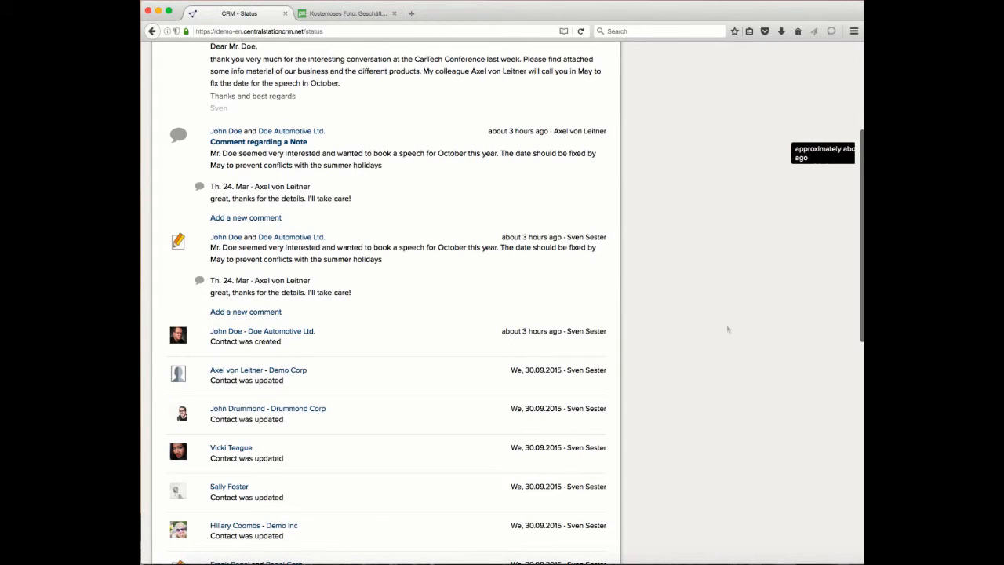
scroll(460, 319, down, 6)
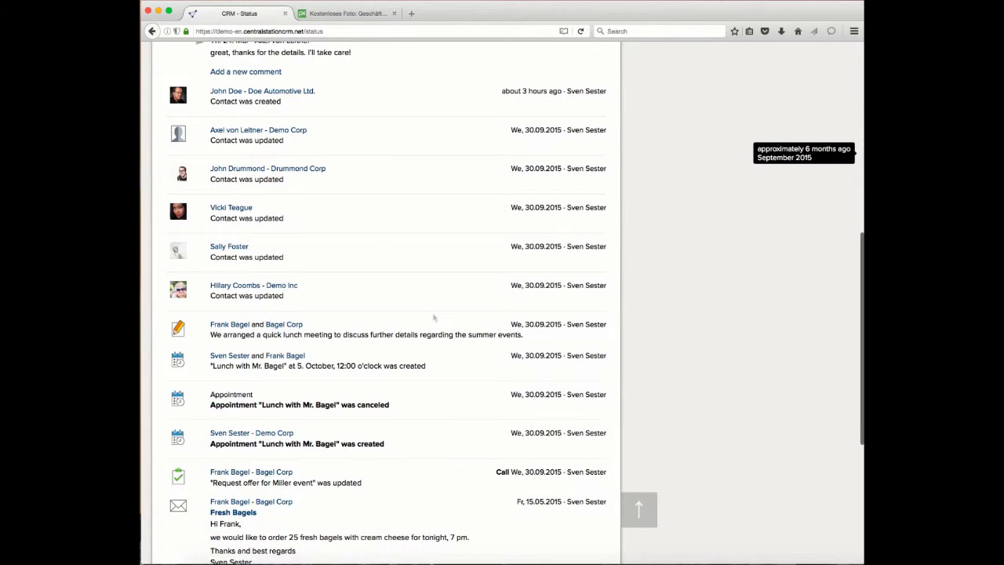
scroll(434, 319, down, 1)
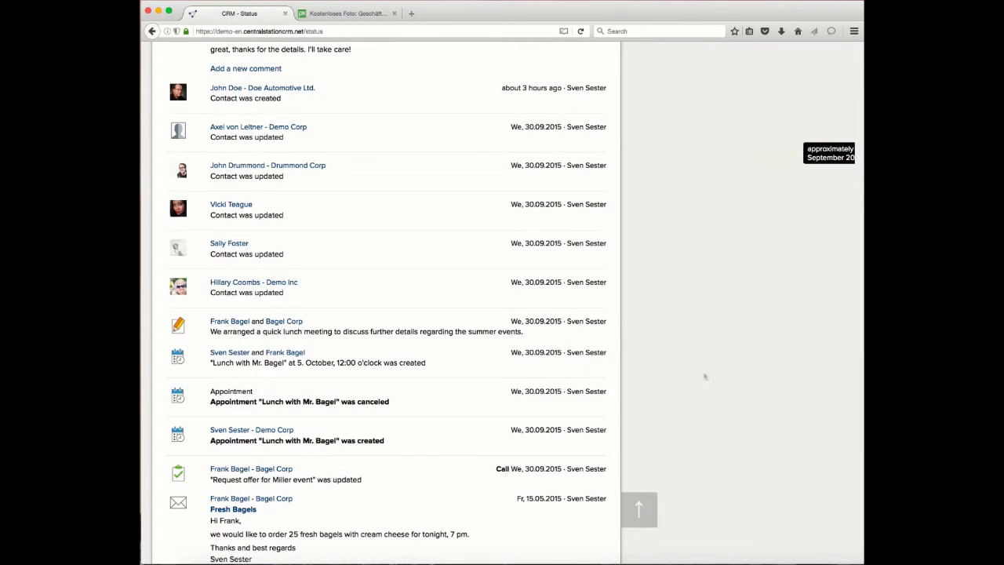
scroll(705, 377, up, 10)
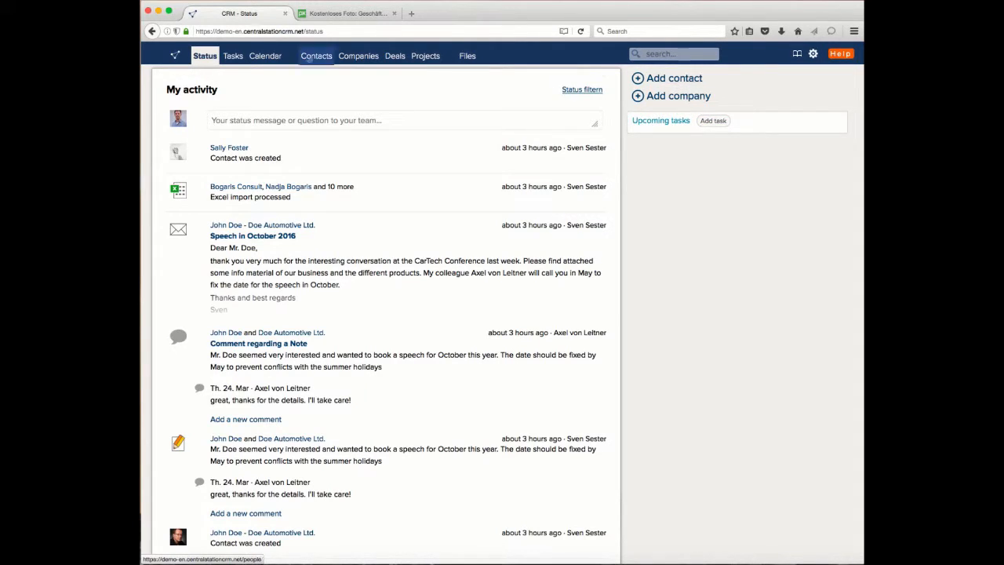
Step: Start a new contact and enter the person's first and last name
click(310, 58)
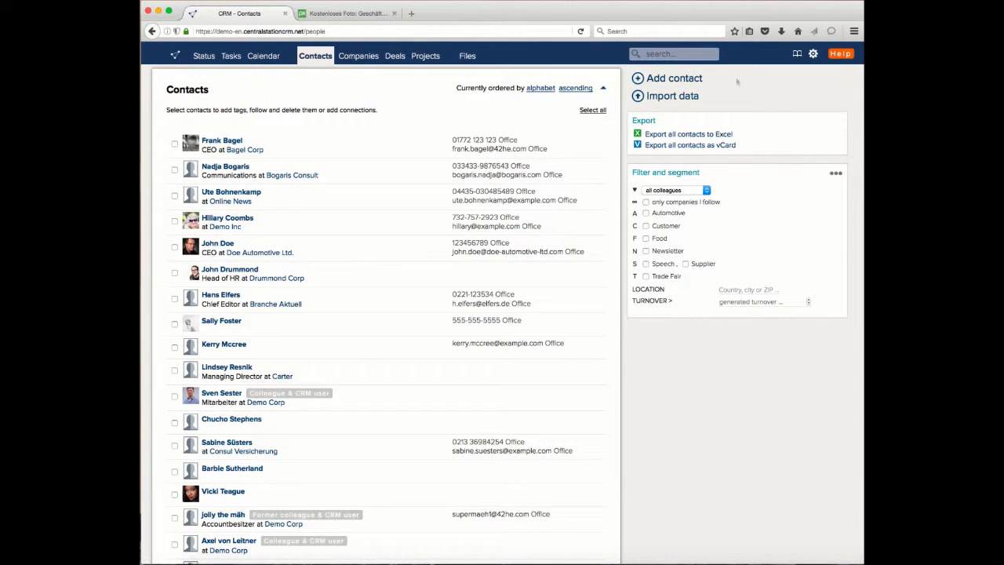
click(673, 80)
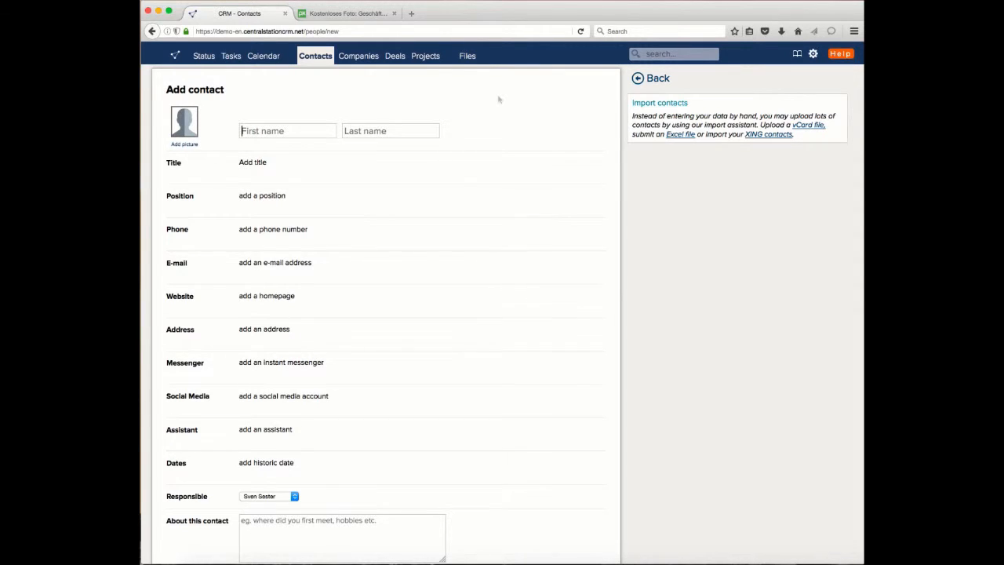
key(Tab)
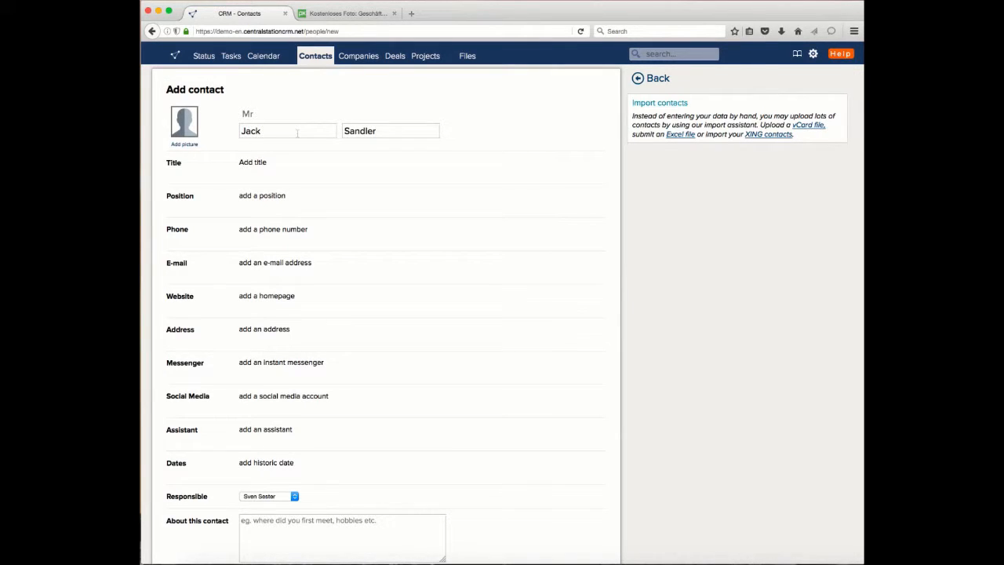
click(266, 118)
click(264, 163)
Step: Add a position to the contact with the company Sandler Cars Ltd. and the role CEO
click(269, 196)
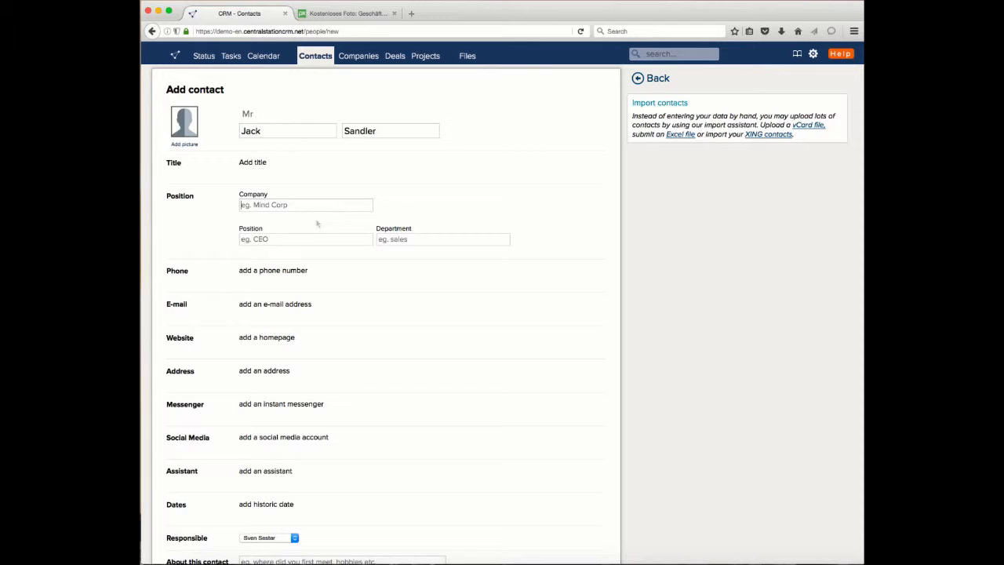
text(Sa)
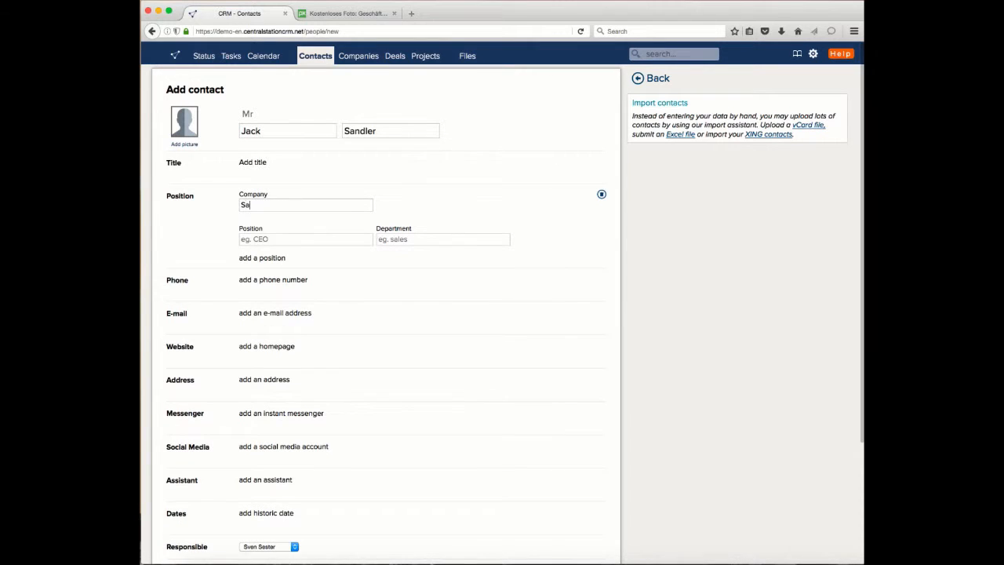
text(ndler )
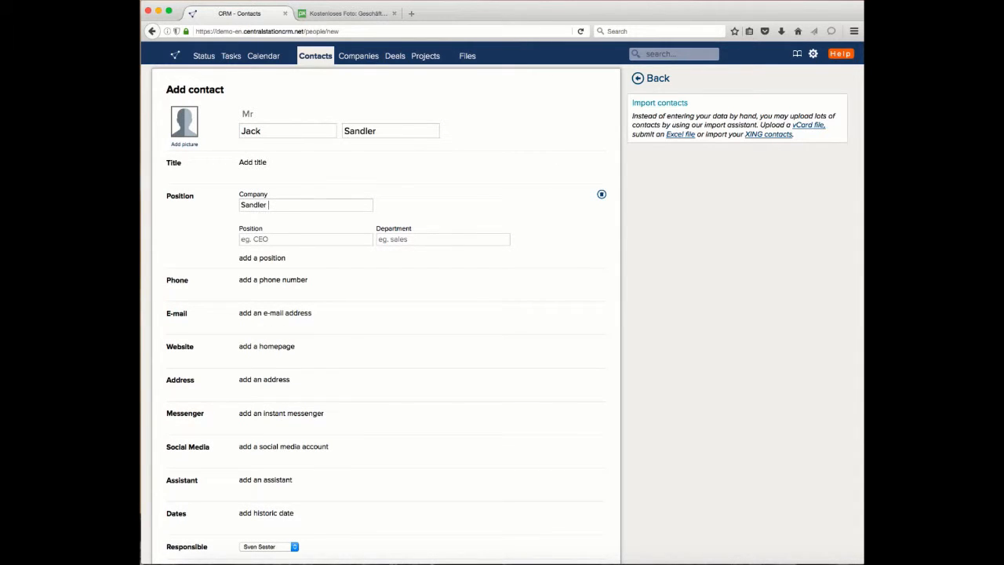
text(Cars)
text( Lt)
text(d)
text(CE)
text(O)
Step: Add the contact's phone number as an Office number
click(273, 281)
text(12345678908)
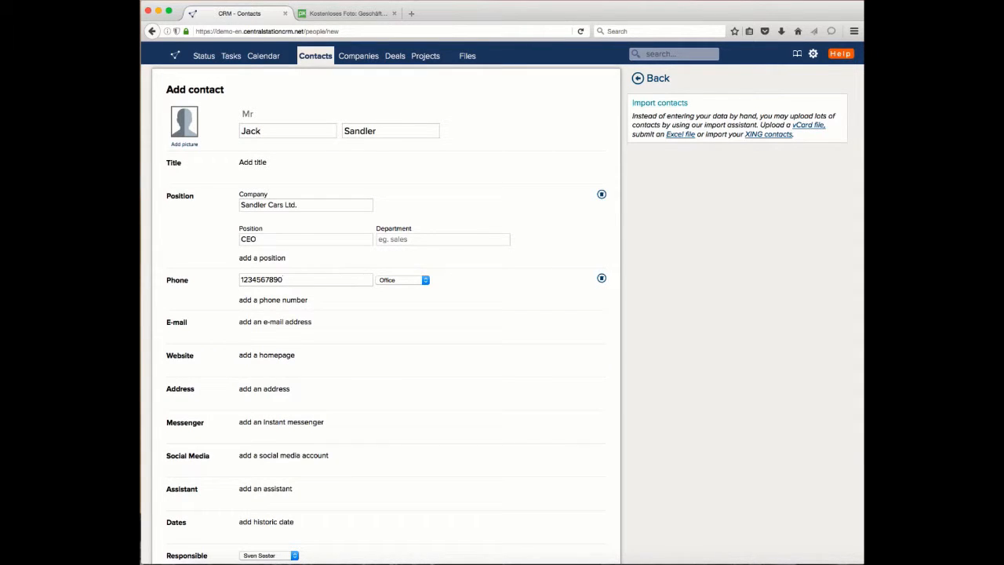
key(Tab)
key(Tab)
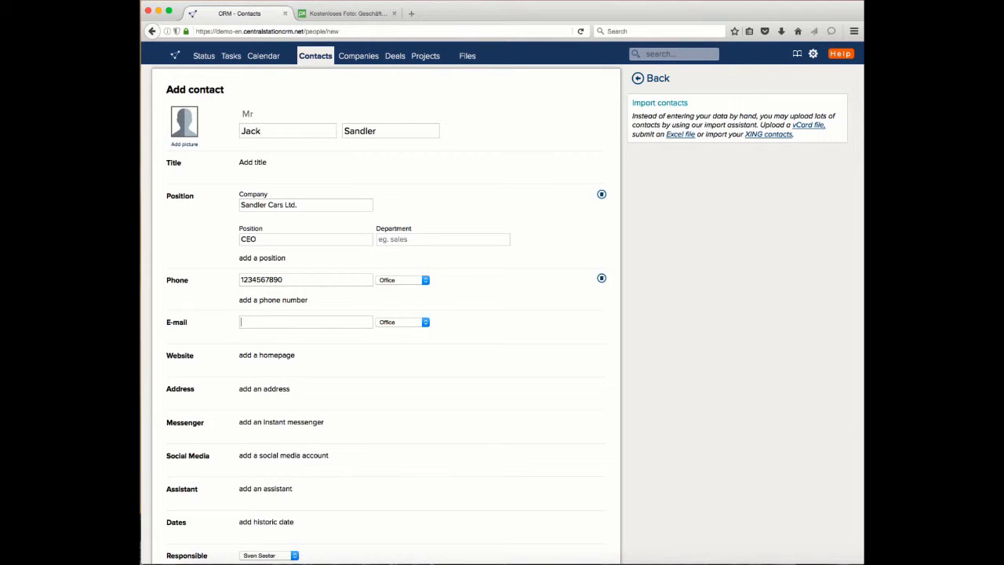
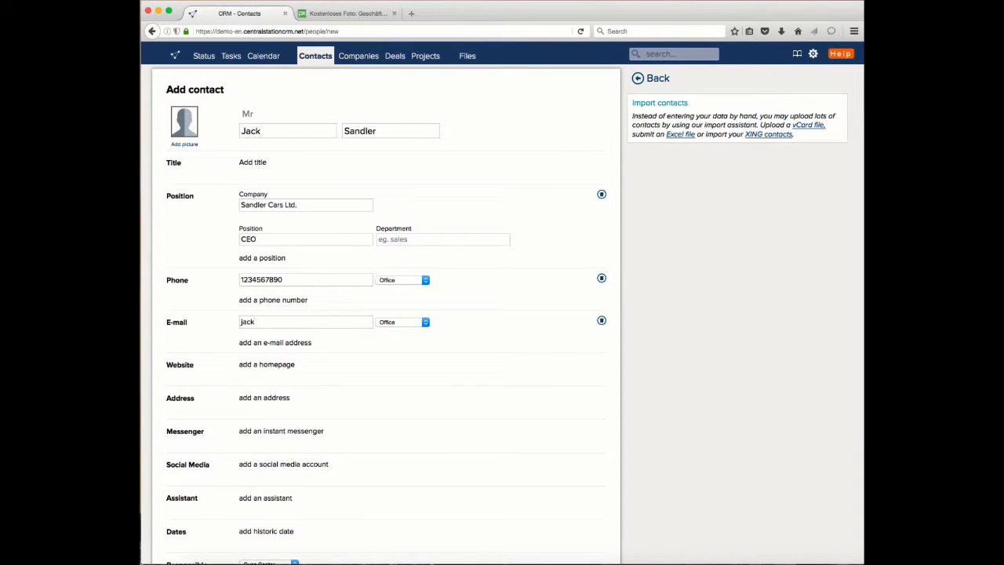
Step: Add sandler-cars-ltd.co.uk as the contact's website by copying the domain from the e-mail address
drag(364, 322, 286, 322)
key(ctrl+c)
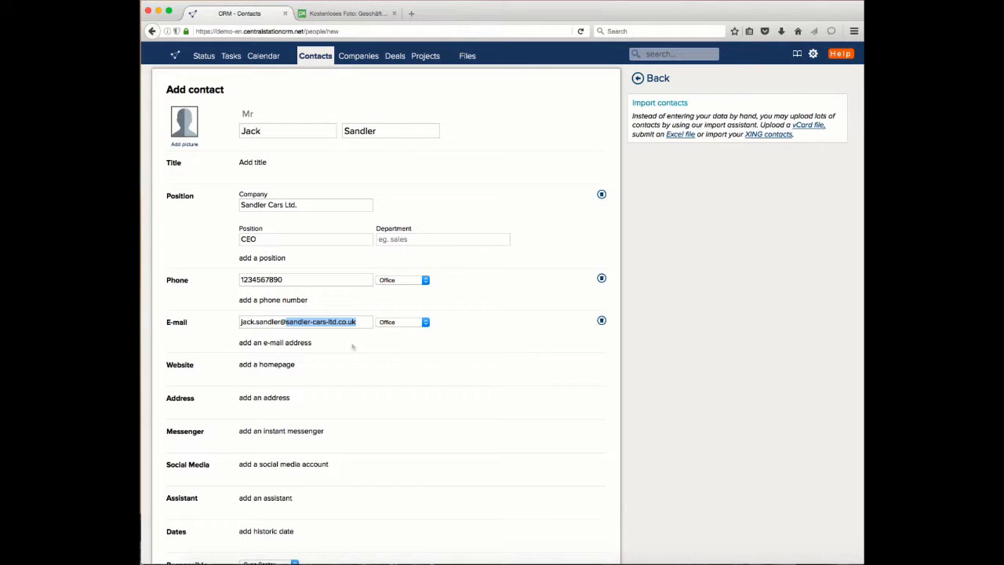
click(271, 364)
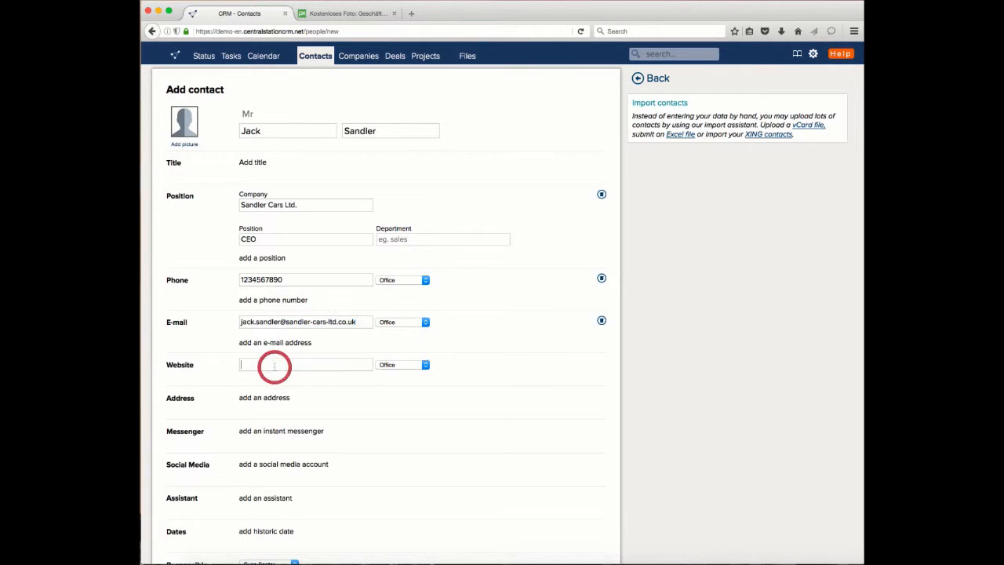
key(ctrl+v)
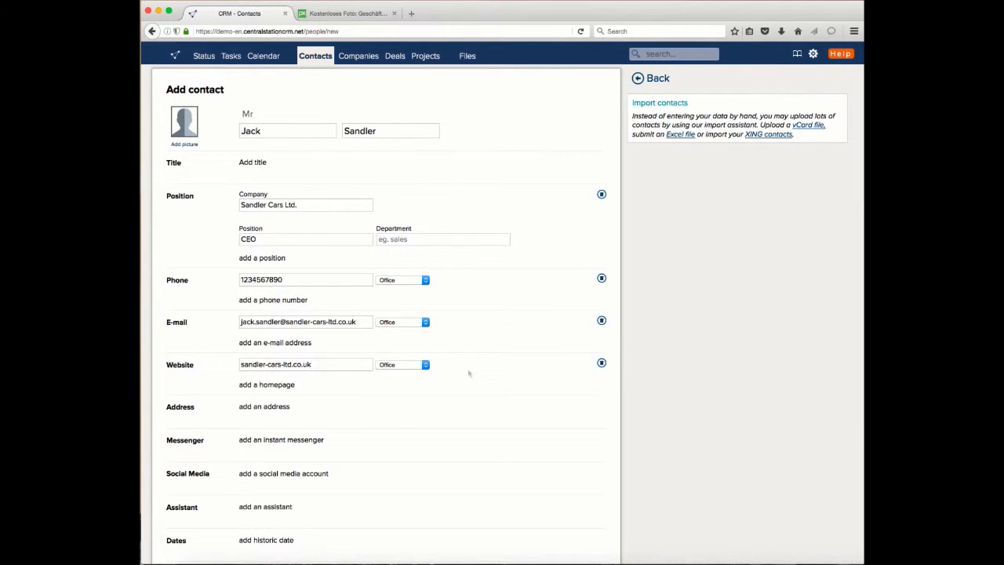
click(485, 372)
Step: Add the contact's postal address, entering the street and zip code and accepting the matching town suggestion
click(287, 407)
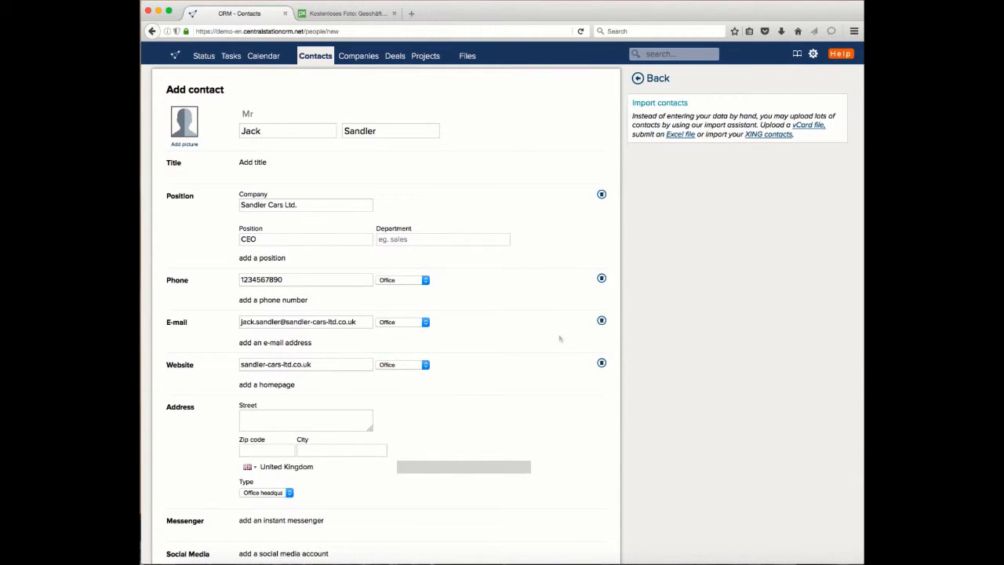
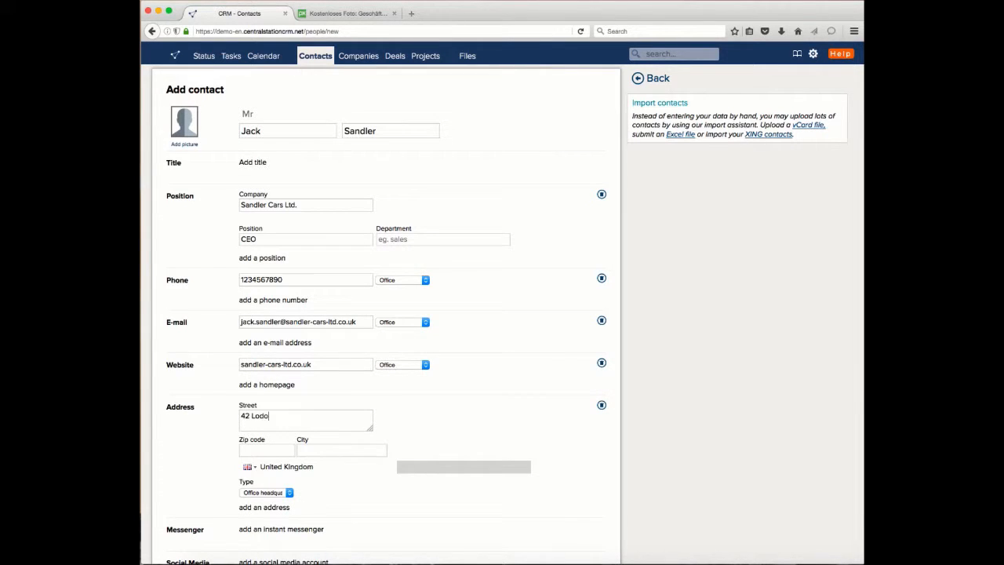
key(Tab)
text(HA)
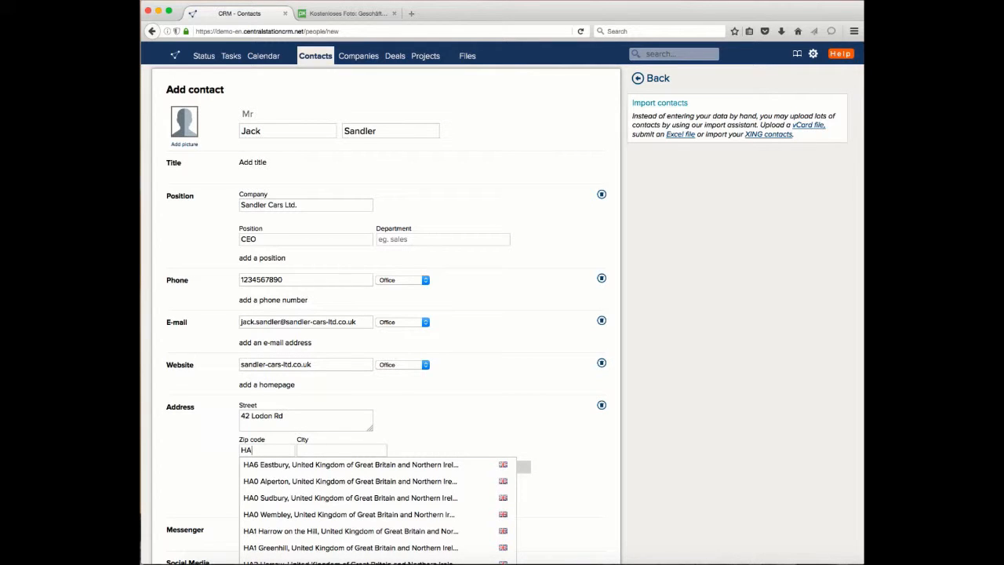
text(7)
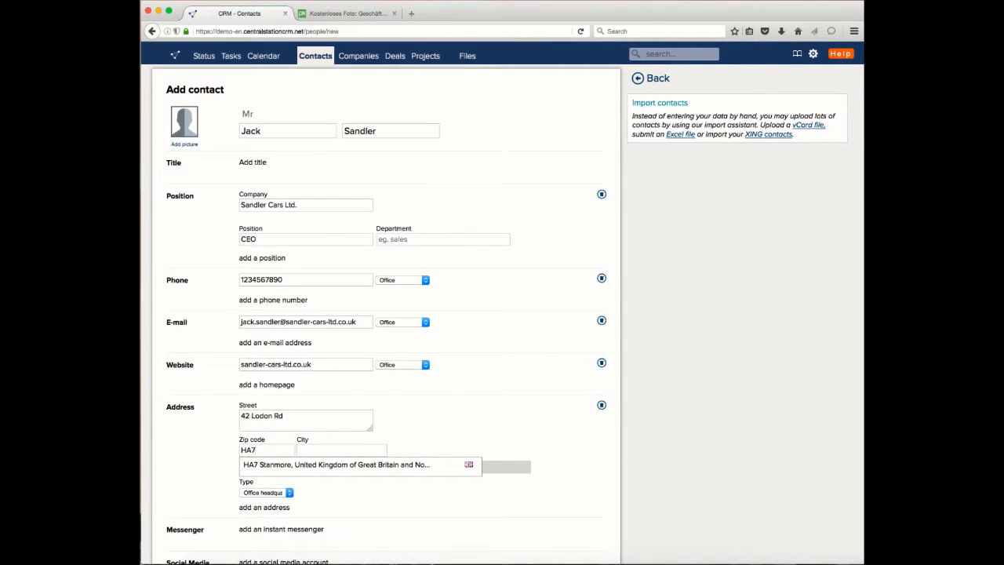
key(Down)
key(Return)
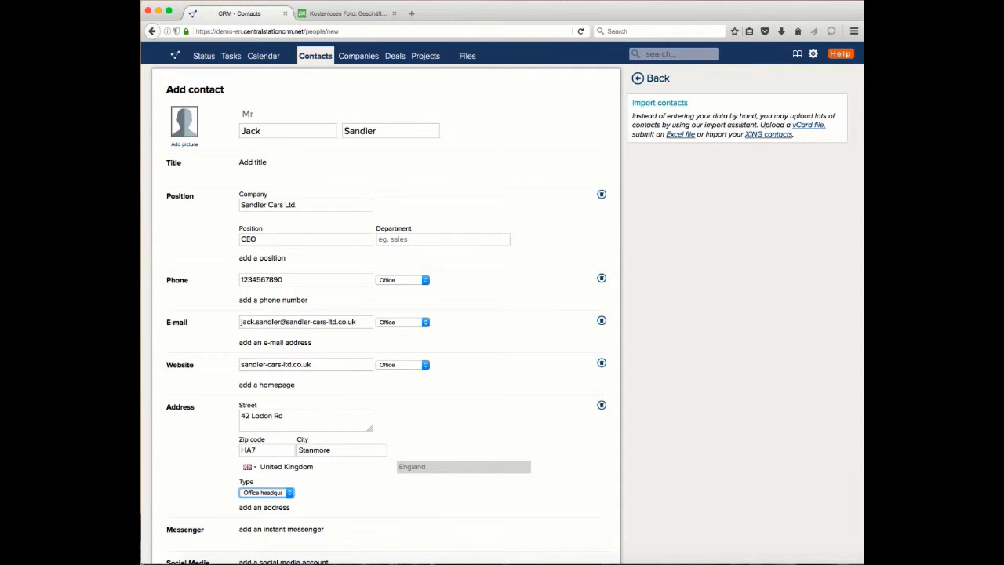
Step: Look at the available address types, leaving Office headquarters selected
scroll(510, 306, down, 5)
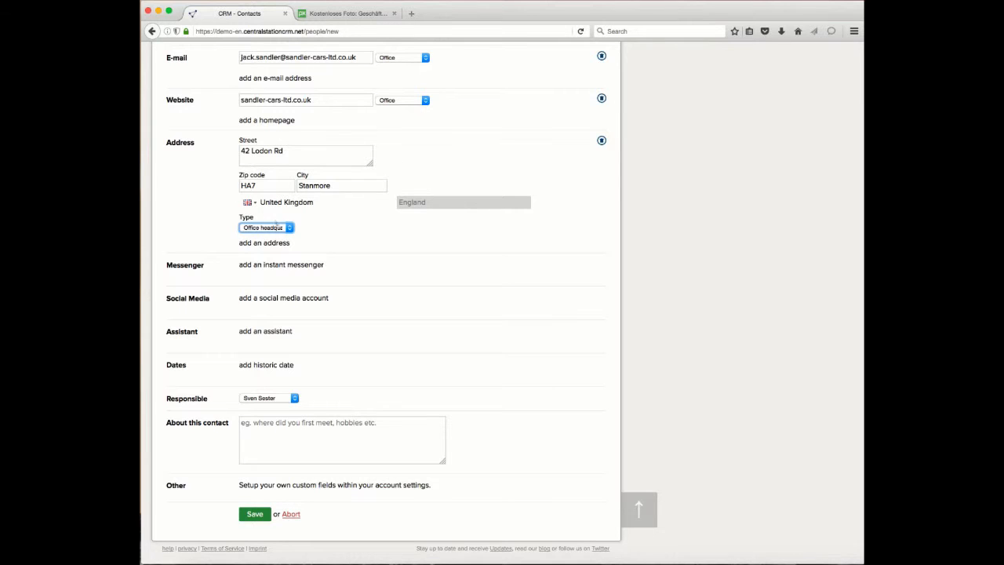
click(267, 227)
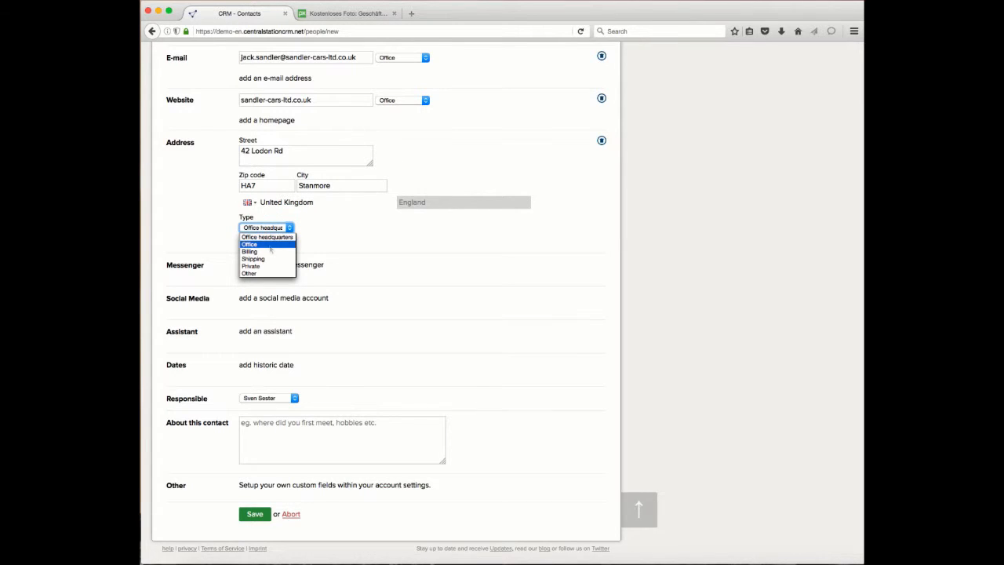
click(335, 239)
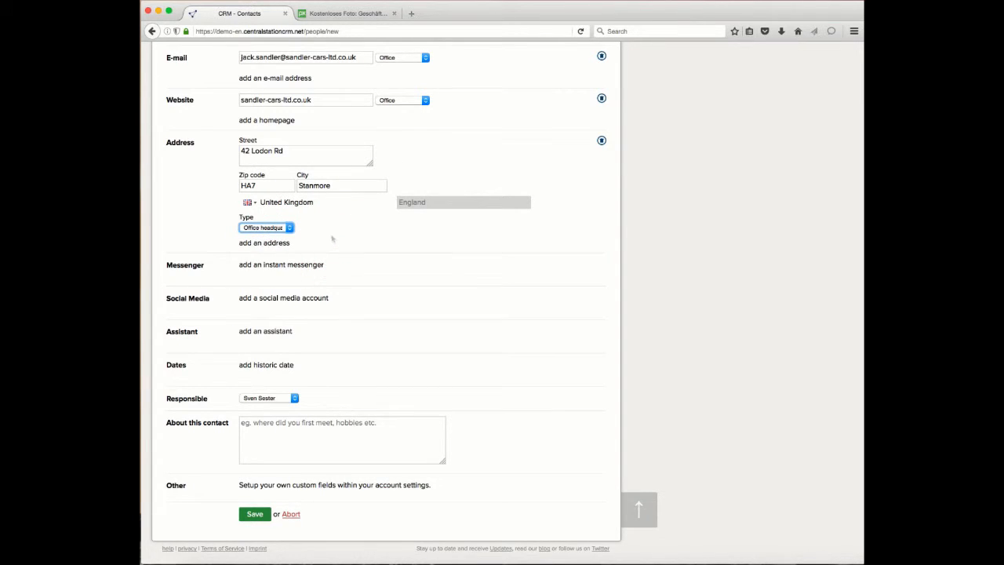
scroll(336, 239, up, 1)
click(337, 249)
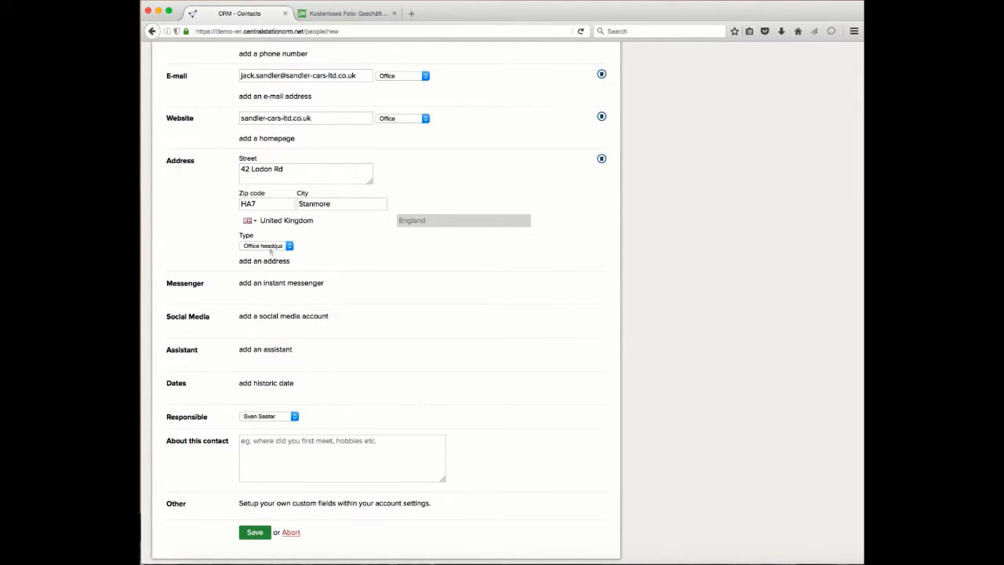
Step: Fill the About this contact field with the copied background note starting "Nice guy with US-accent, used to be a mechanic"
scroll(270, 249, up, 5)
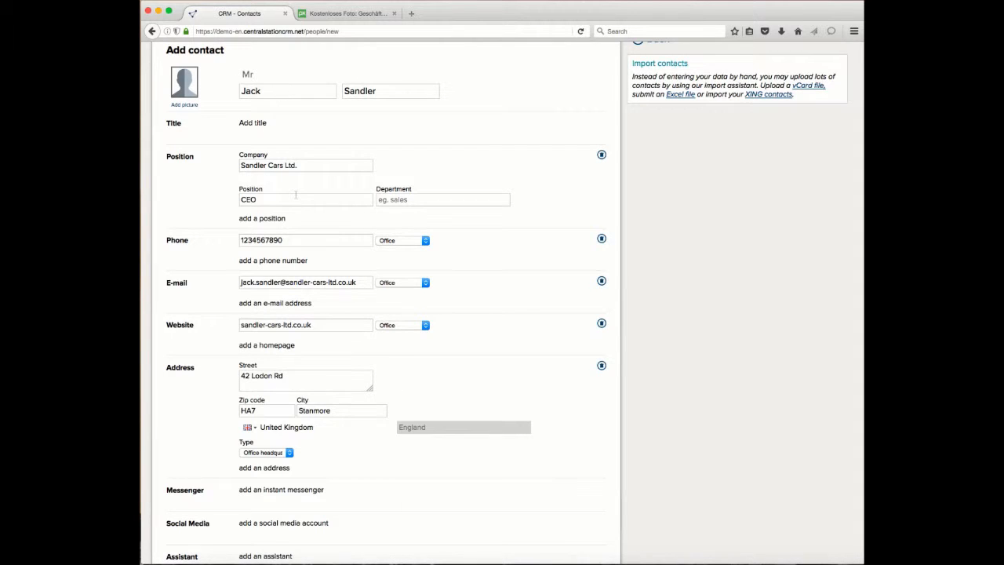
scroll(388, 226, down, 5)
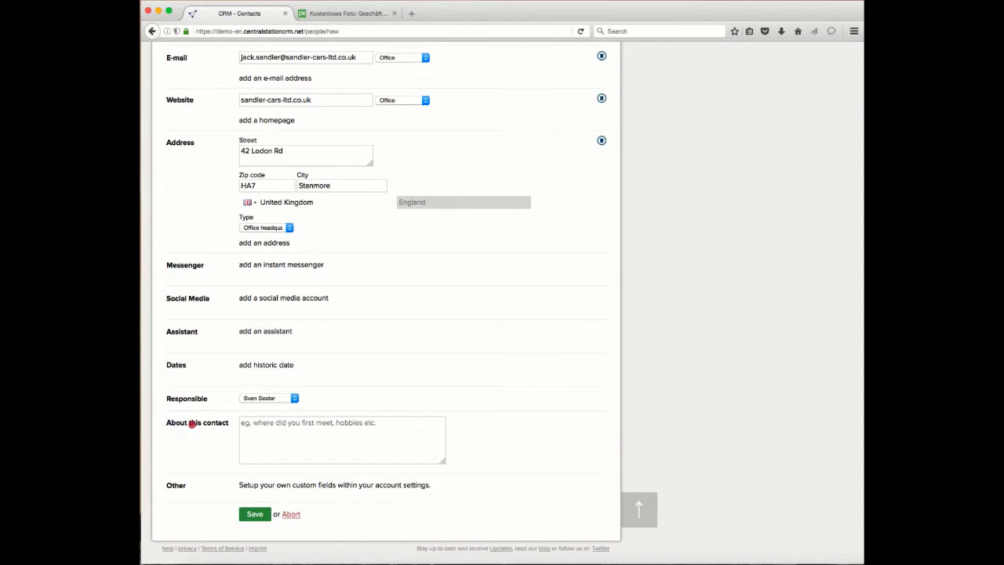
triple_click(193, 424)
click(314, 448)
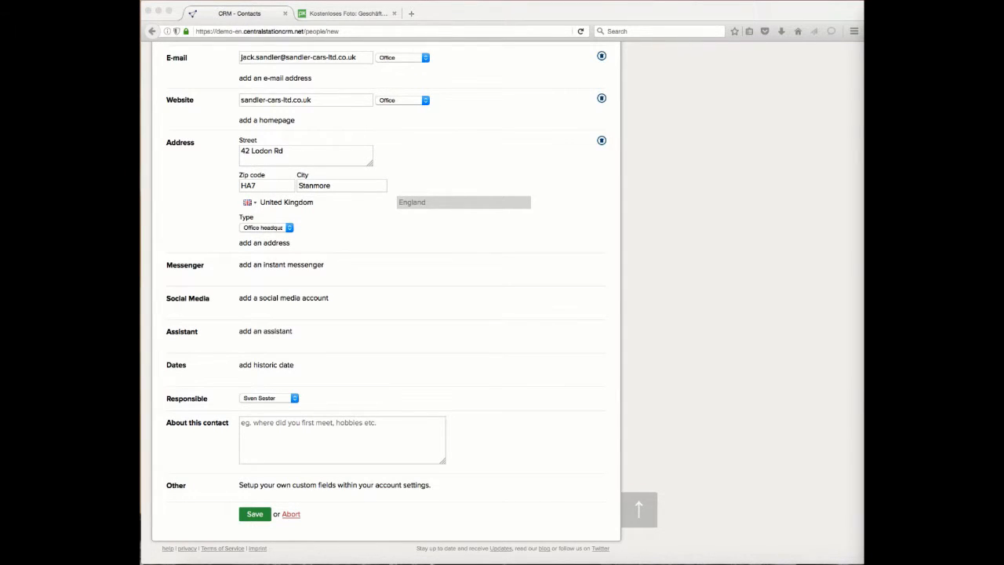
click(265, 429)
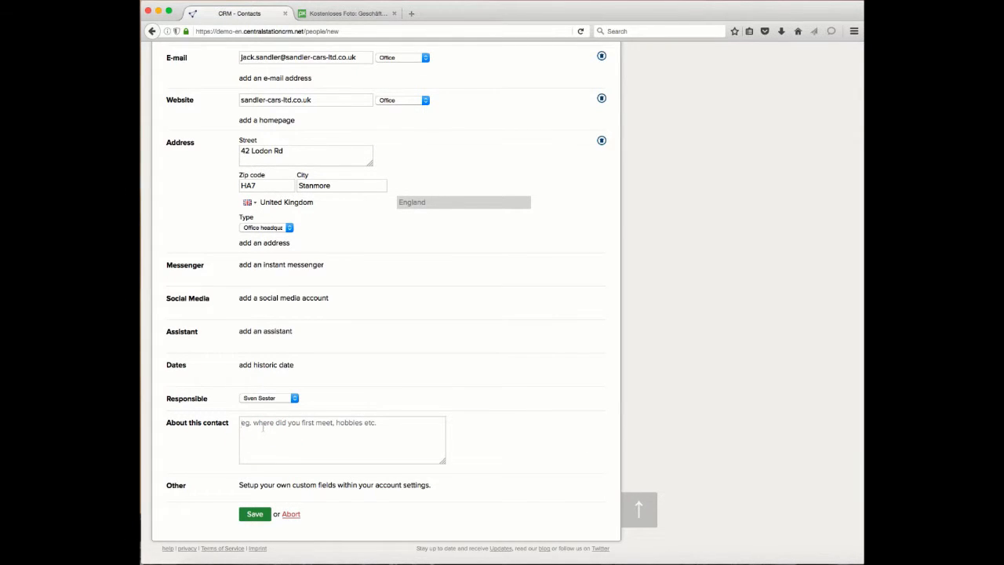
key(super+v)
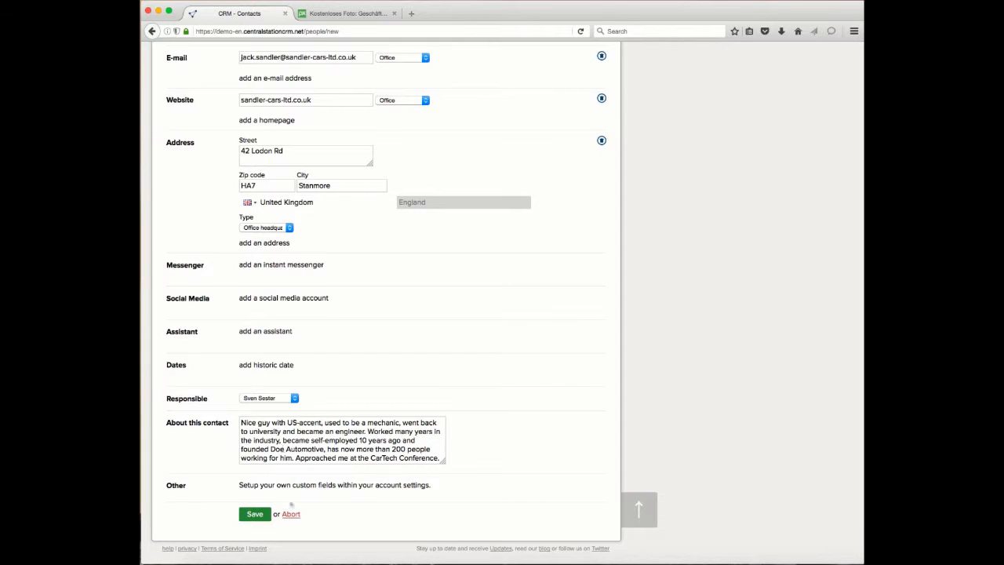
Step: Save the new contact and review the name and responsible colleague on its page
click(255, 514)
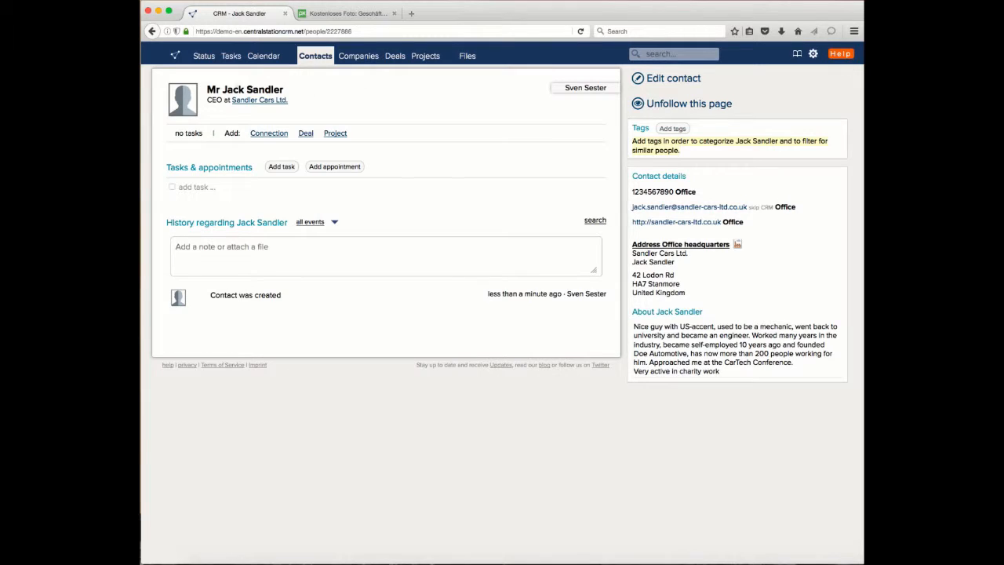
drag(223, 91, 286, 91)
click(340, 96)
click(792, 90)
Step: Add a new tag named Lead to the contact
click(644, 129)
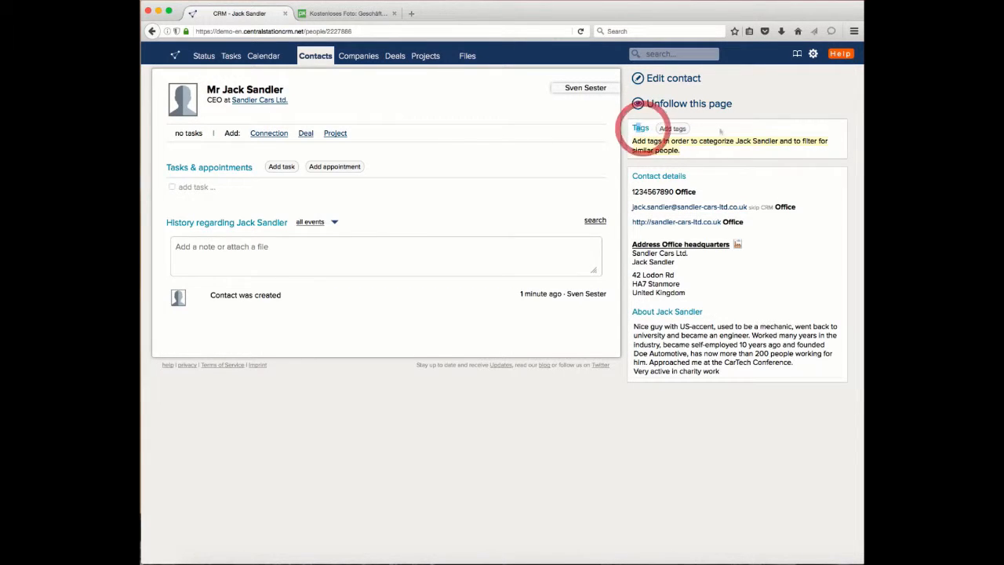
click(727, 126)
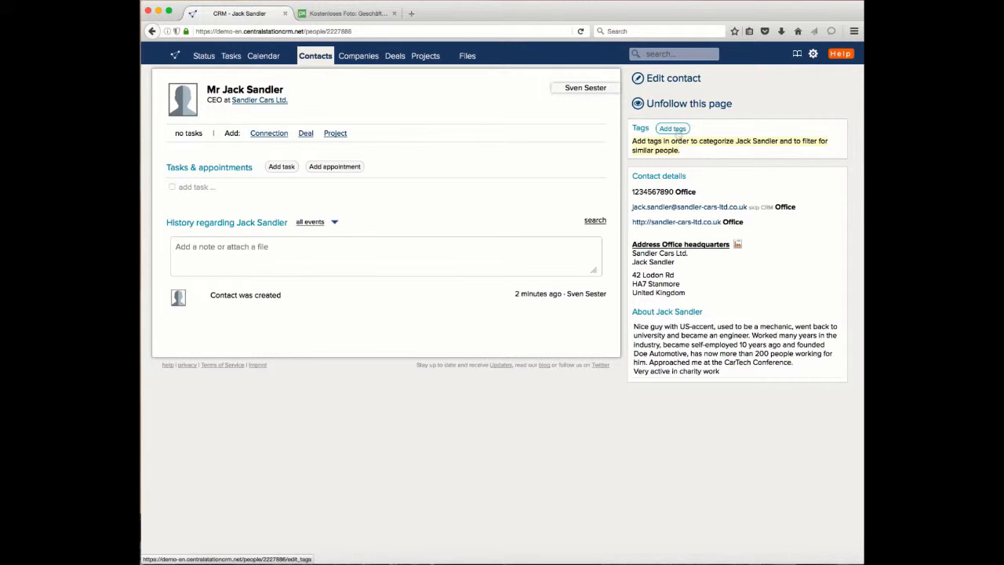
click(673, 129)
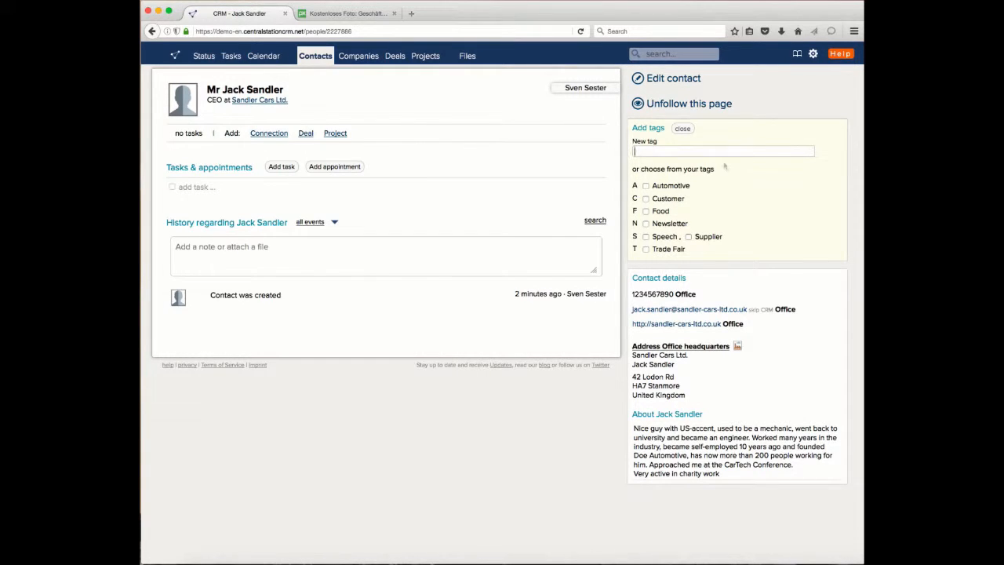
click(703, 151)
text(Lead)
key(Return)
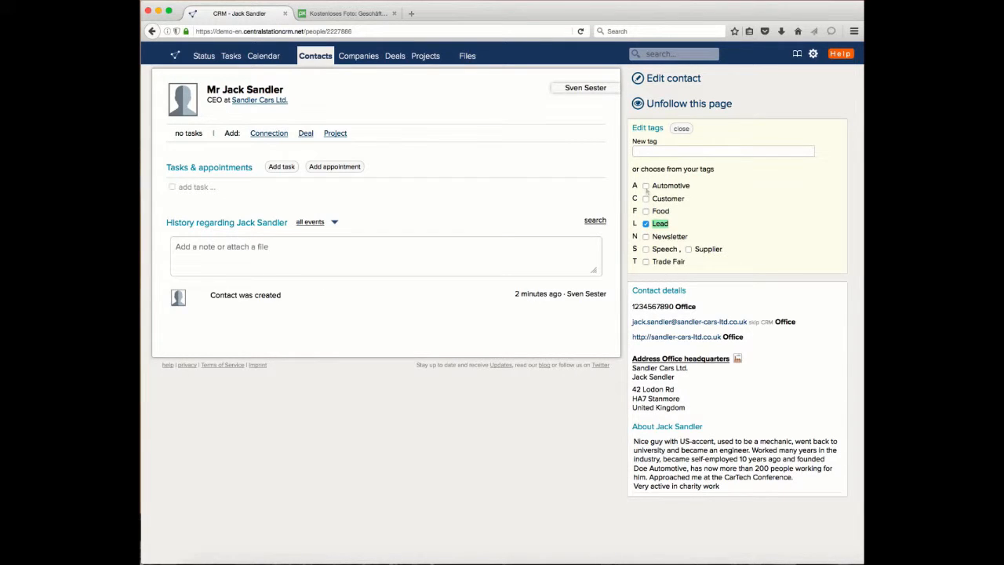
Step: Assign the existing tags Automotive and Speech to the contact and finish editing the tags
click(645, 186)
click(646, 250)
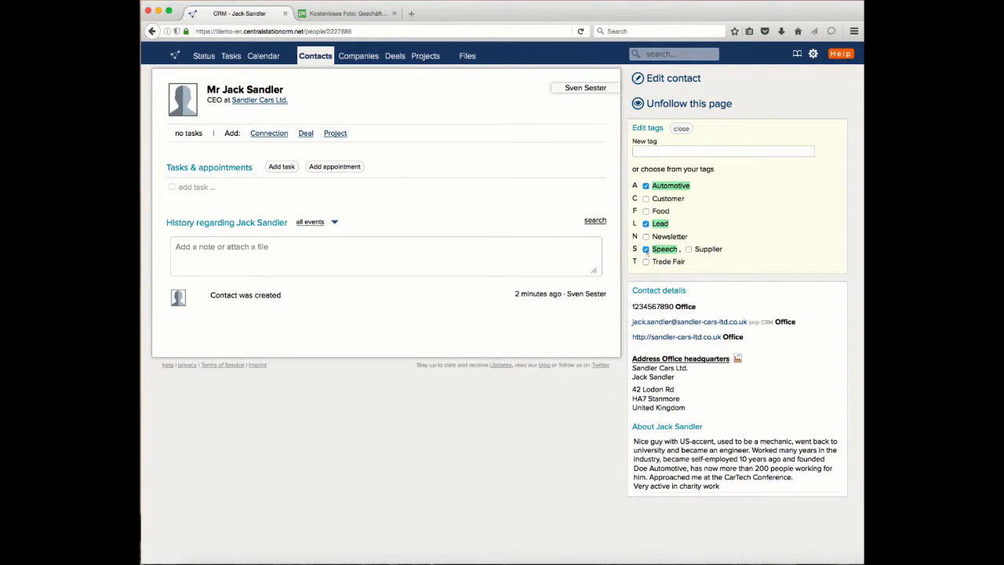
click(681, 127)
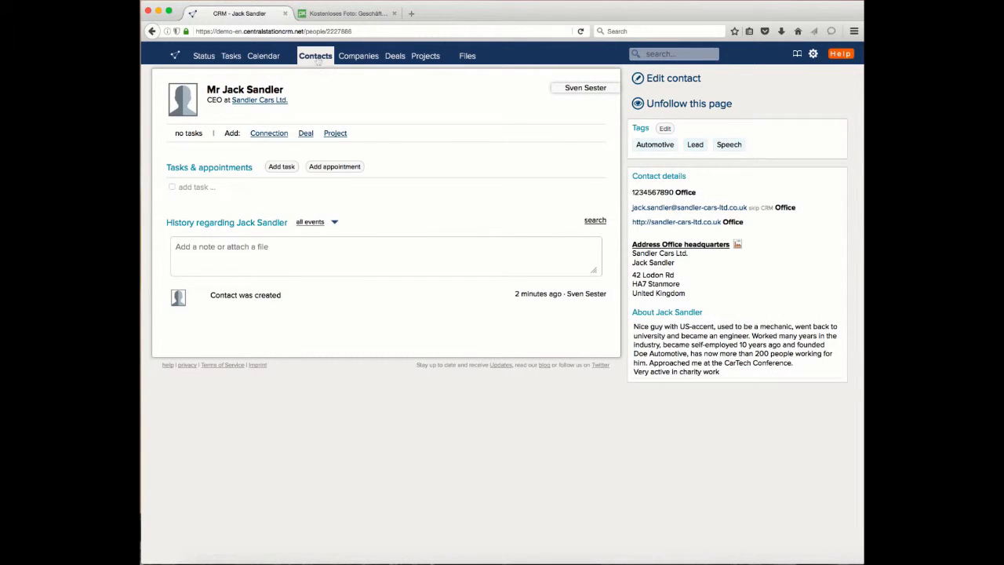
Step: Filter the contacts list by the Automotive tag, disable the filter again and look through the full list
click(313, 56)
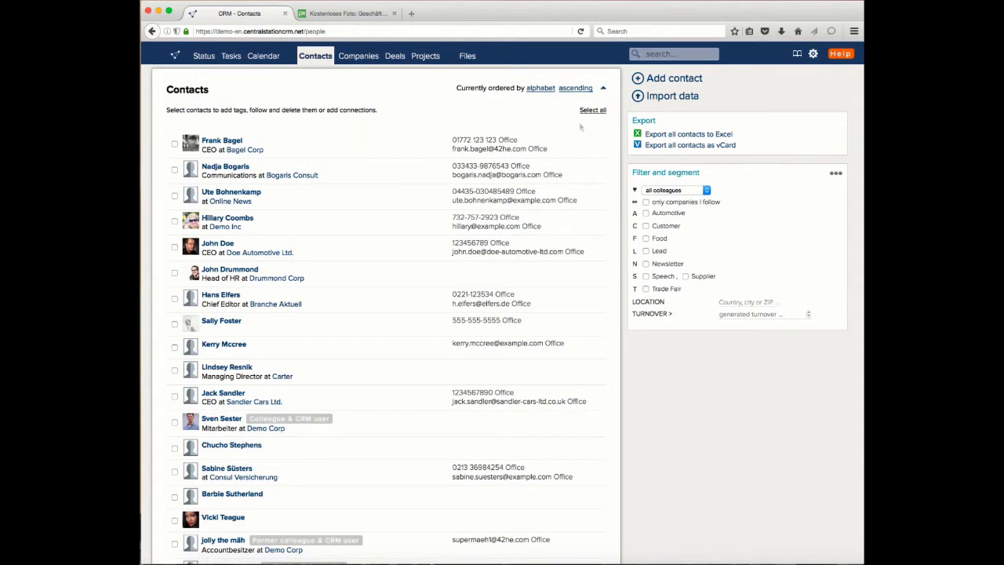
scroll(674, 181, down, 1)
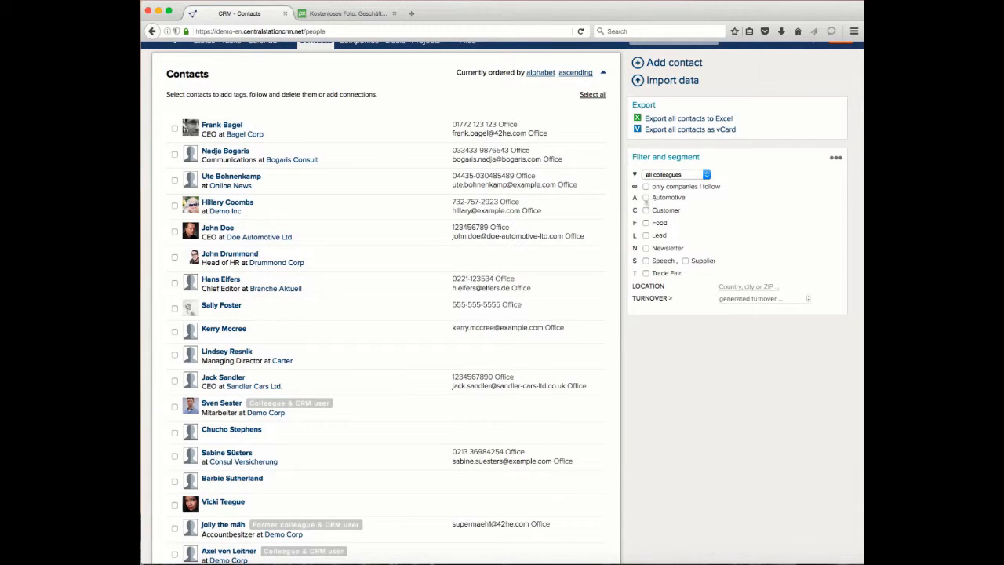
click(645, 198)
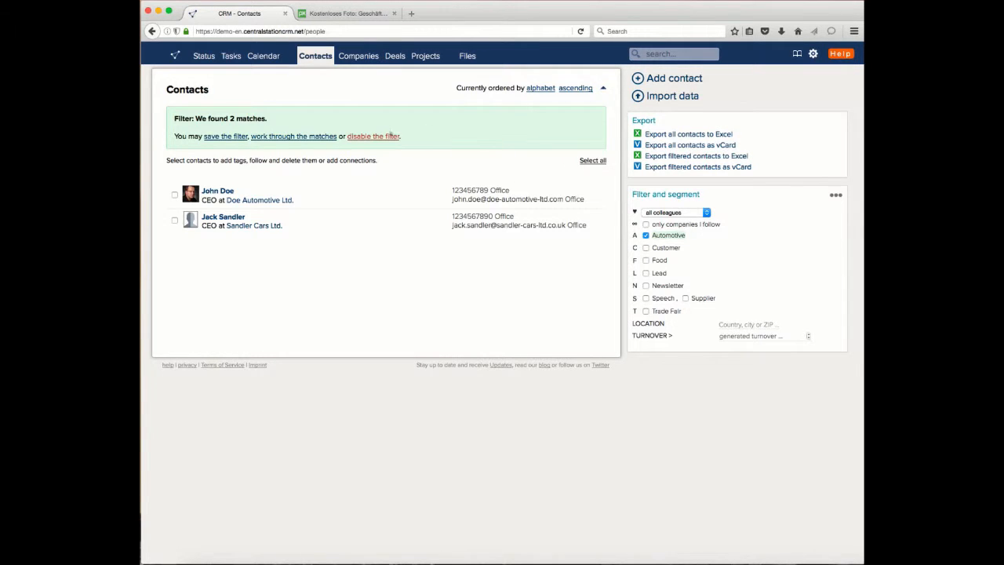
click(382, 135)
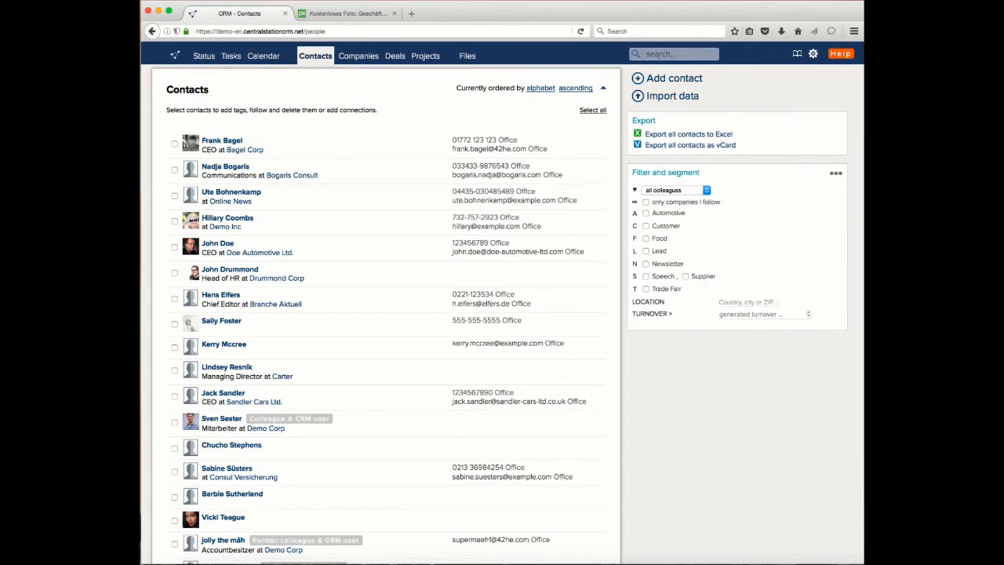
scroll(448, 286, down, 3)
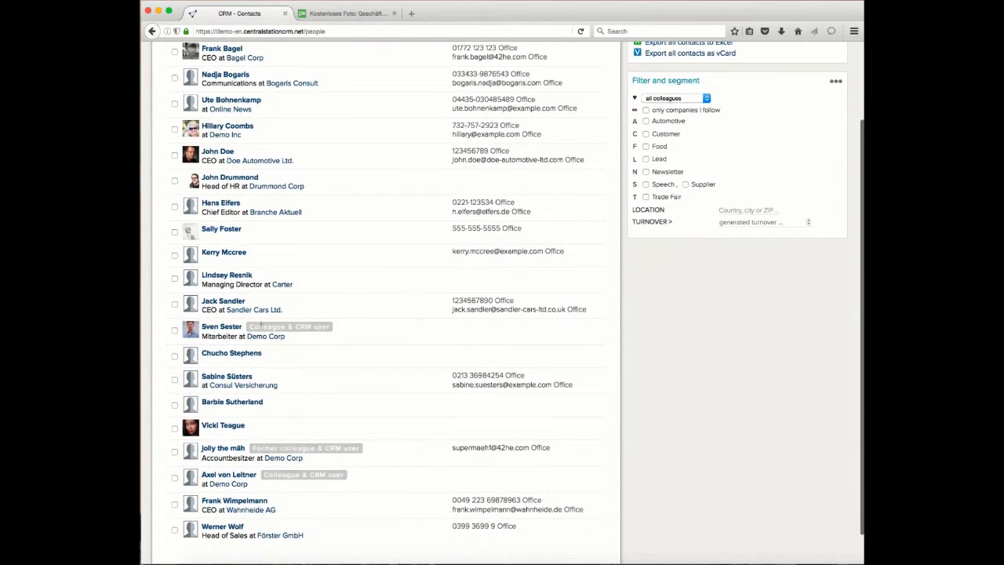
scroll(388, 235, up, 3)
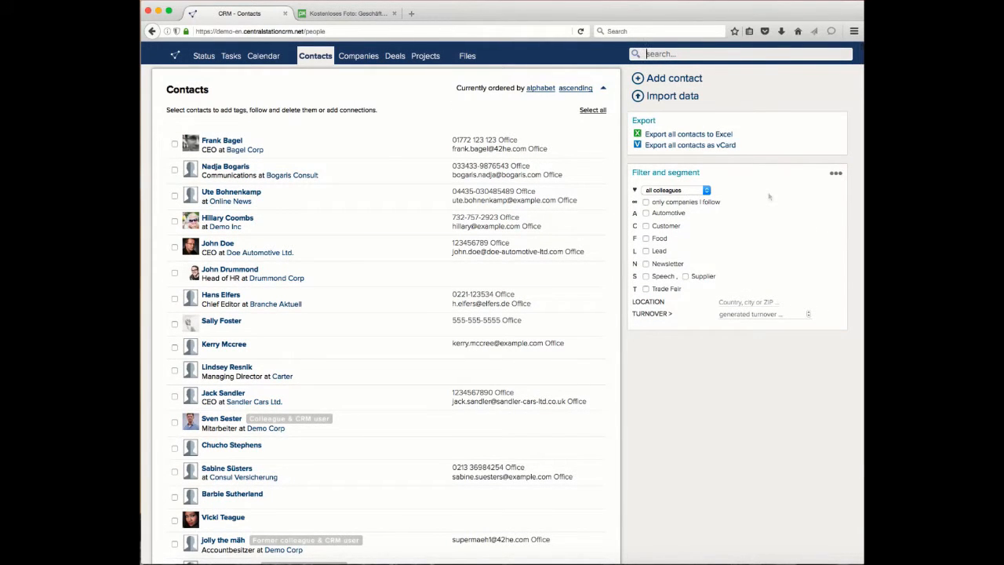
Step: Search the CRM for "sand" and open the matching person's contact page from the suggestions
text(sand)
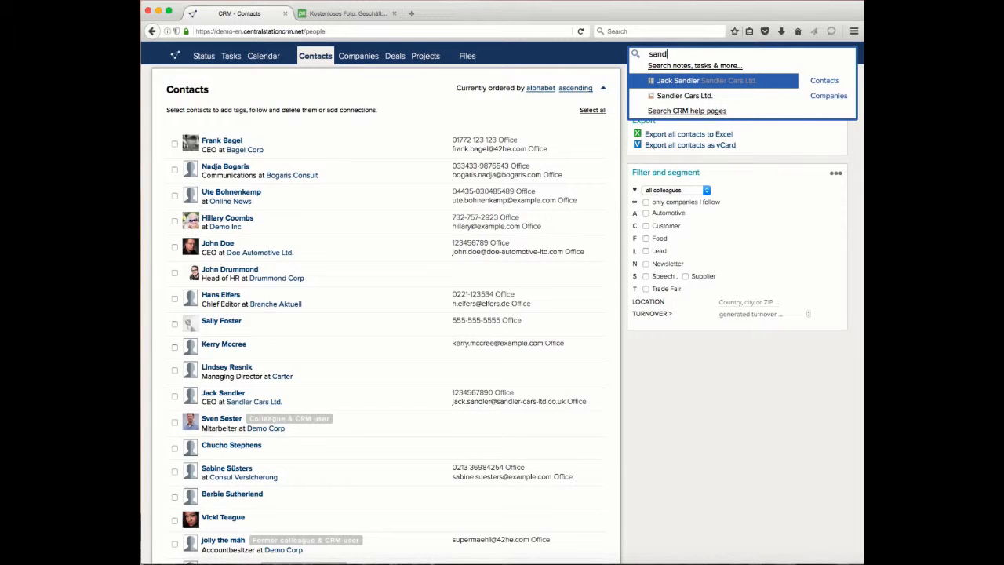
key(Down)
key(Up)
key(Down)
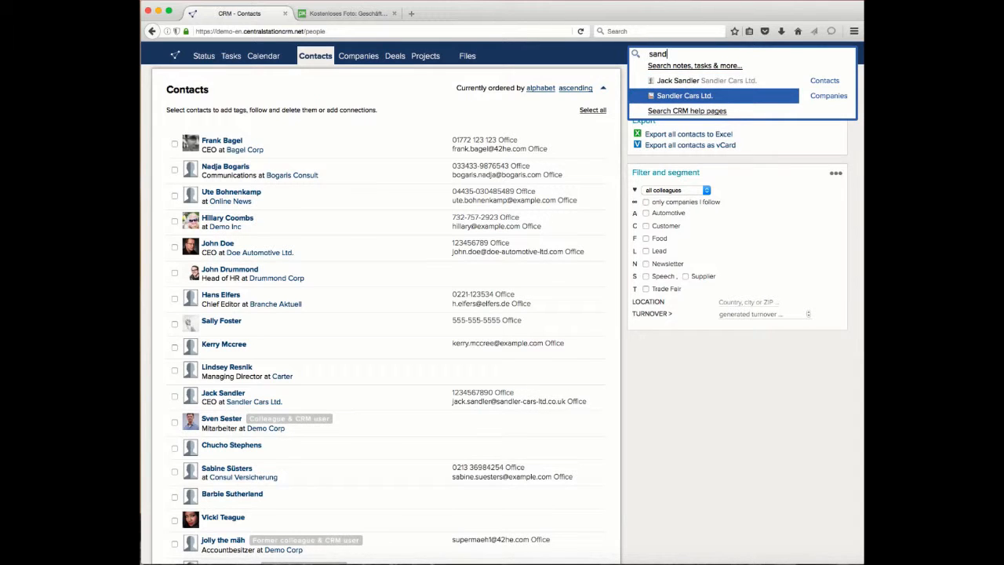
key(Up)
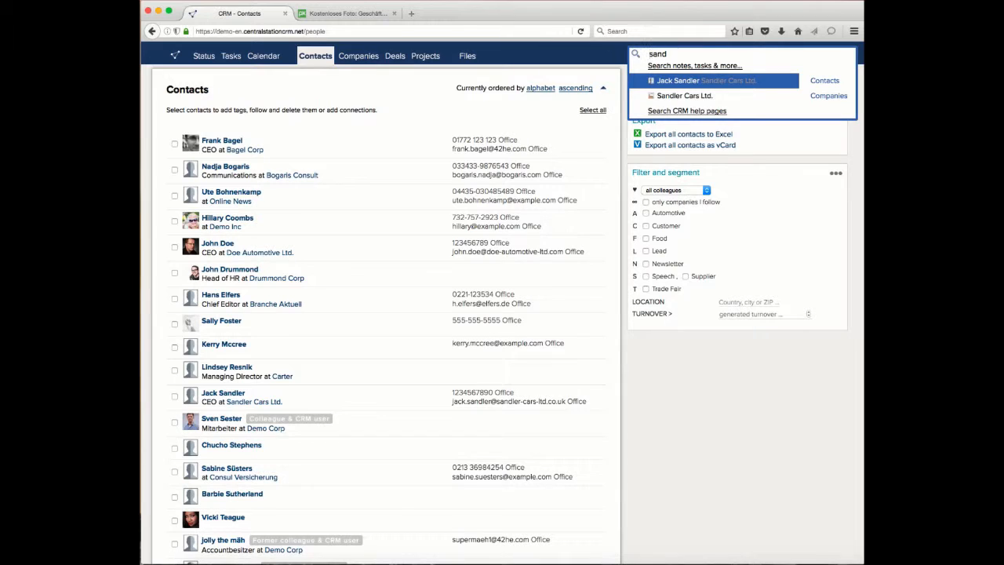
key(Up)
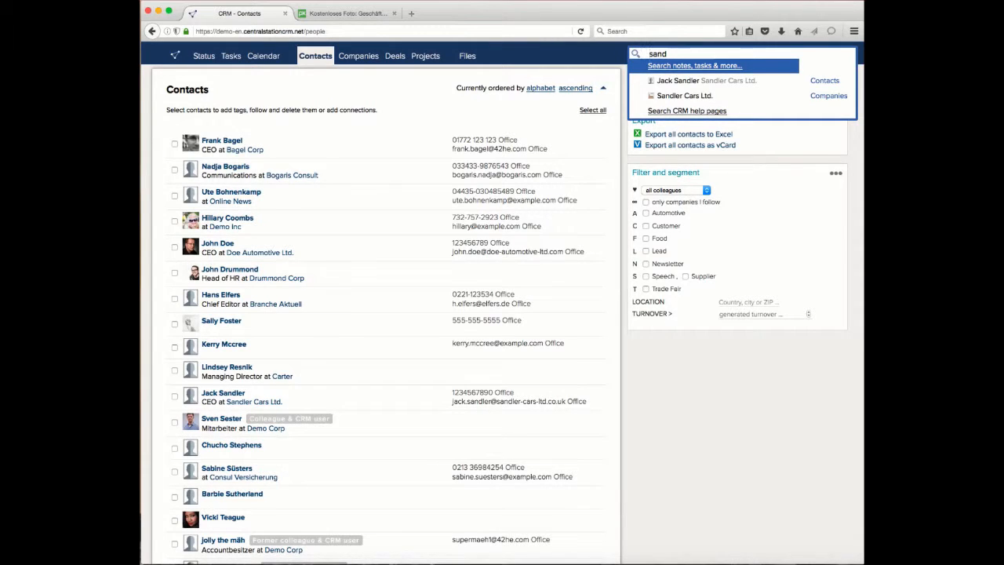
key(Down)
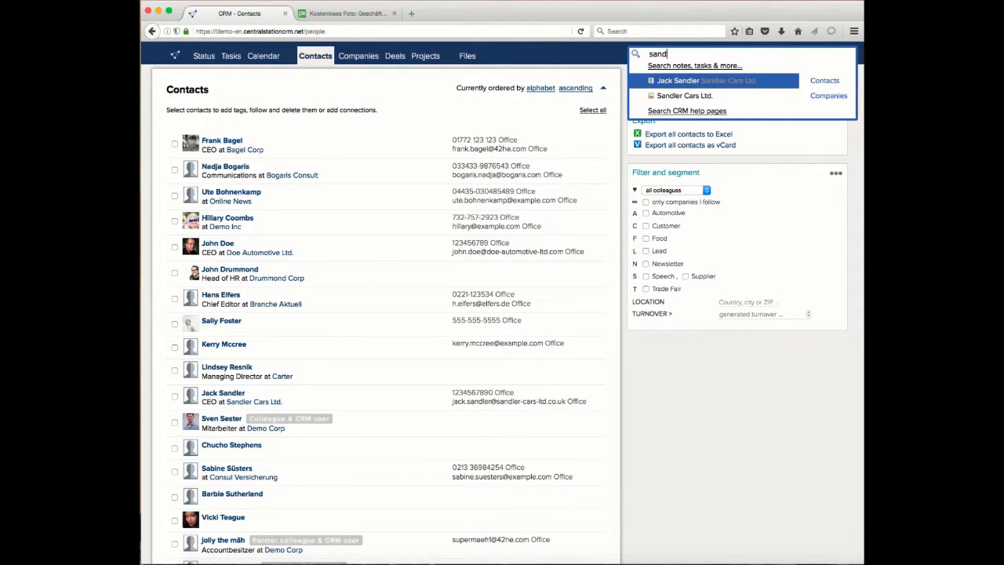
key(Return)
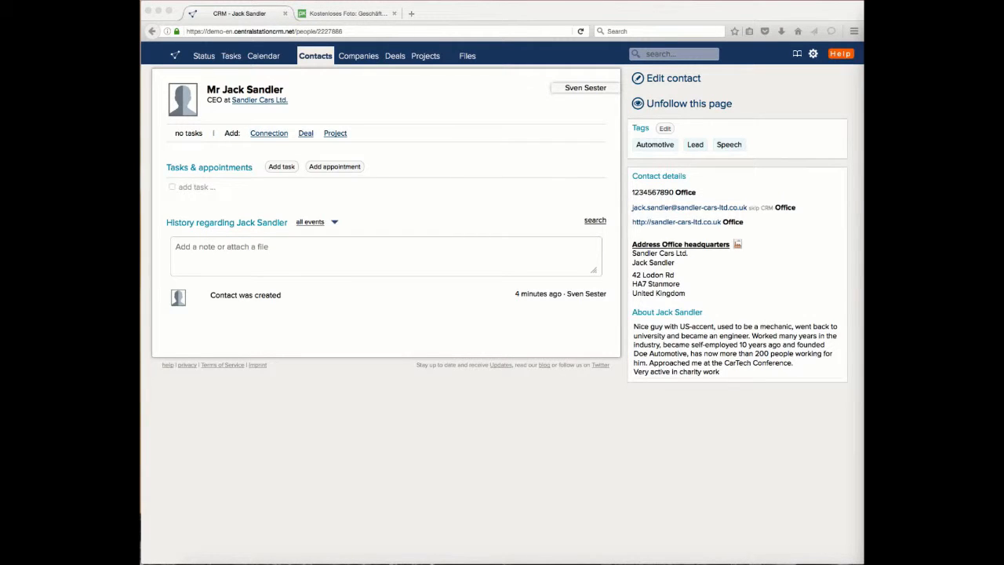
Step: Add the copied note about booking a speech for October and fixing the date by May, notifying the listed coworker by e-mail
click(861, 319)
click(268, 212)
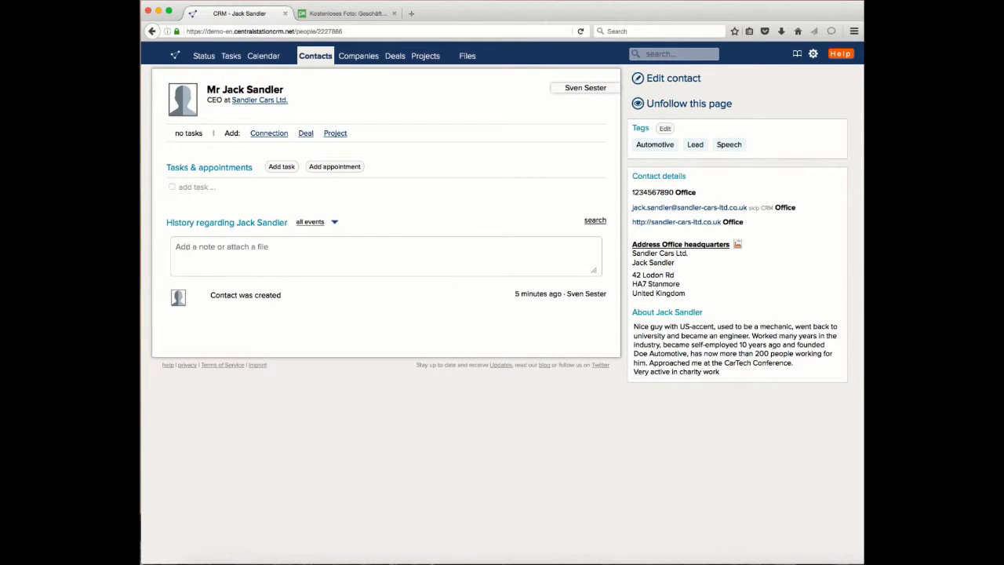
click(190, 250)
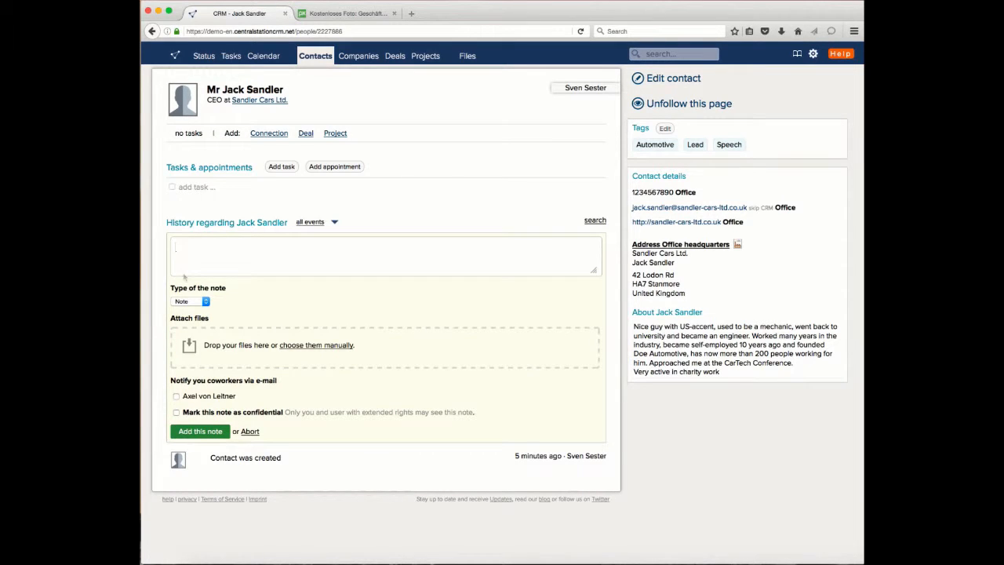
text(Mr. Sandler seemed very interested and wanted to book a speech for October this year. The date should be fixed by May to prevent conflicts with the summer holidays)
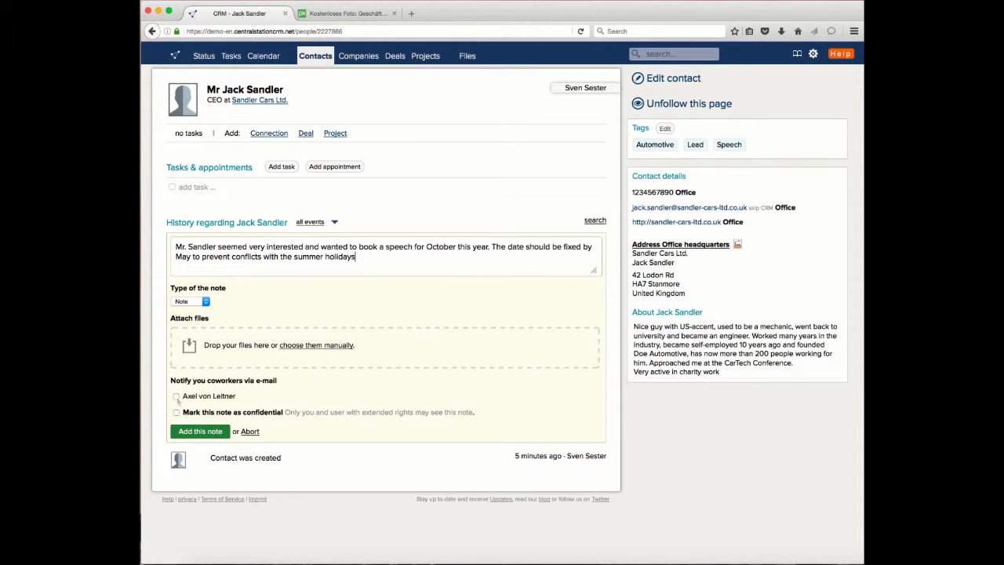
click(177, 397)
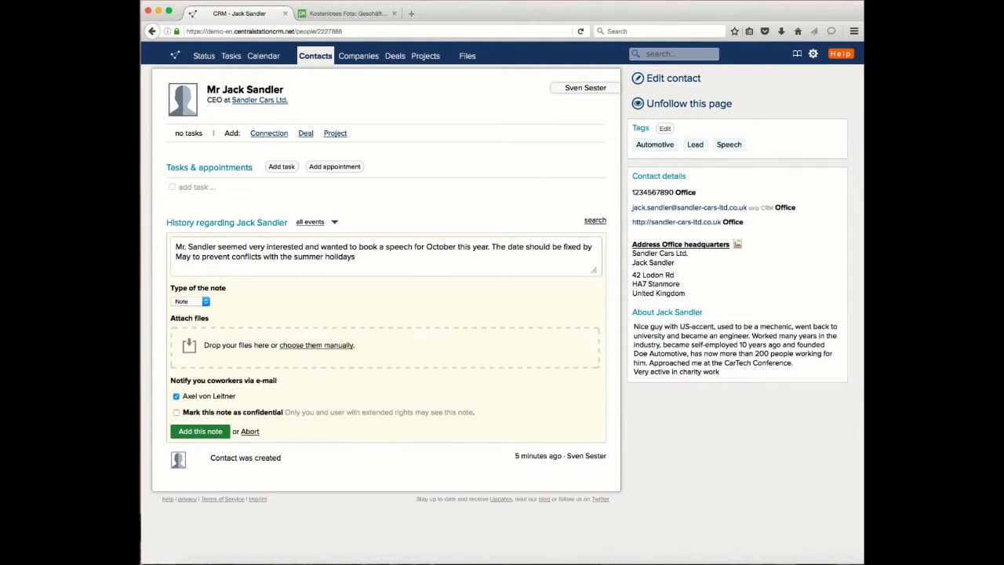
click(203, 433)
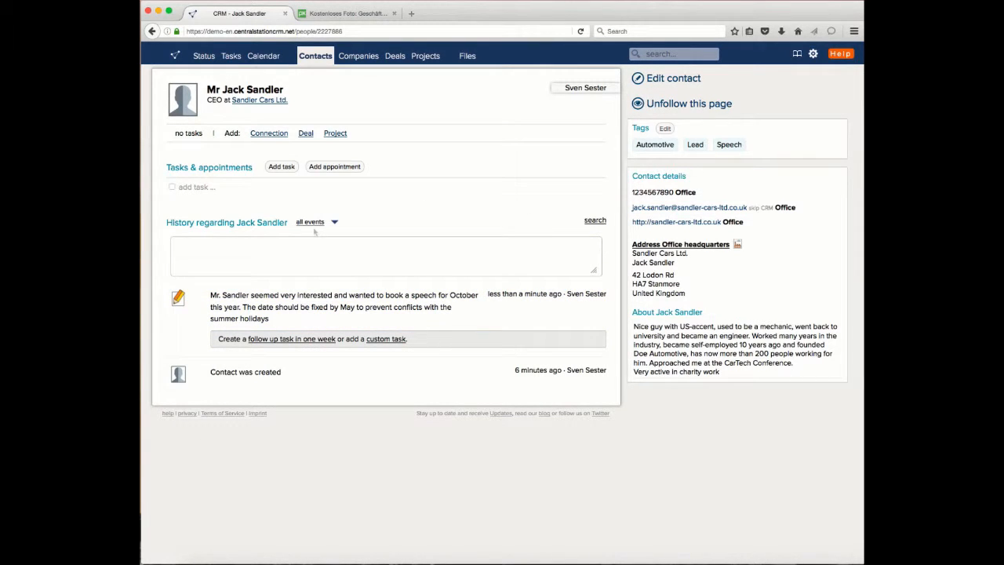
click(265, 248)
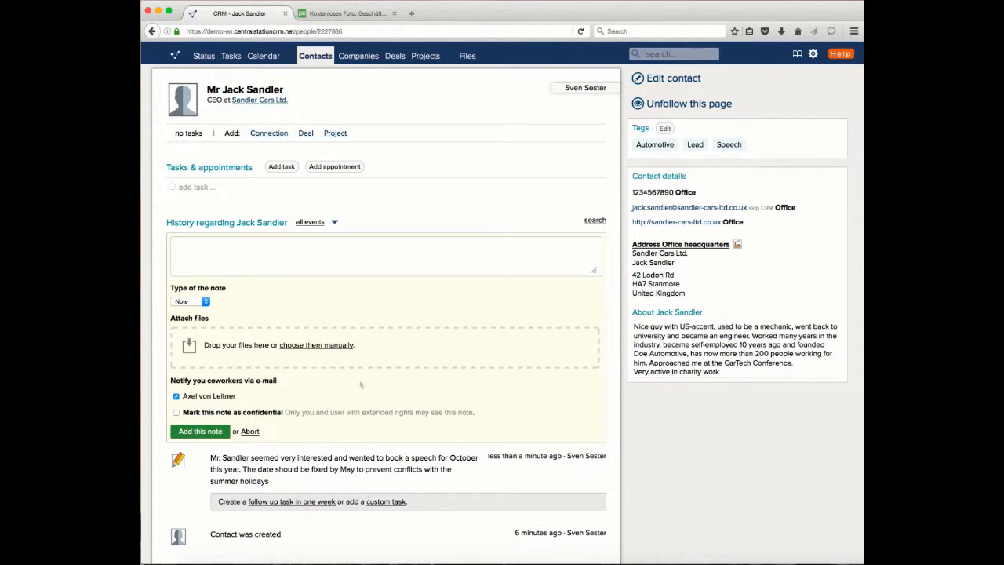
click(251, 433)
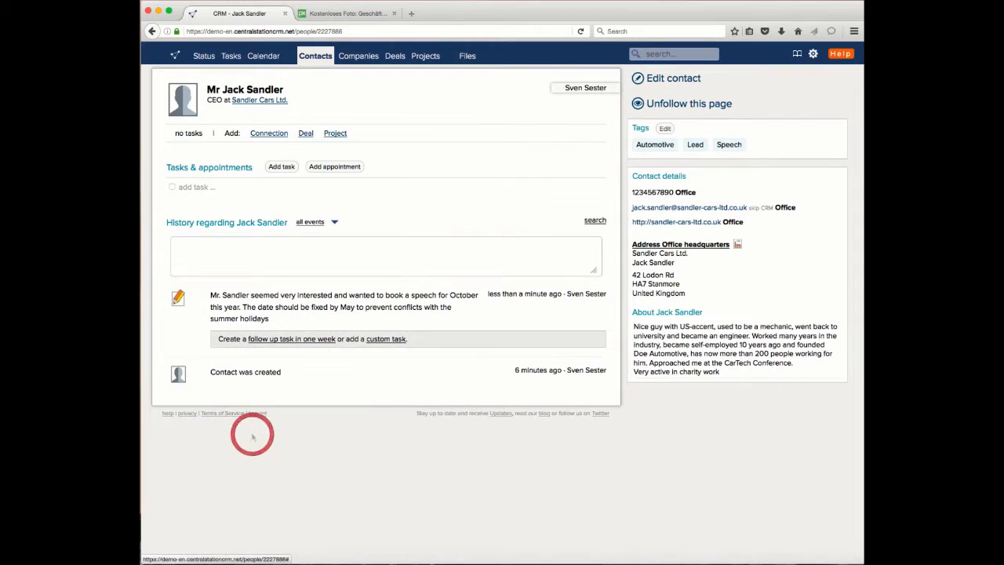
drag(230, 89, 306, 88)
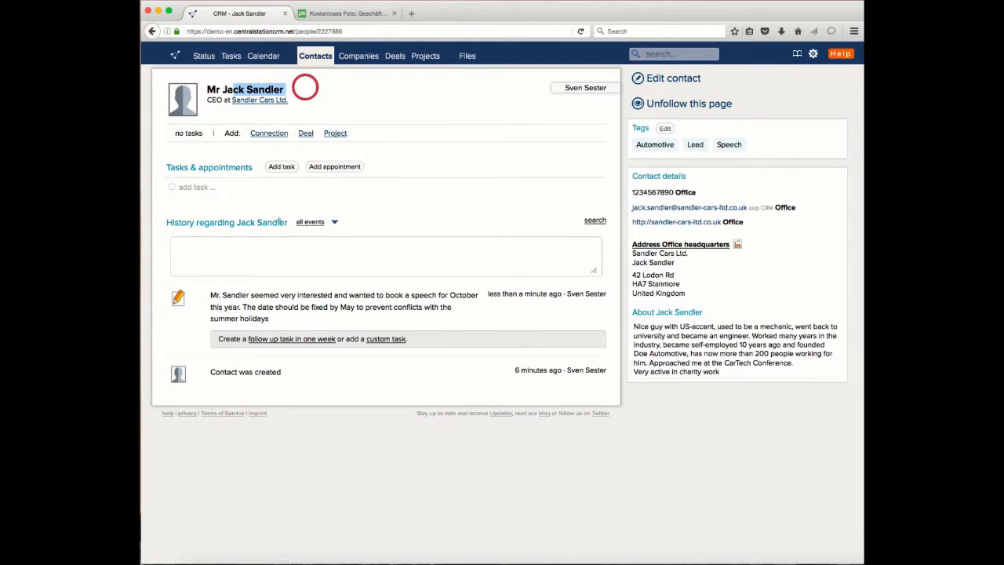
click(308, 92)
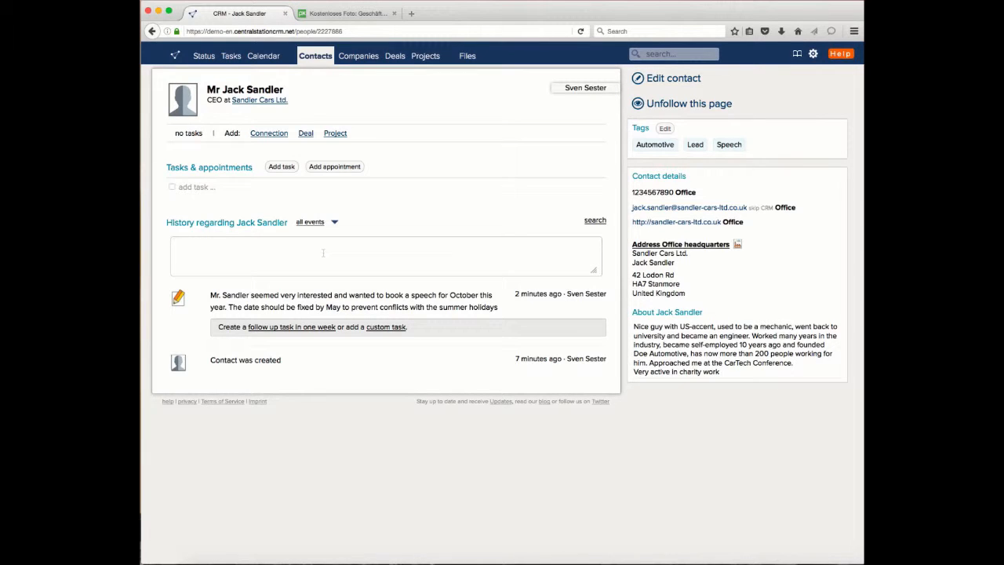
click(381, 209)
drag(262, 307, 349, 308)
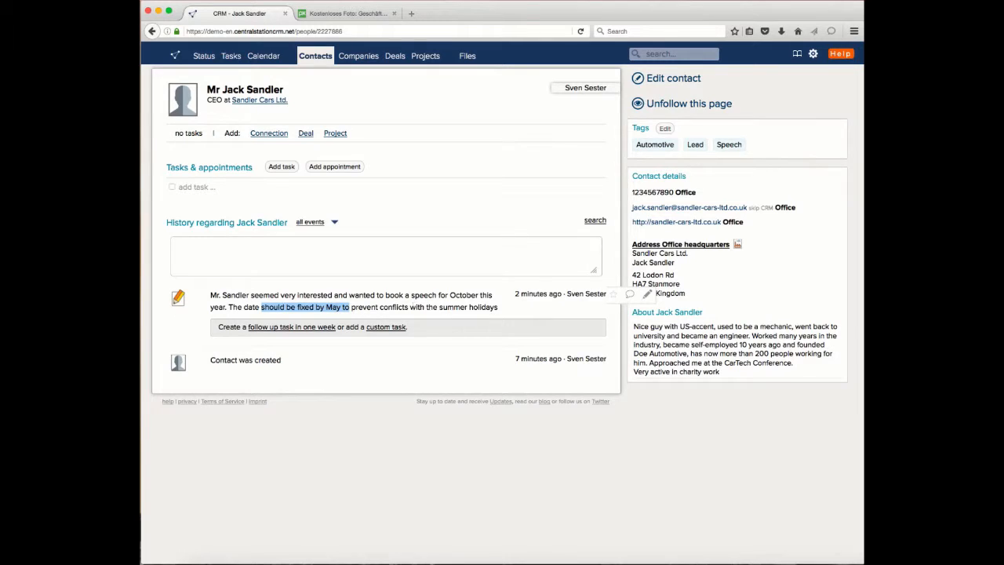
click(405, 310)
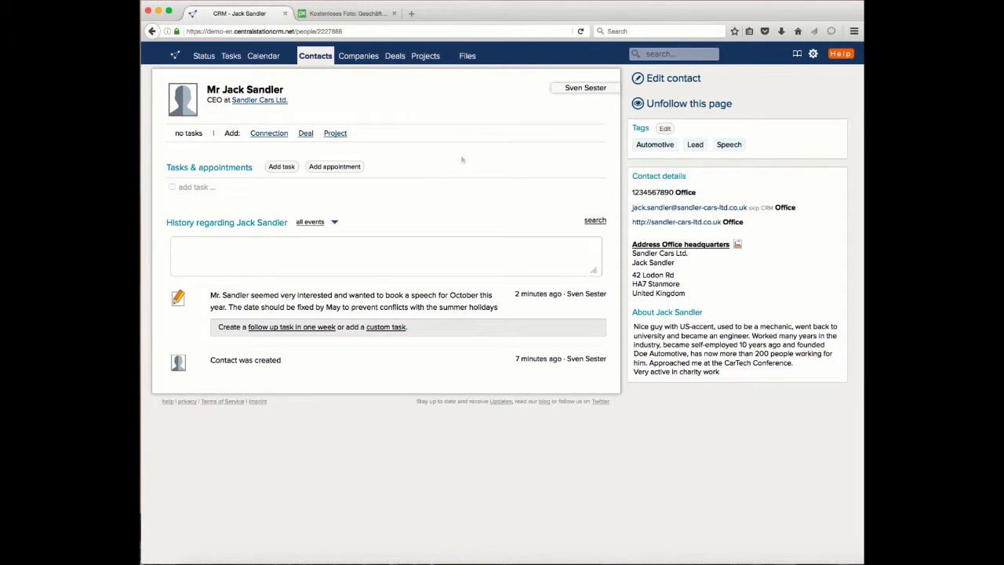
Step: Start a new task for the contact with the copied text asking to coordinate the date of the speech
click(281, 166)
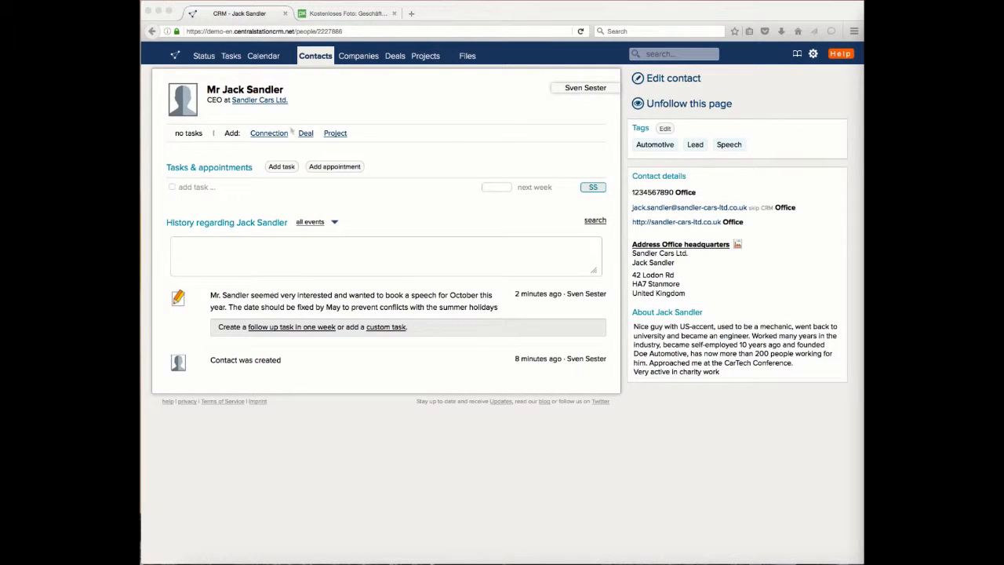
click(280, 166)
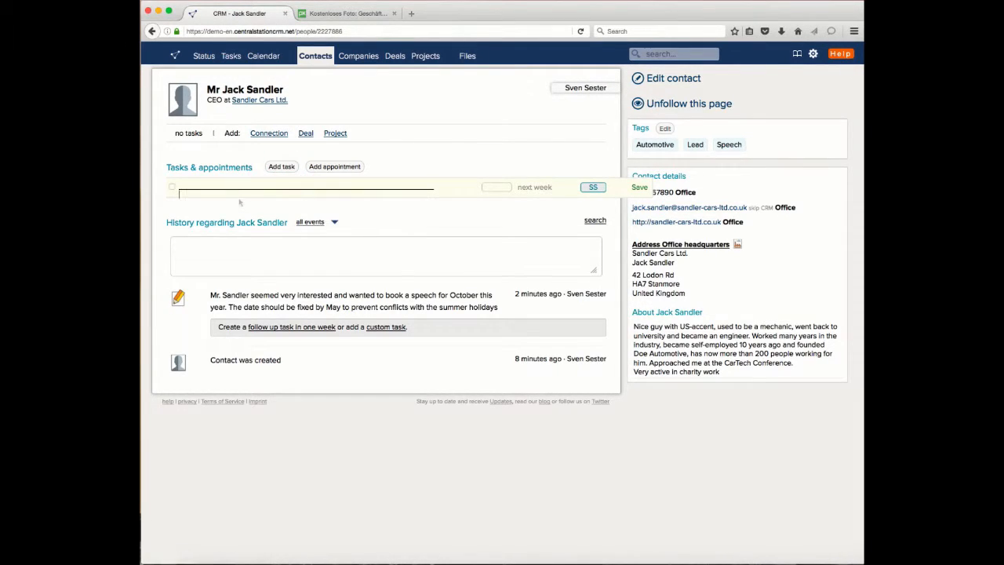
text(Please coordinate the date of the speech with Mr. Sandler)
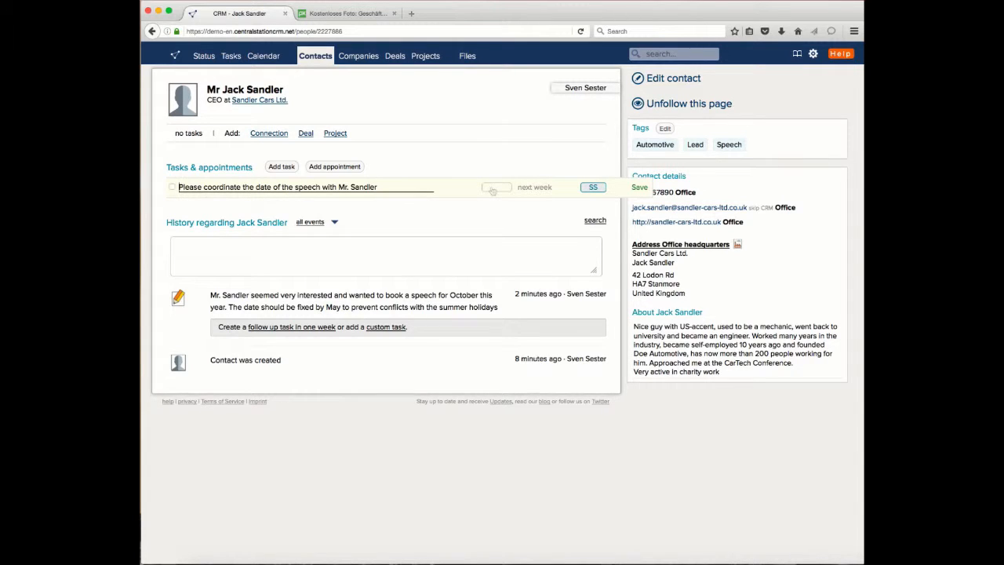
Step: Set the due date of the speech coordination task to 11 May 2016
click(535, 190)
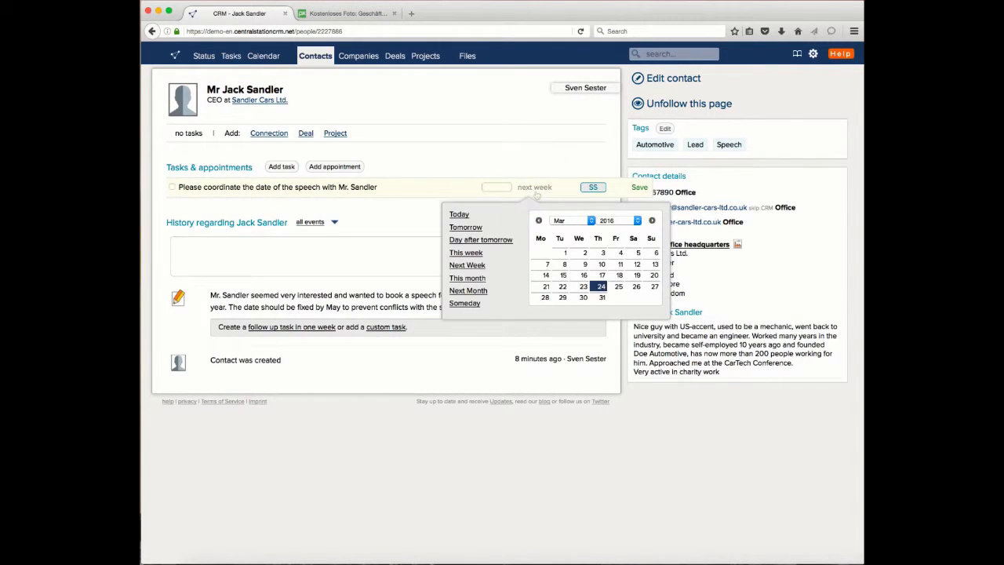
click(592, 222)
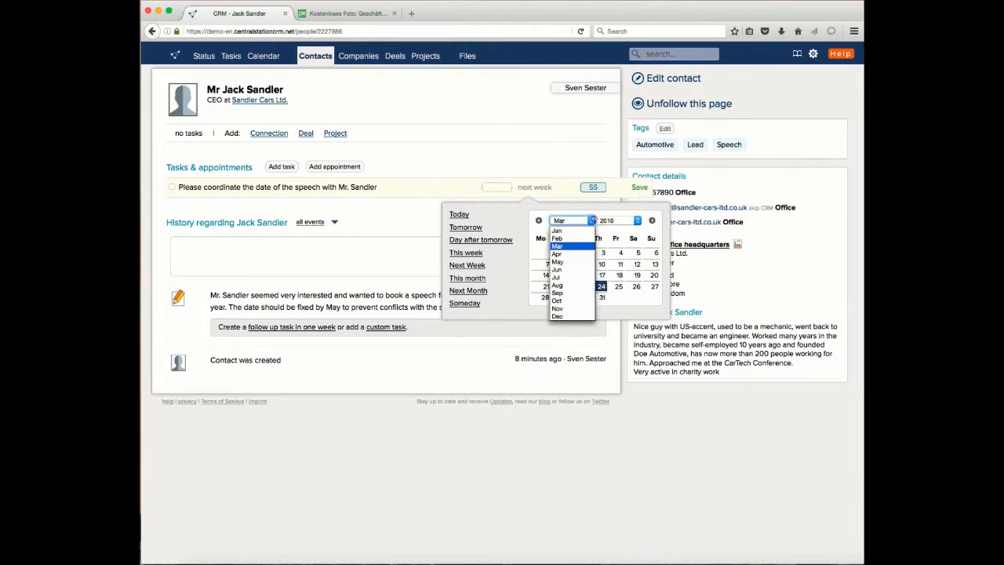
click(585, 267)
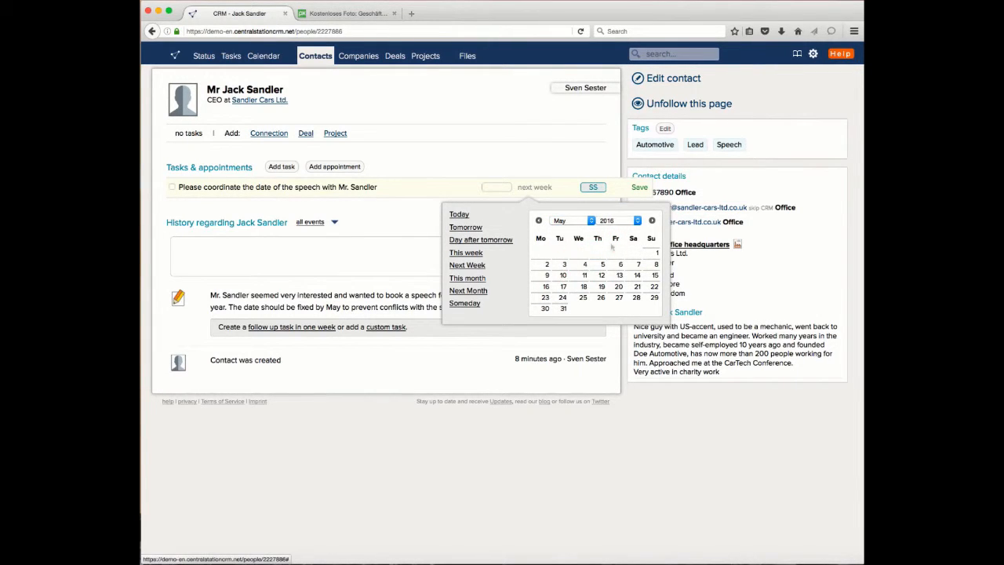
click(585, 275)
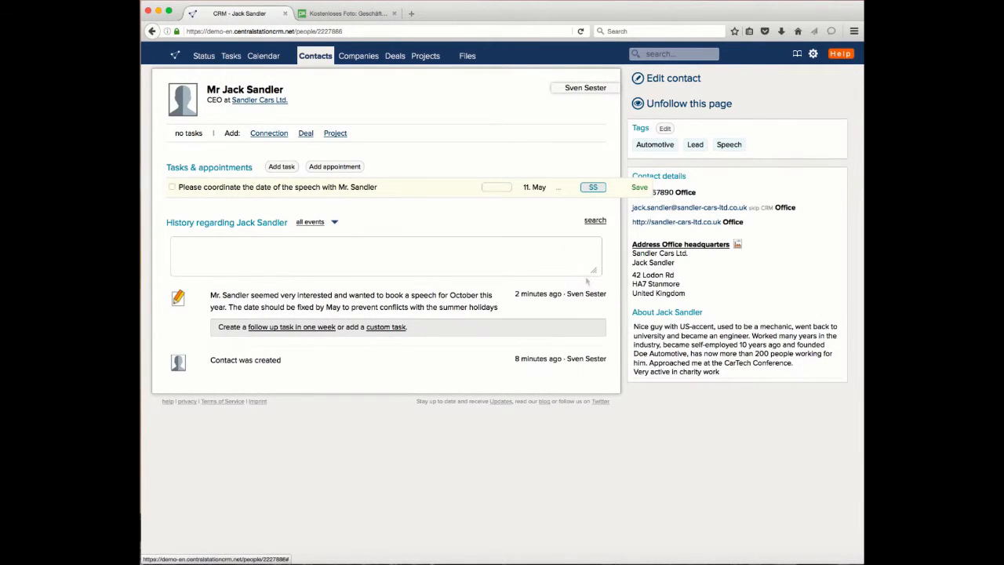
Step: Assign the task to the listed coworker, categorize it as Call and save it
click(593, 190)
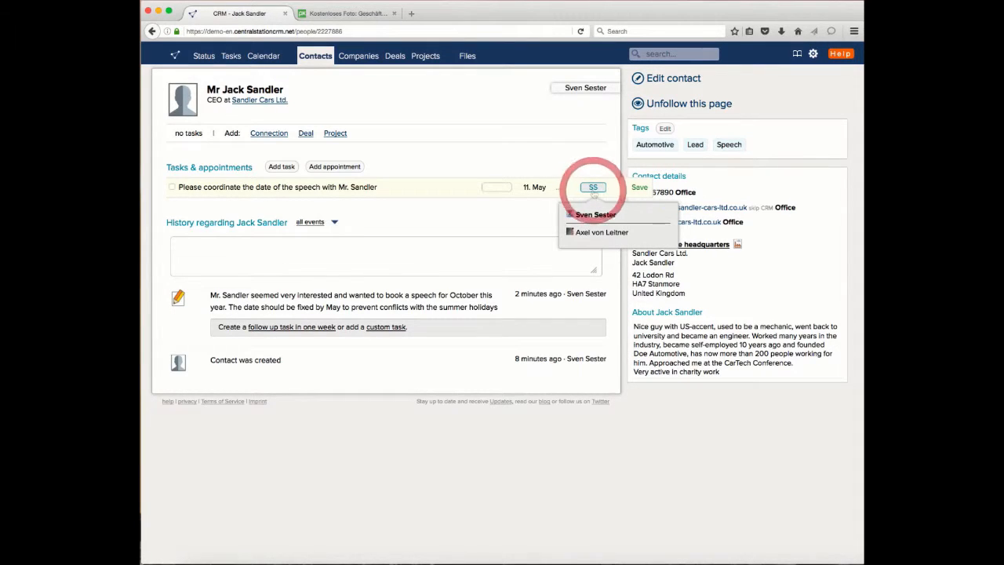
click(598, 235)
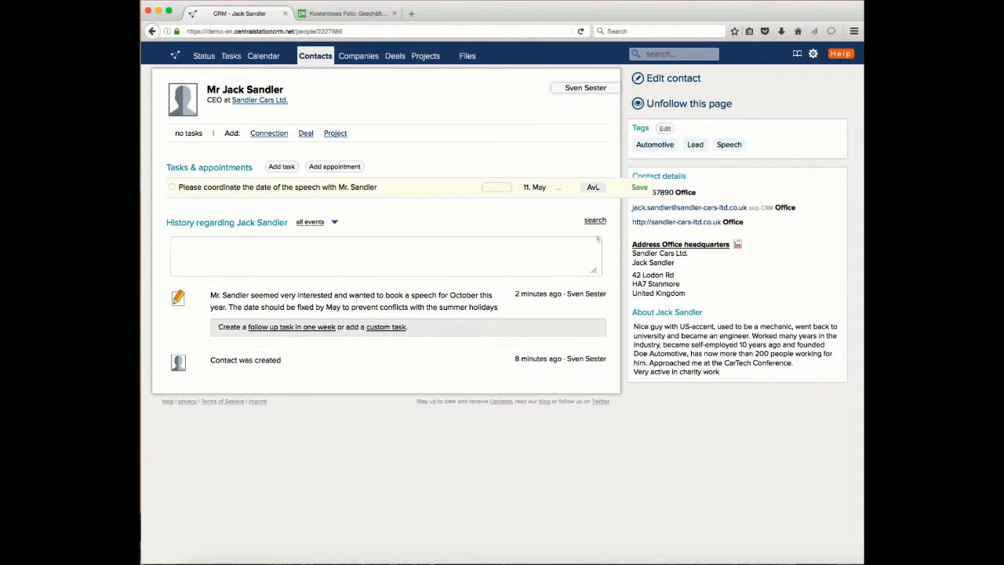
click(497, 186)
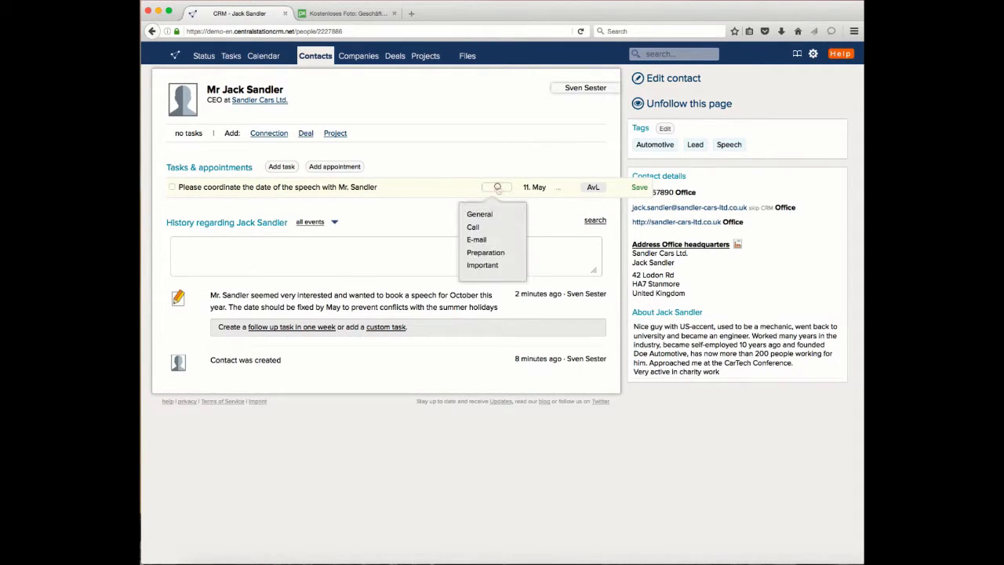
click(474, 227)
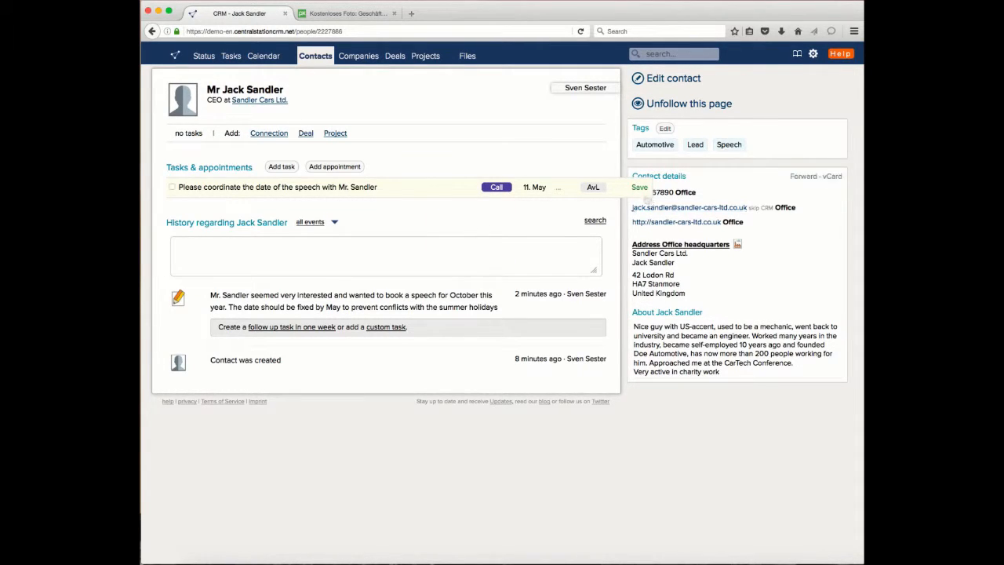
key(Return)
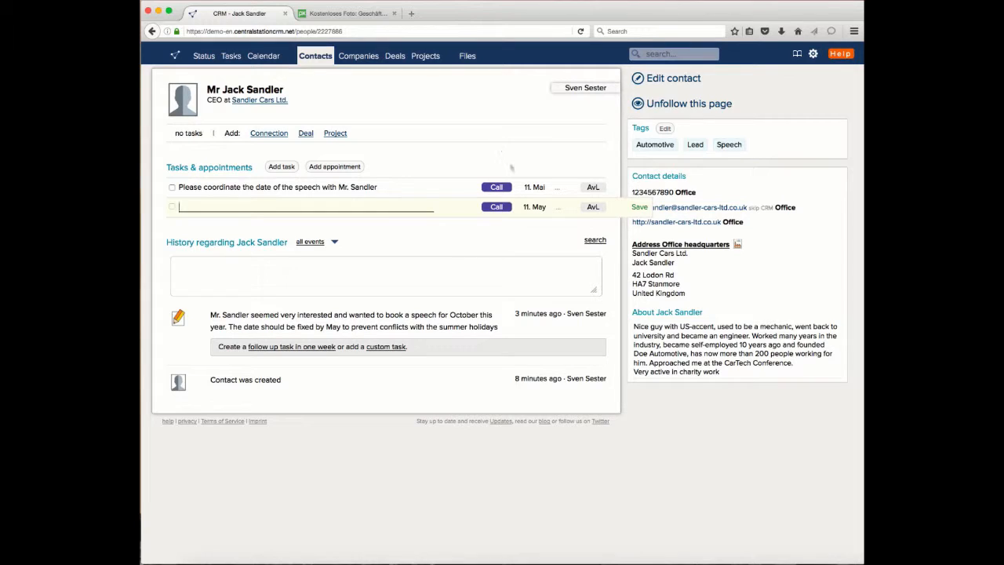
Step: Filter the tasks overview to those assigned to the coworker and open the contact's page from the new speech task
click(235, 62)
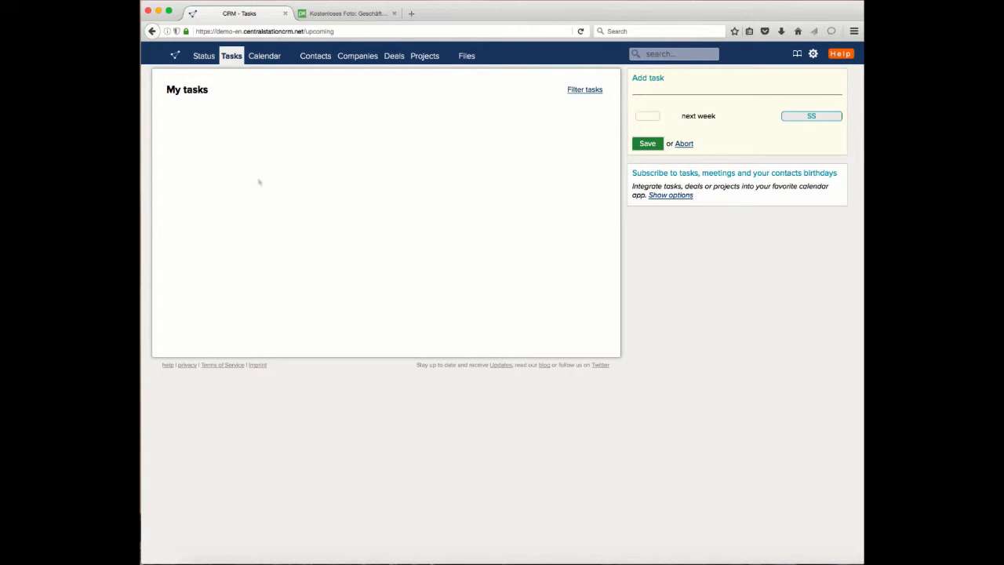
drag(165, 90, 199, 89)
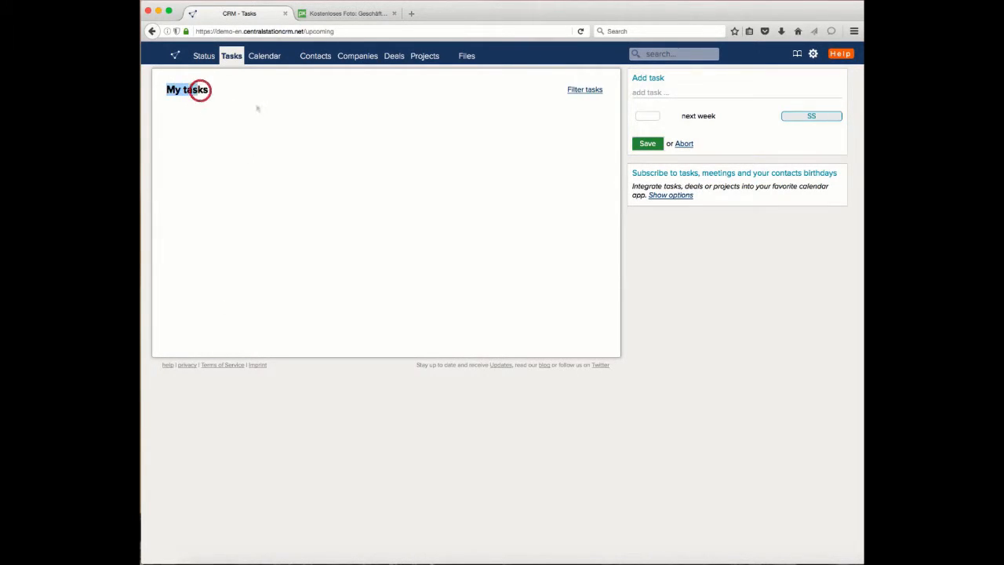
click(257, 106)
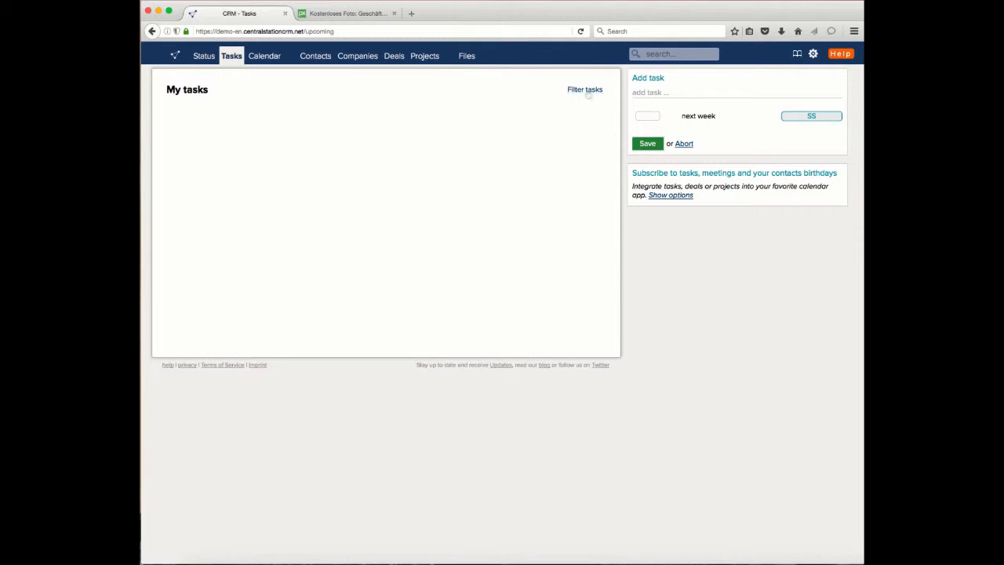
click(589, 91)
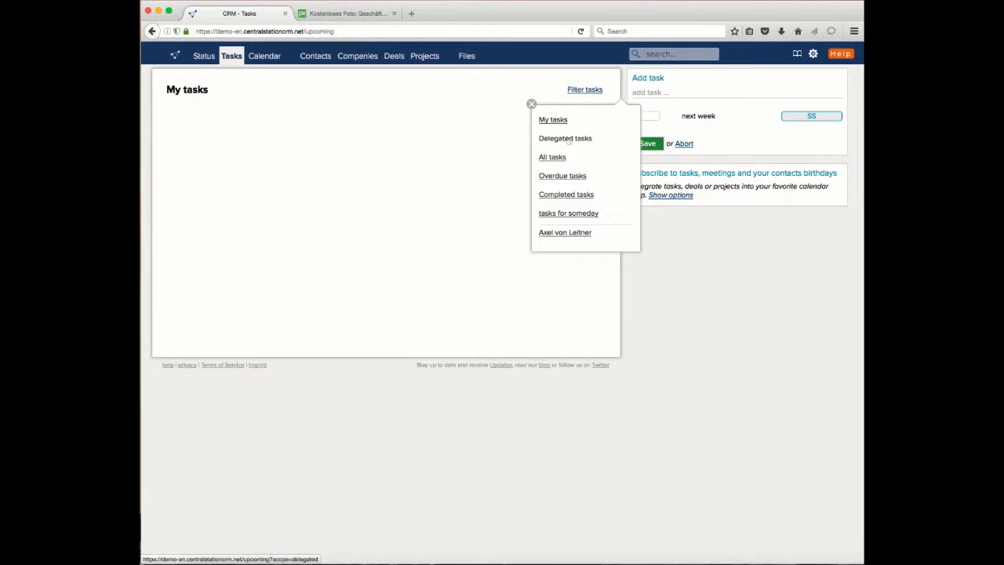
click(568, 234)
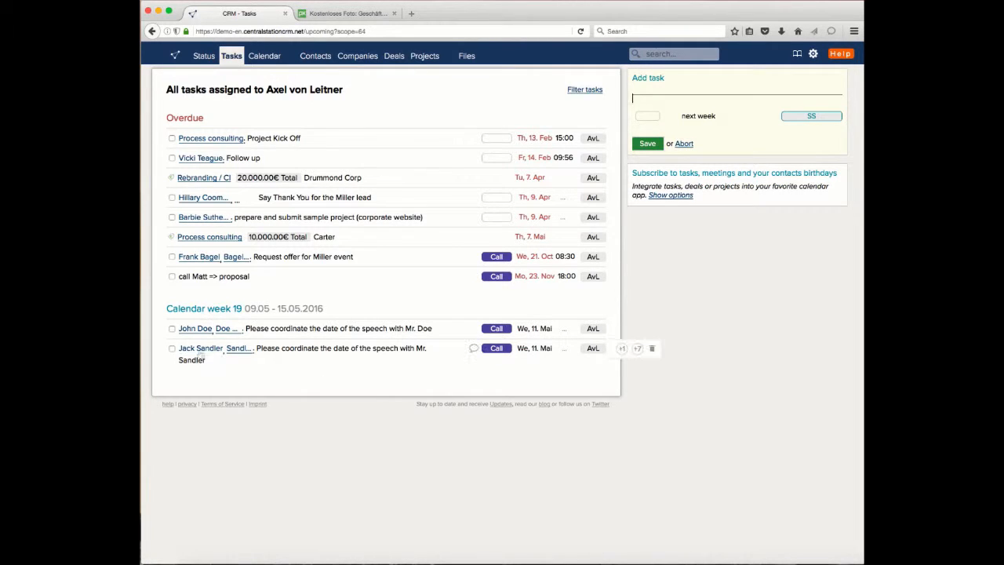
click(198, 349)
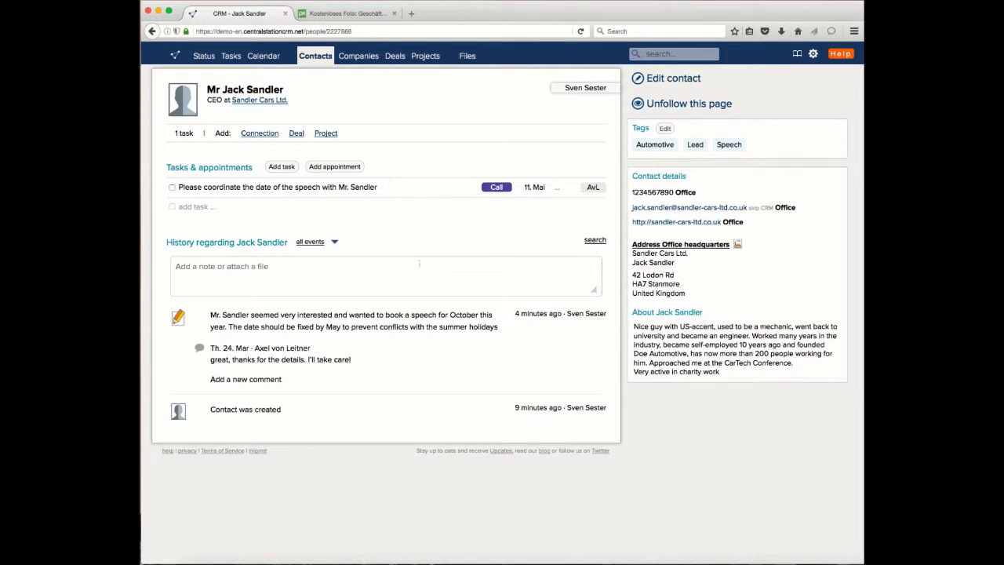
drag(247, 89, 298, 87)
click(333, 91)
click(658, 53)
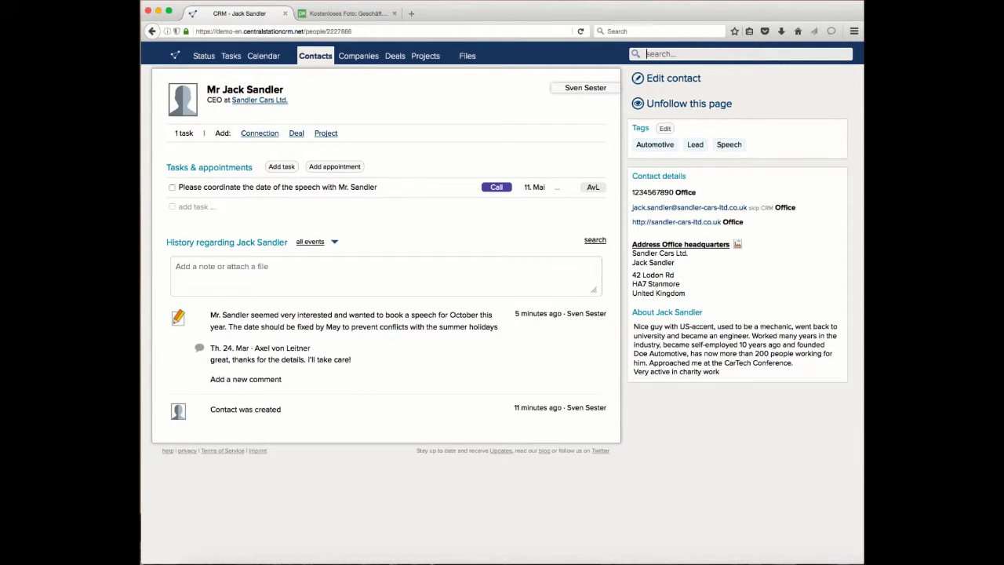
click(743, 439)
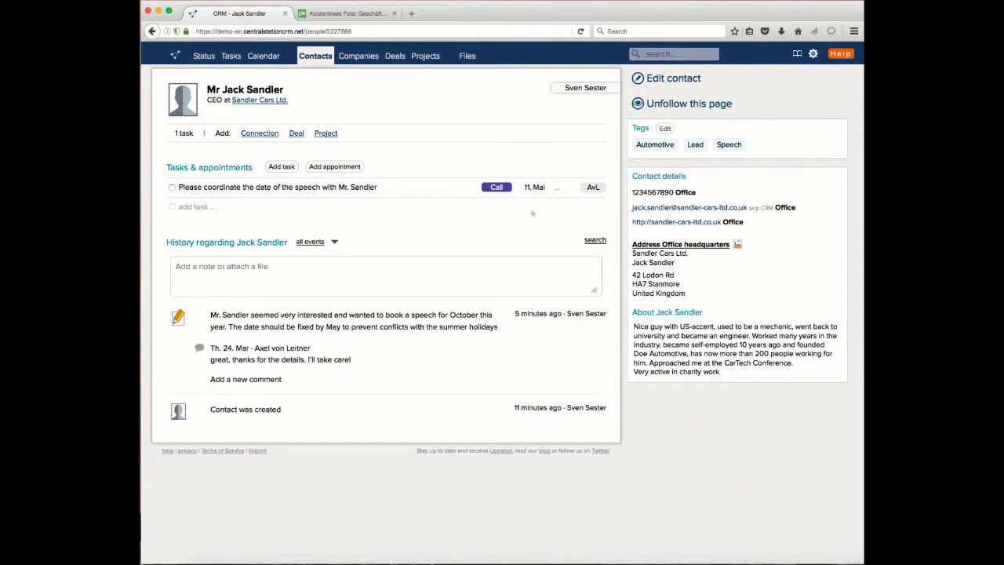
click(655, 210)
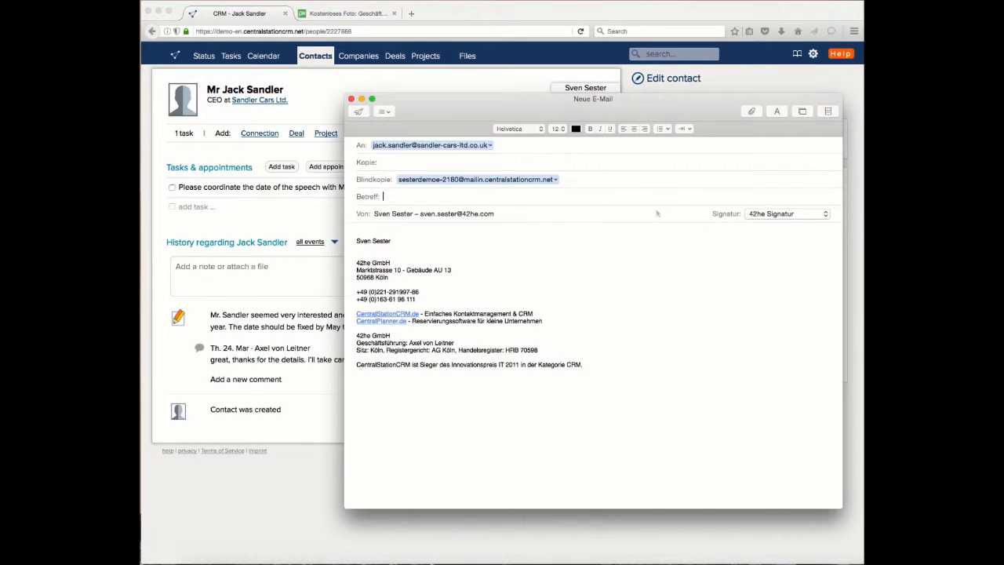
drag(694, 112, 514, 94)
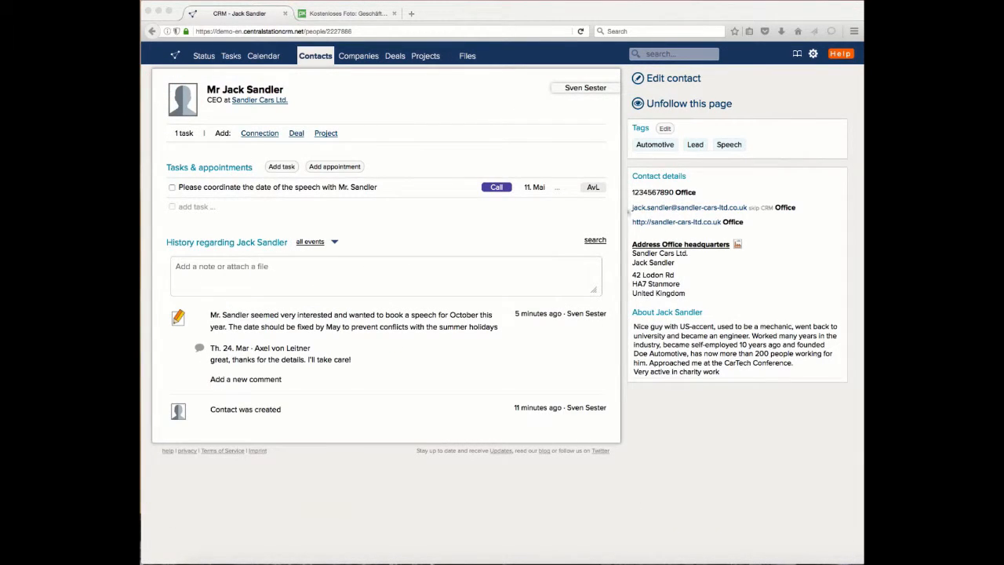
drag(634, 210, 742, 208)
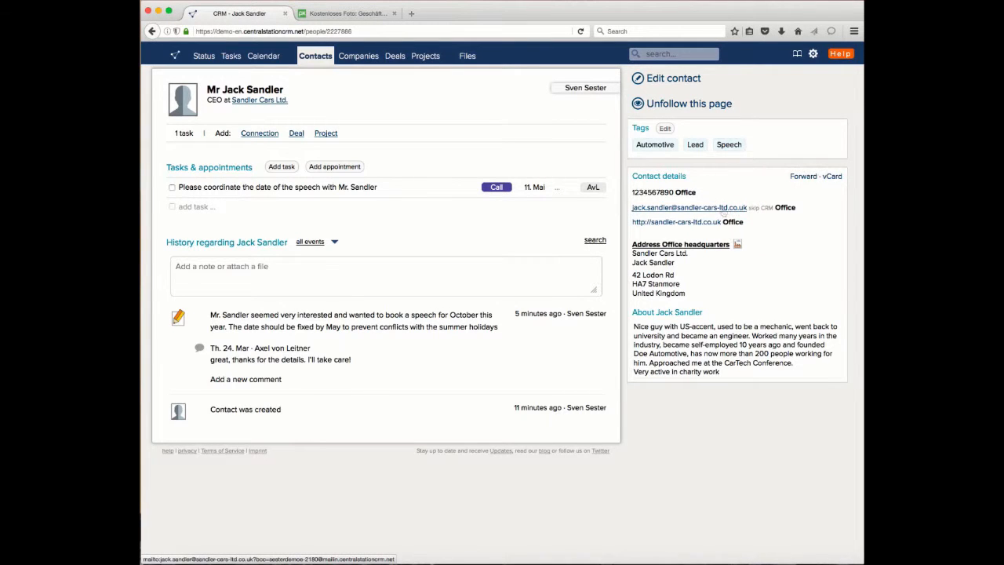
Step: Start an e-mail to the contact from the address in the contact details, with the subject "Speech in October 2016"
click(722, 209)
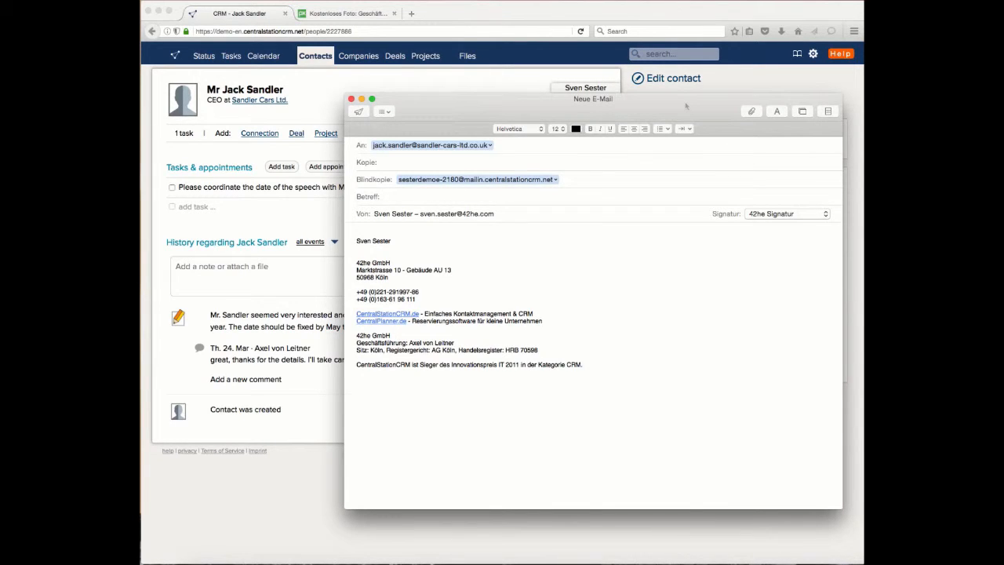
drag(685, 106, 625, 68)
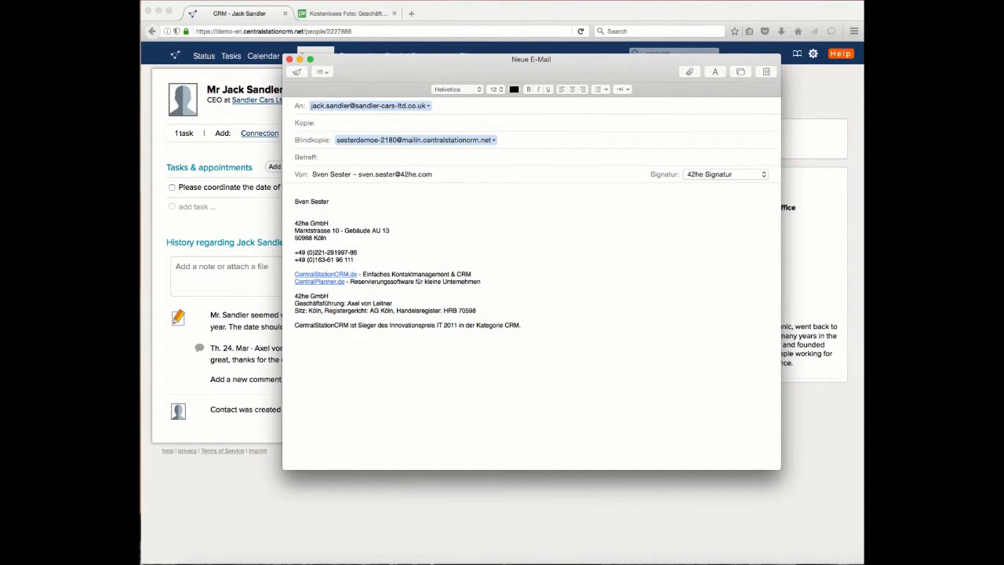
key(super+Tab)
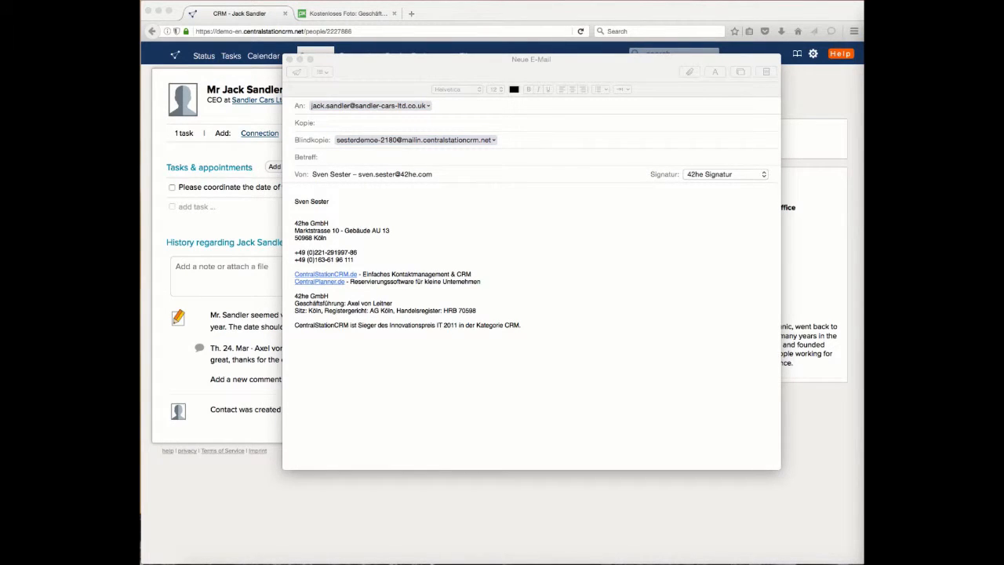
click(389, 157)
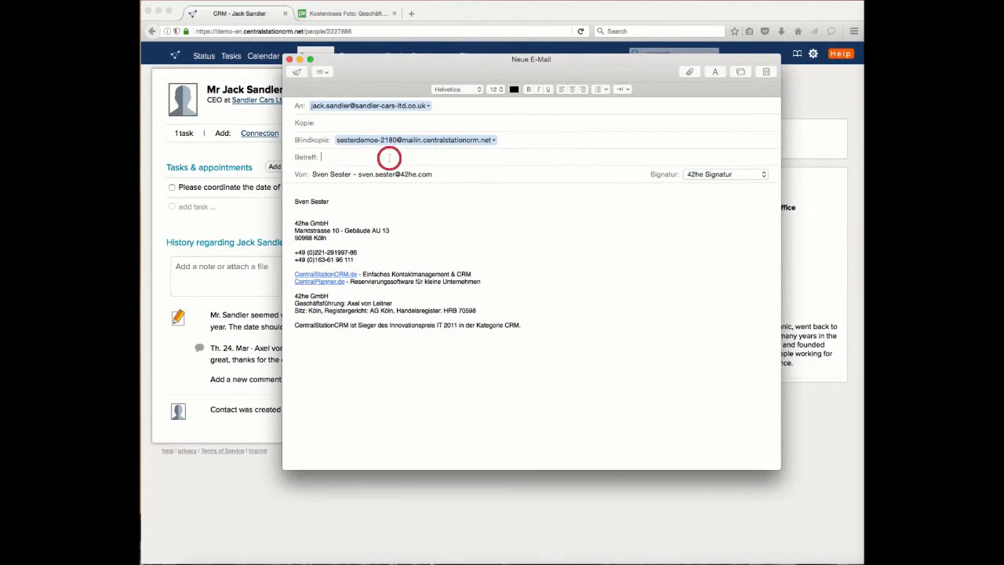
text(Speech in October 2016)
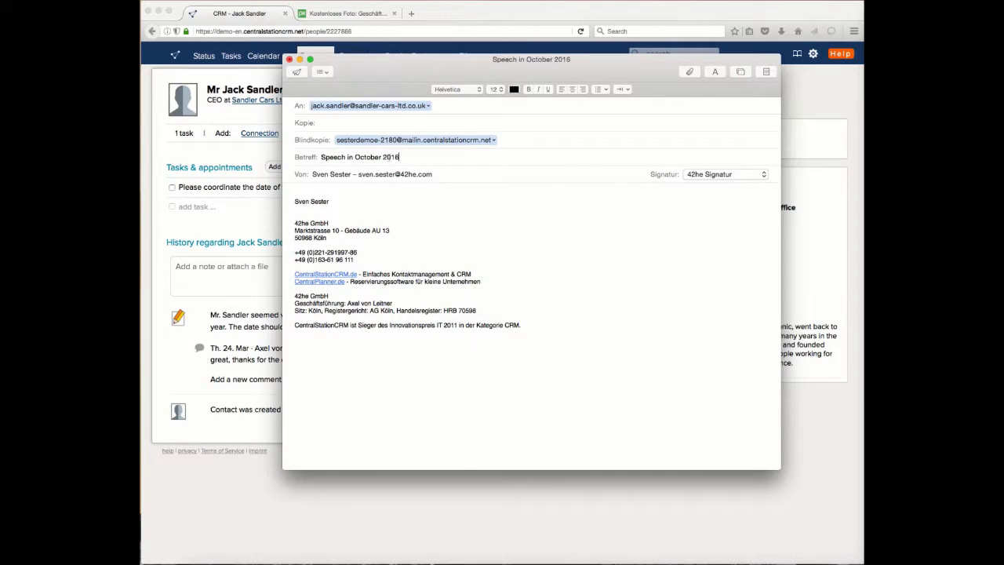
Step: Insert the copied thank-you text for the CarTech Conference conversation as the message body and shorten the sender's signature name to the first name
key(super+Tab)
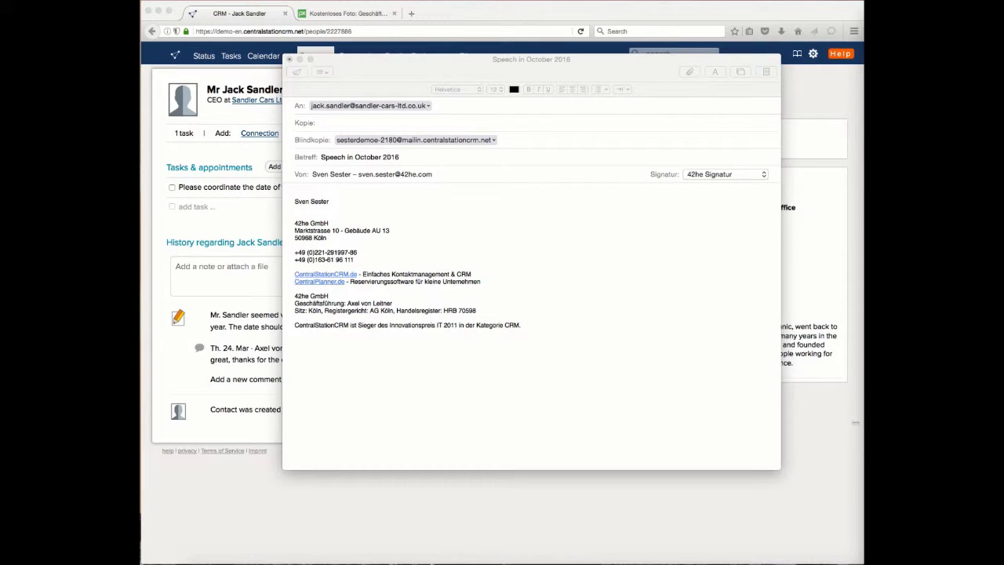
click(317, 192)
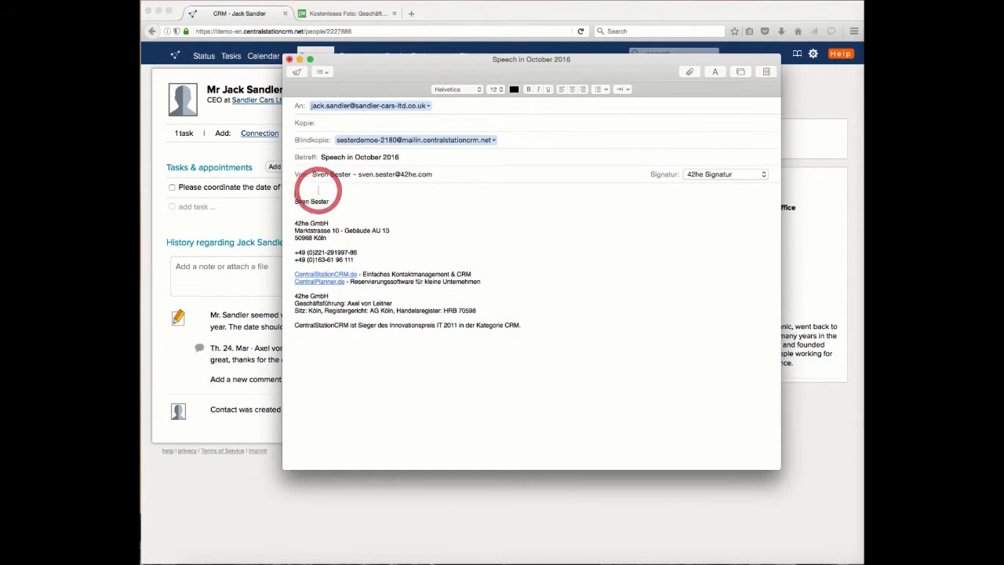
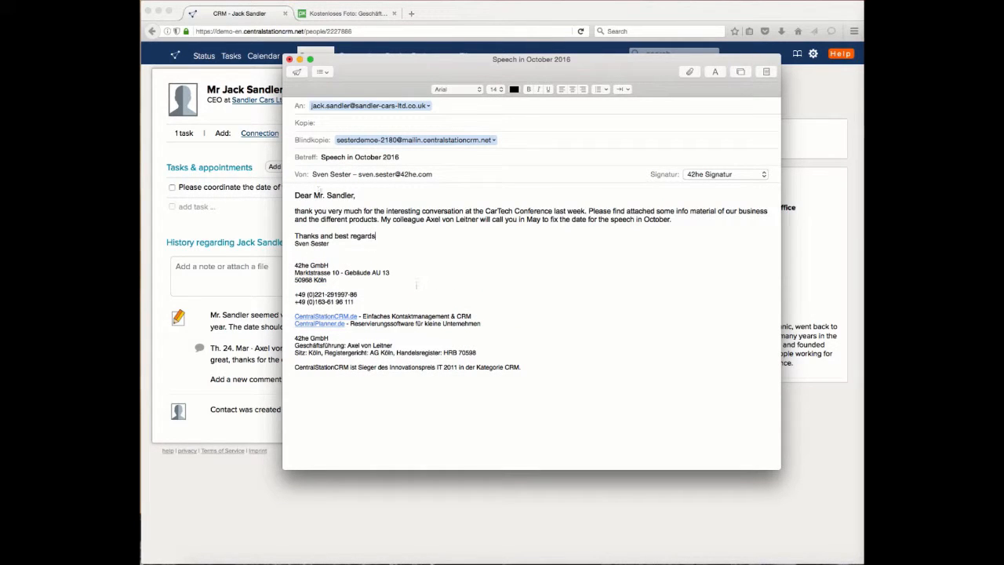
drag(330, 243, 312, 243)
key(BackSpace)
click(315, 106)
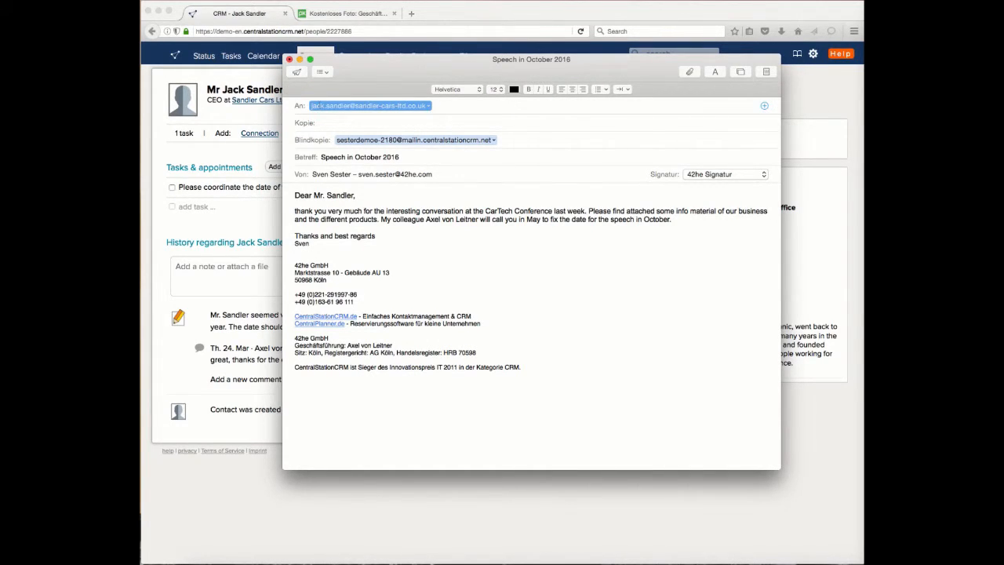
Step: Send the drafted e-mail from Mail and reload the contact's page in the browser
click(233, 157)
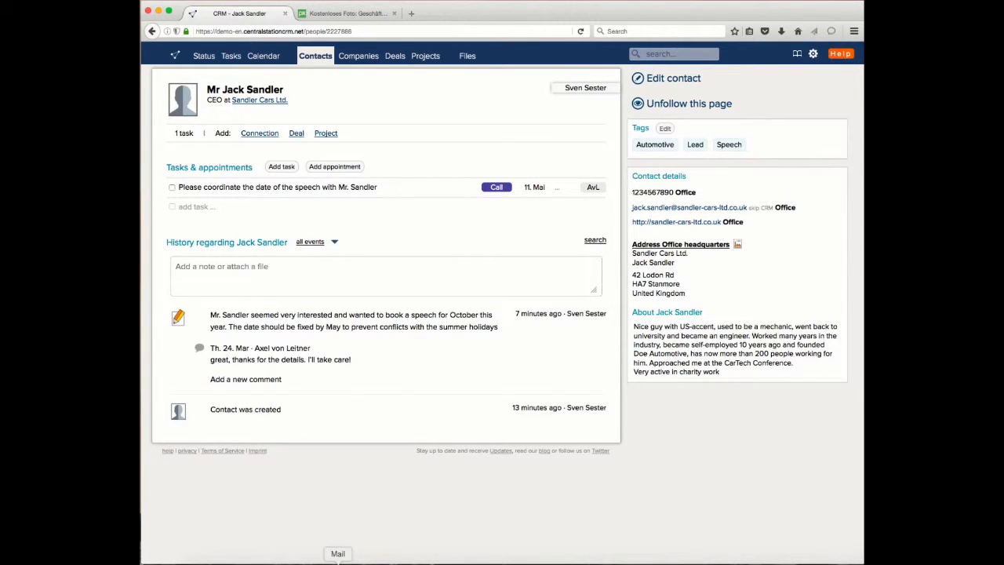
click(355, 559)
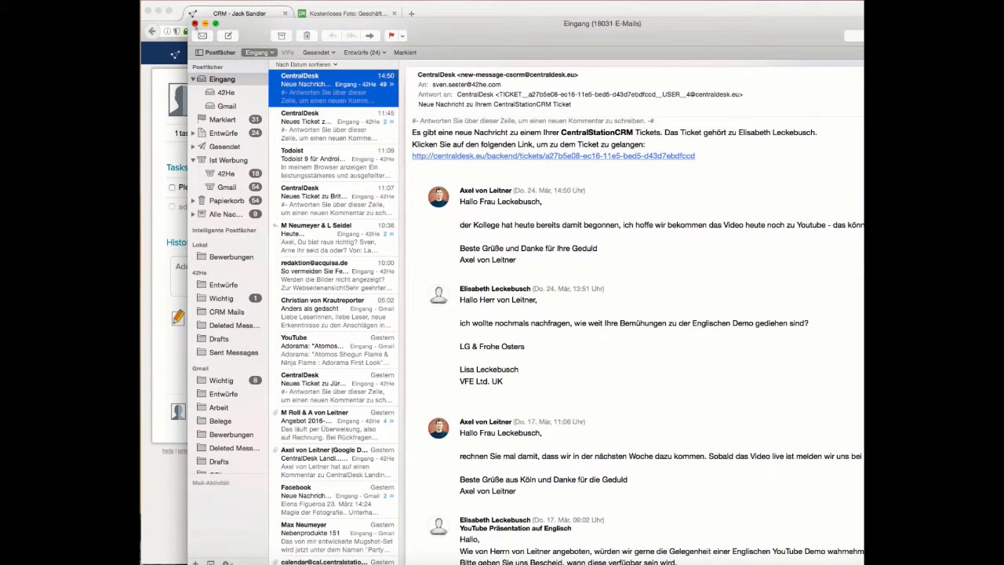
click(195, 24)
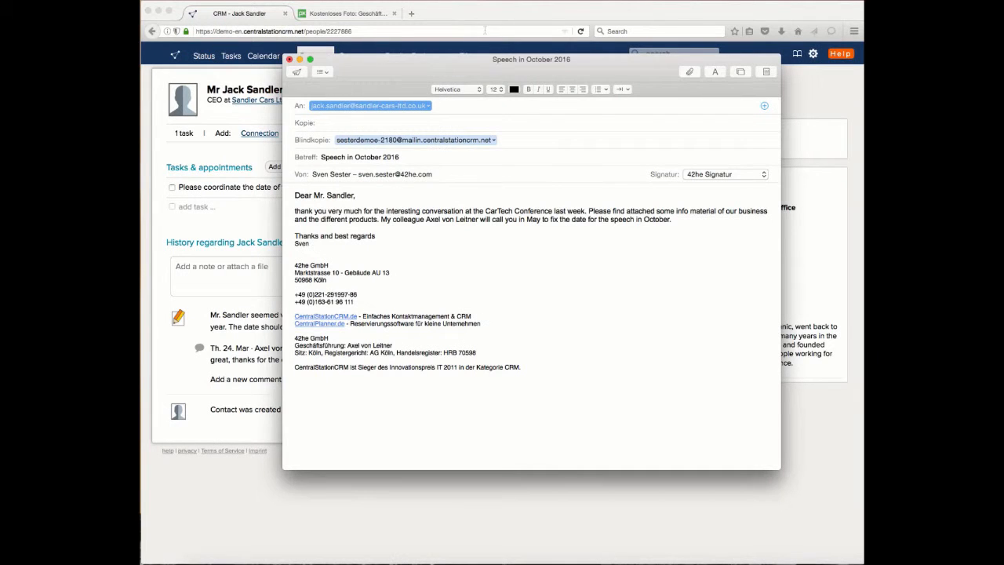
drag(429, 62, 534, 54)
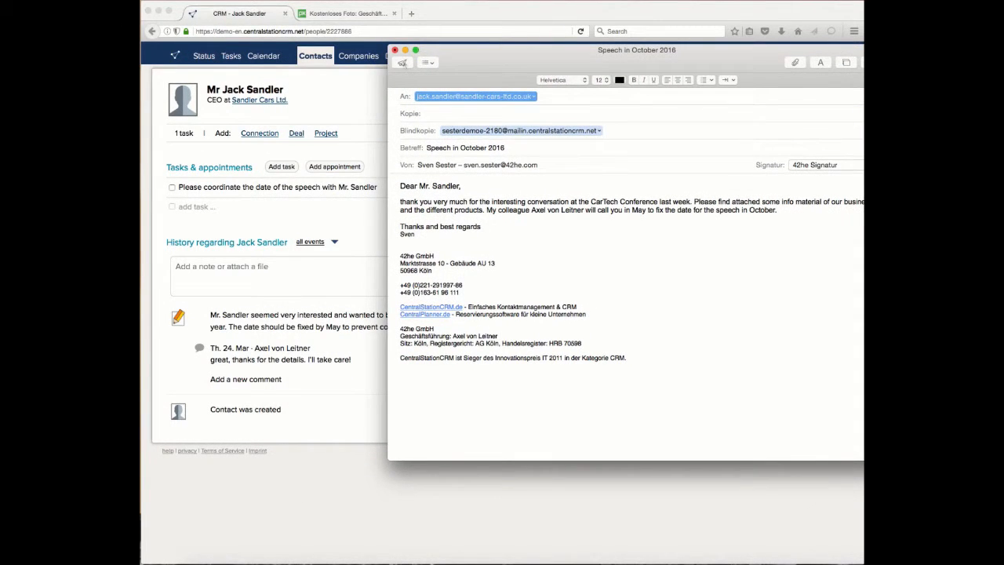
click(402, 63)
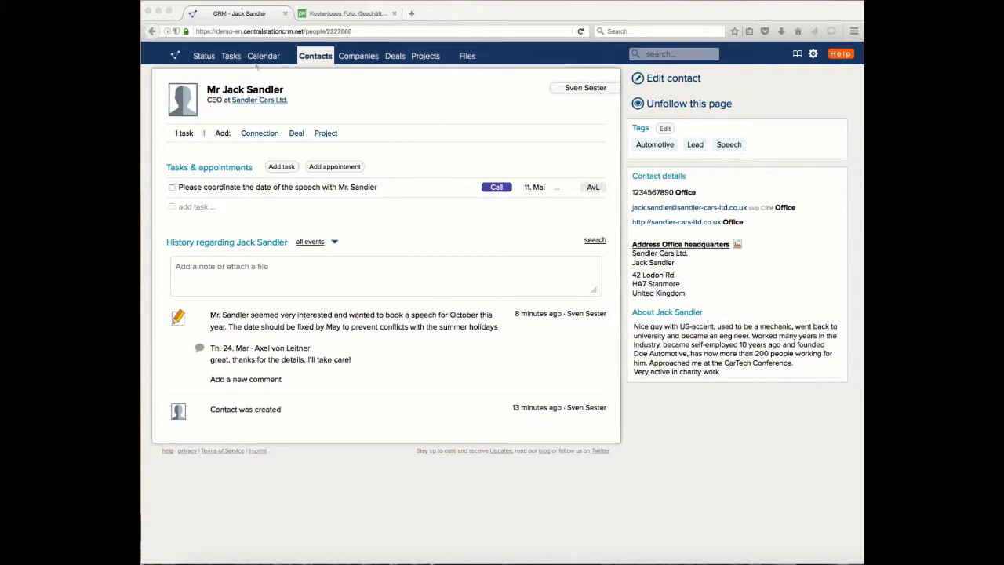
click(581, 32)
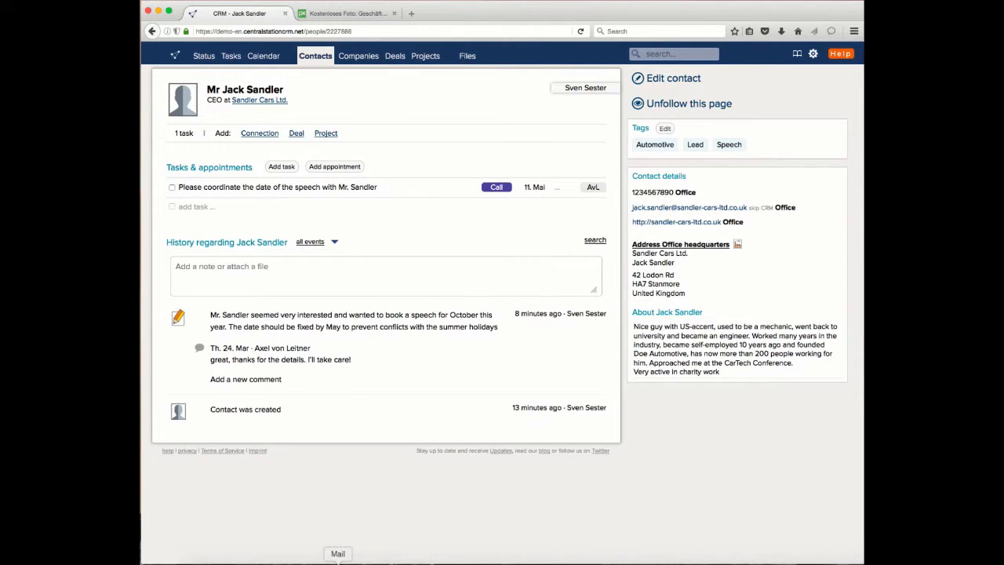
Step: Switch to Mail, close its inbox window and reload the contact's page in the browser to refresh the history
click(337, 558)
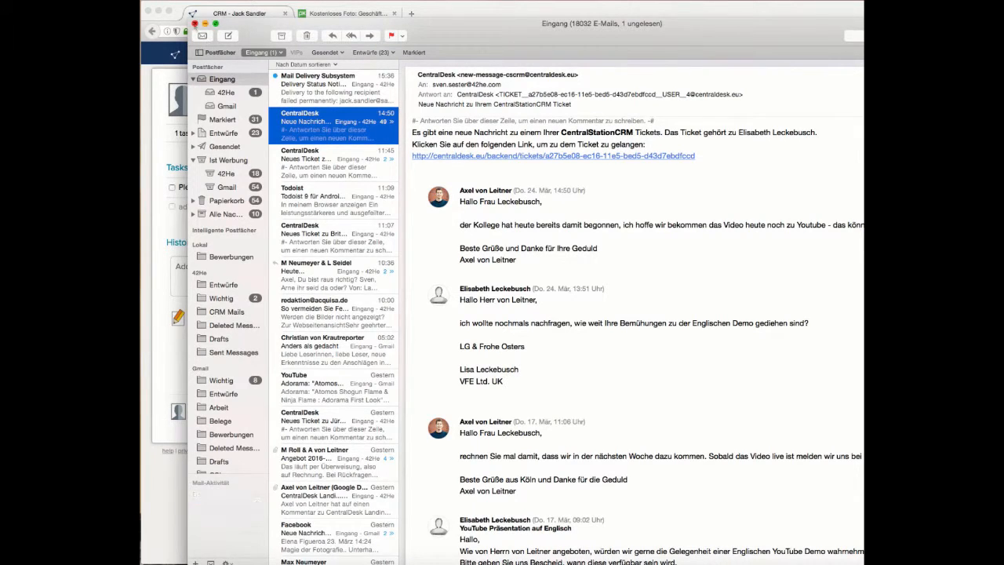
click(195, 22)
click(339, 82)
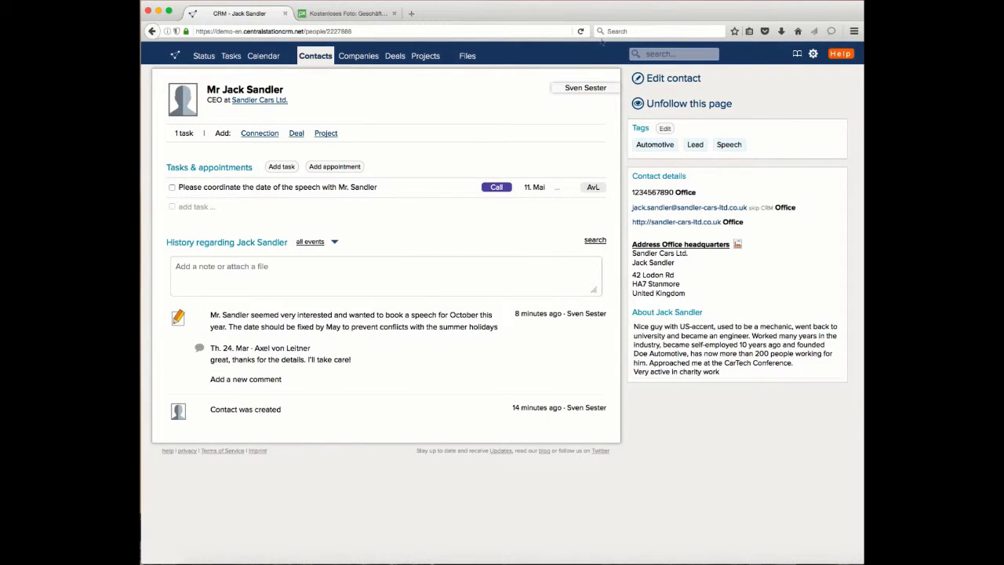
click(581, 31)
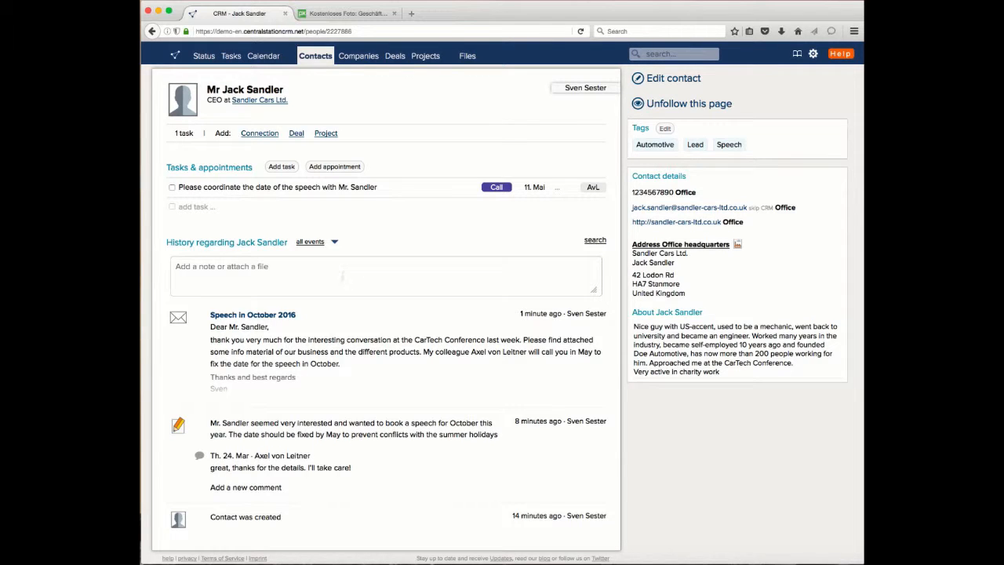
Step: Open the personal settings and highlight the individual e-mail dropbox address for people
click(812, 54)
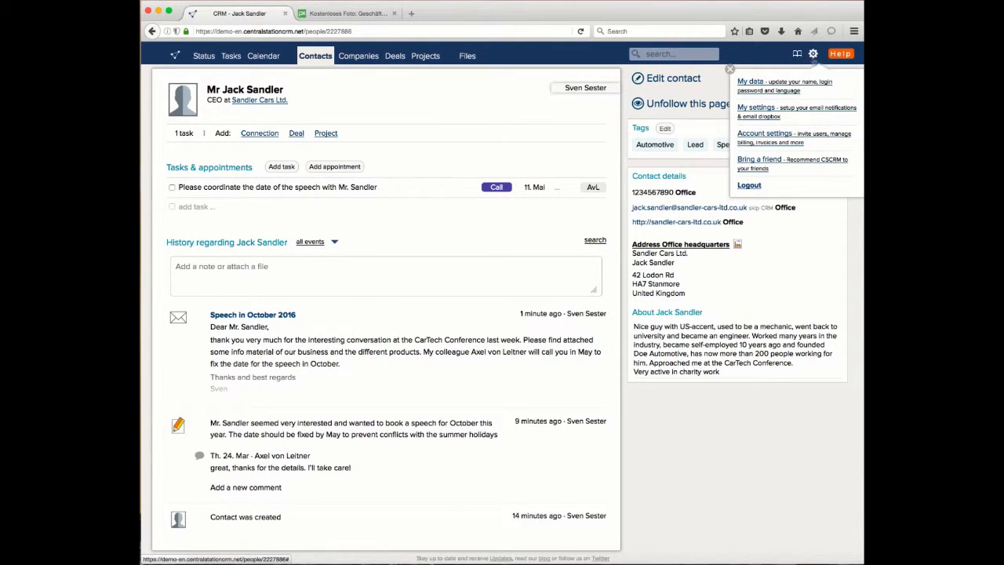
click(758, 110)
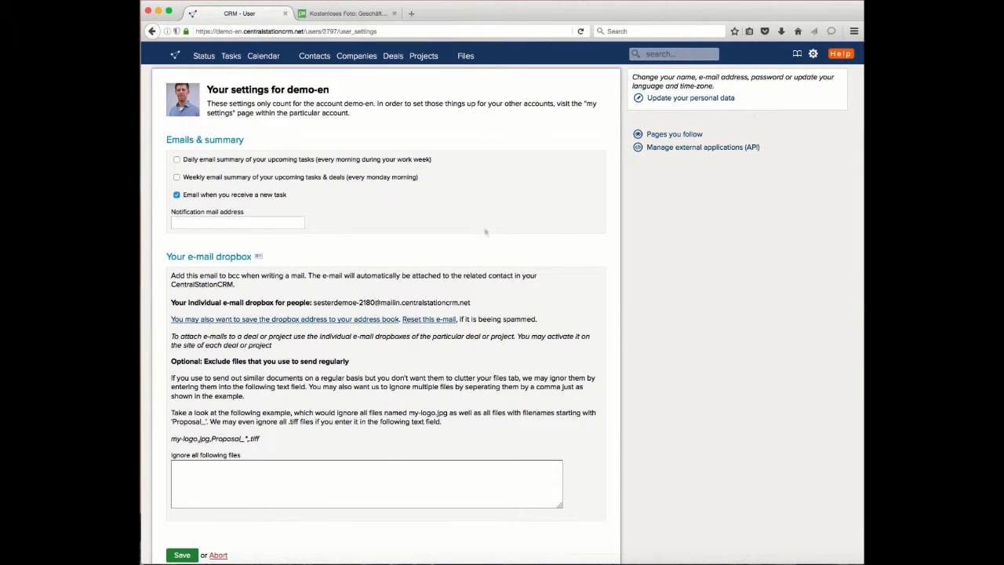
drag(314, 302, 478, 305)
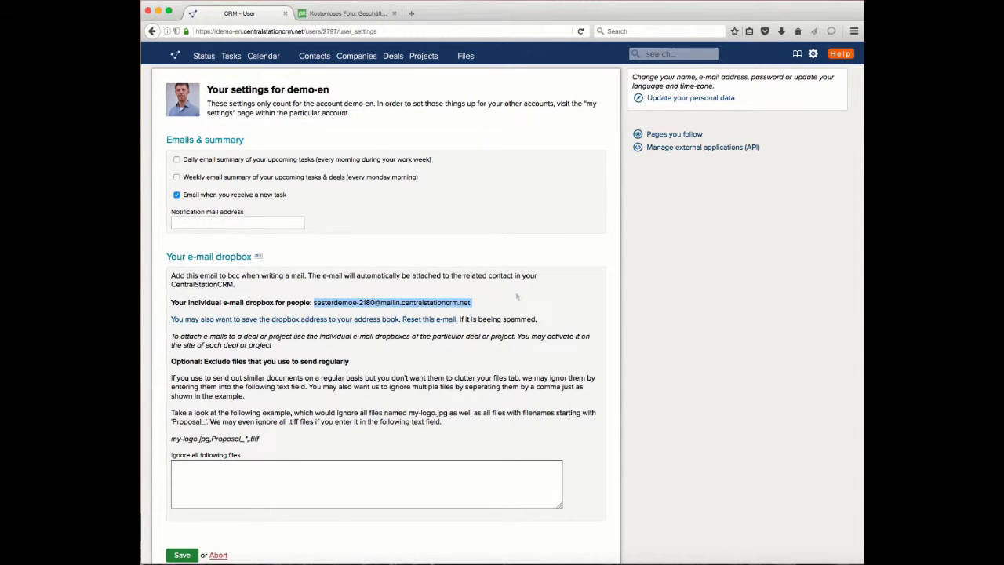
click(514, 298)
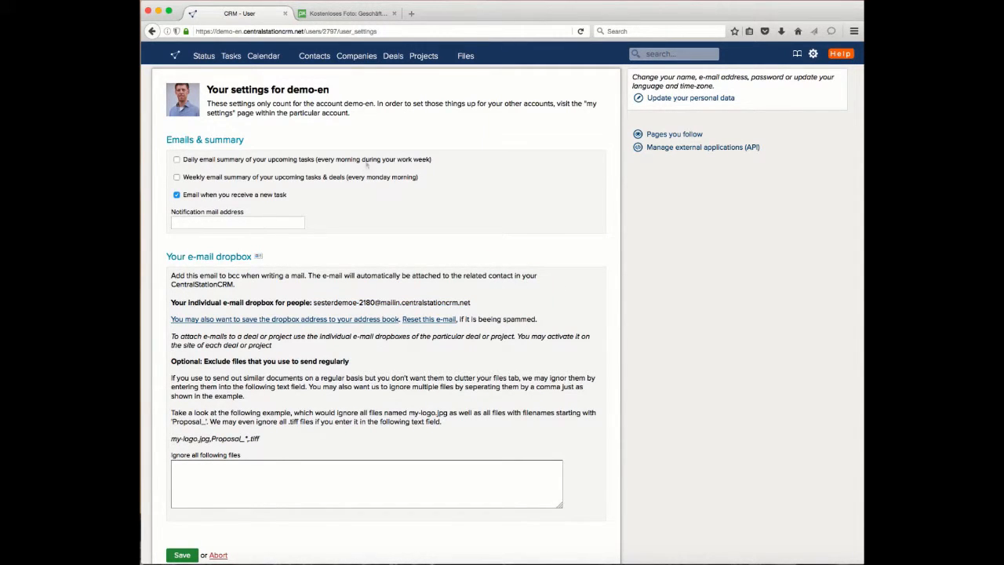
Step: Search the CRM for the contact by last name and open the contact's page
click(706, 54)
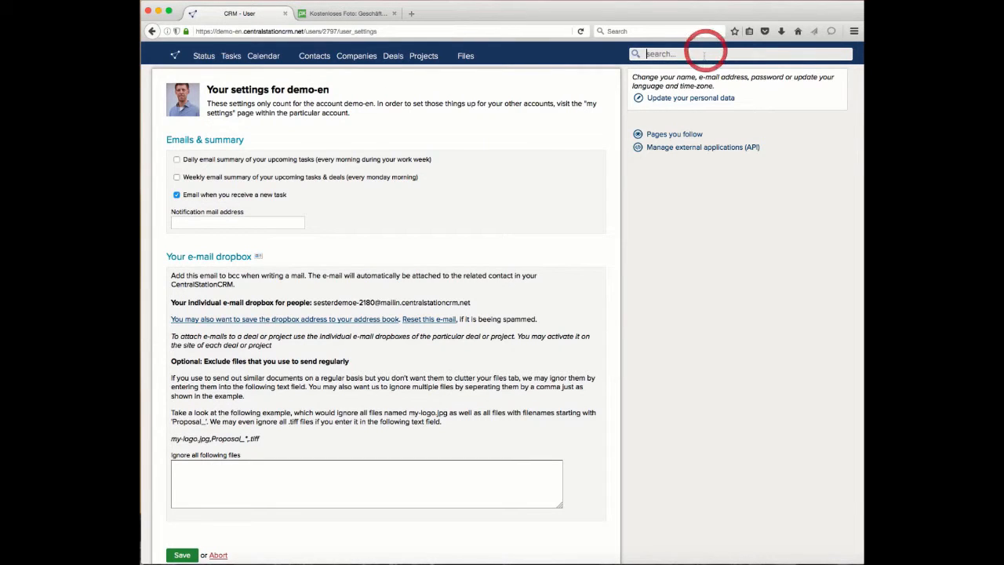
text(sandler)
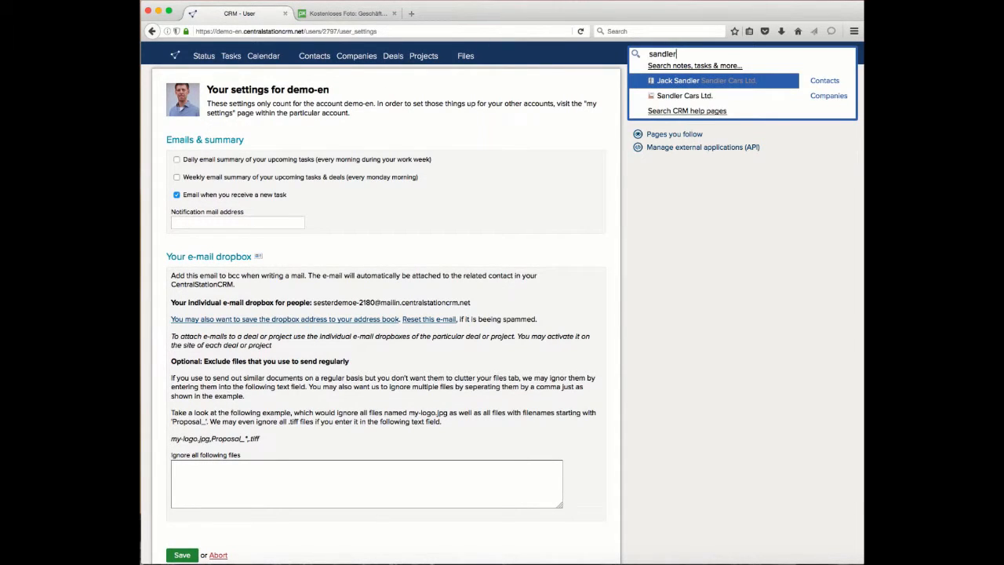
key(Return)
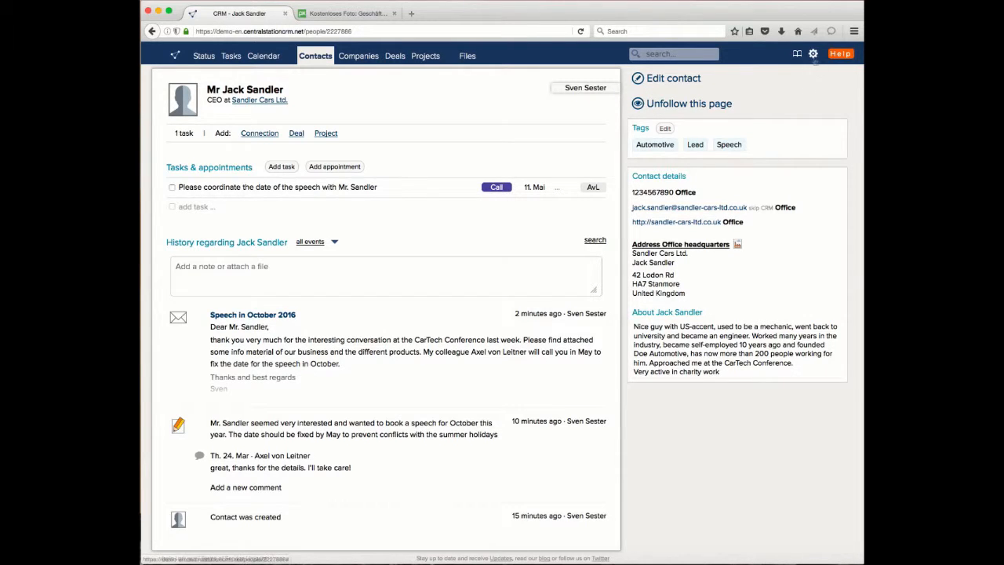
Step: Open the account settings and look through the current plan and the table of available plans
click(814, 53)
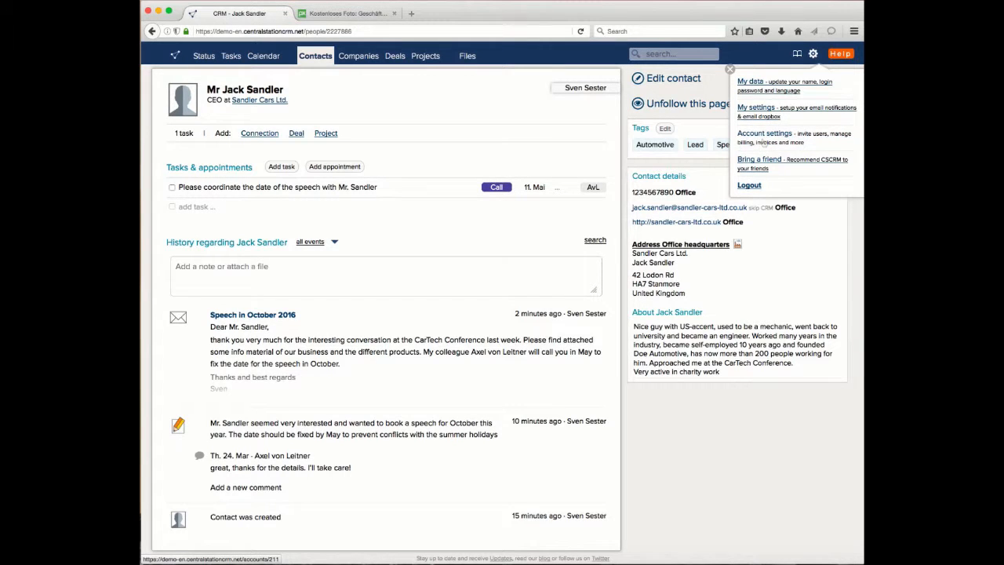
click(765, 139)
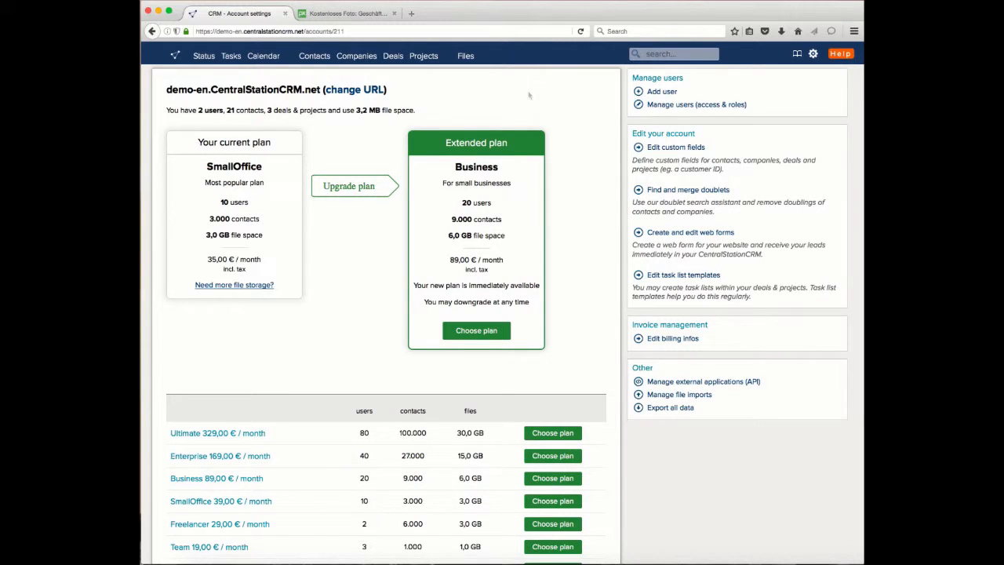
scroll(498, 490, down, 1)
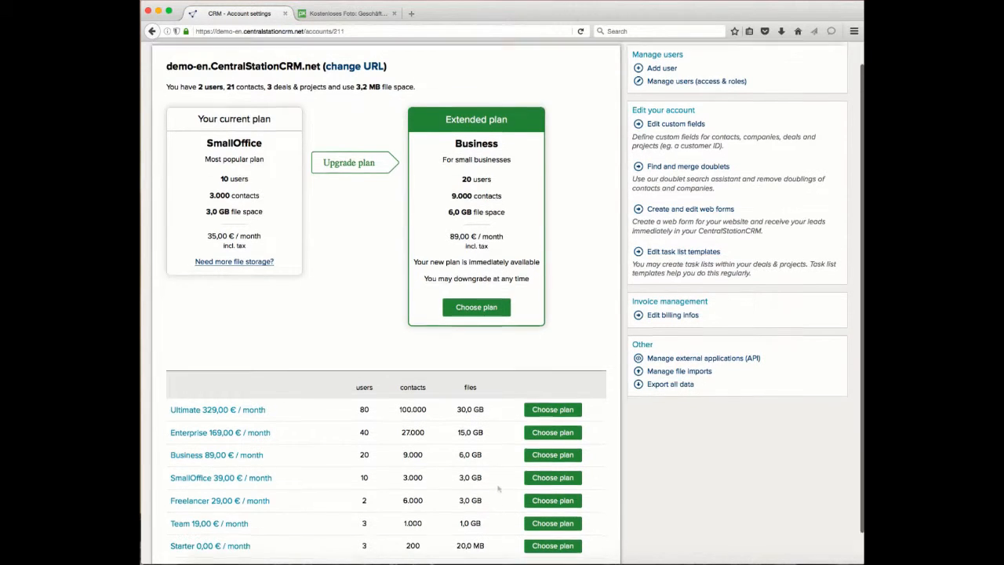
scroll(562, 312, up, 1)
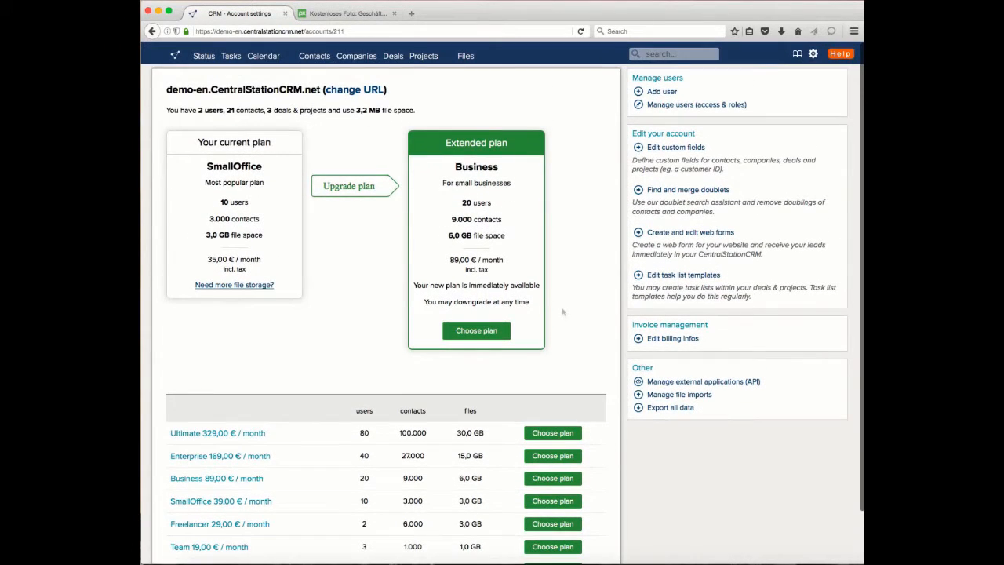
Step: Highlight the CentralStationCRM part of the account's web address and open the form for adding a new user
double_click(249, 90)
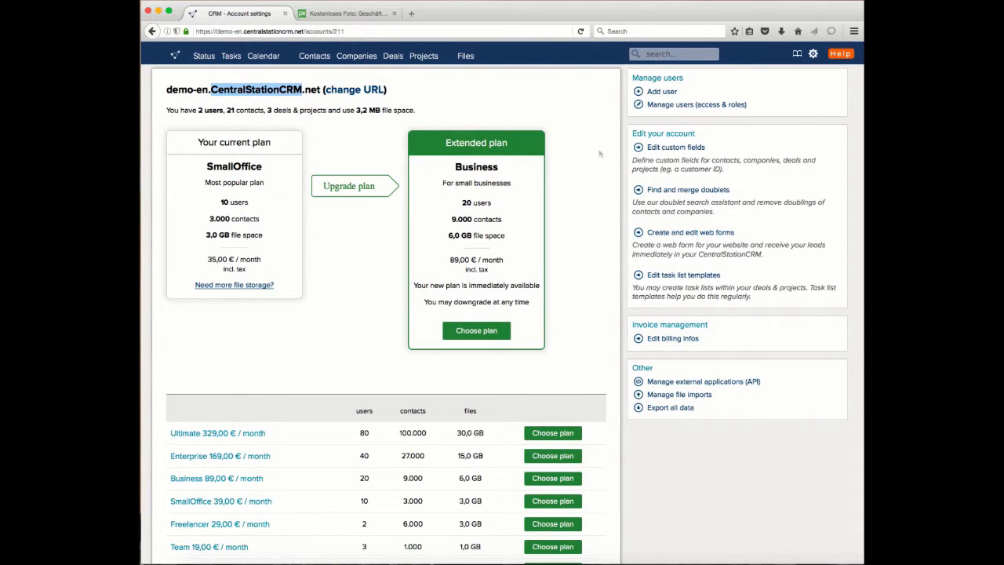
click(601, 153)
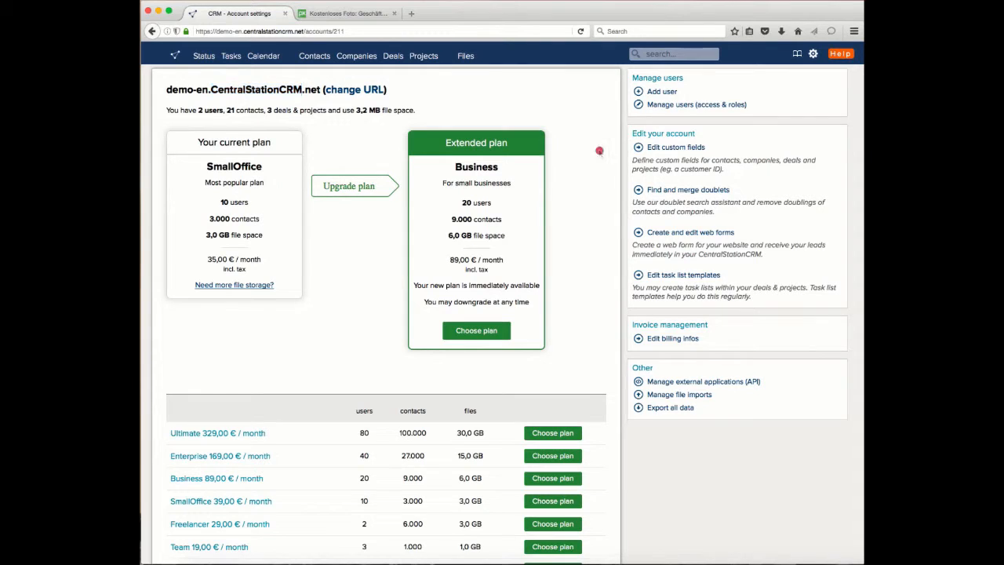
click(663, 92)
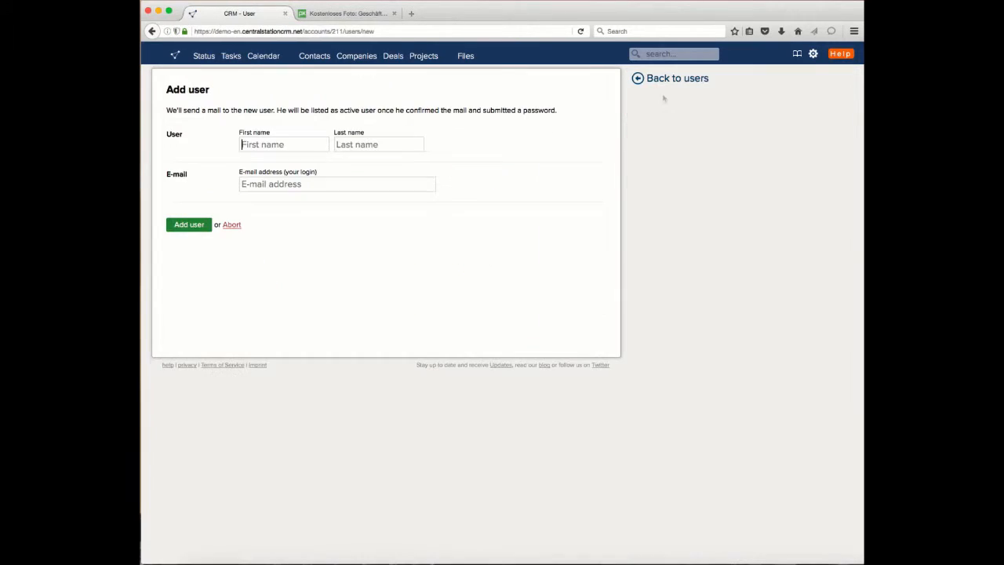
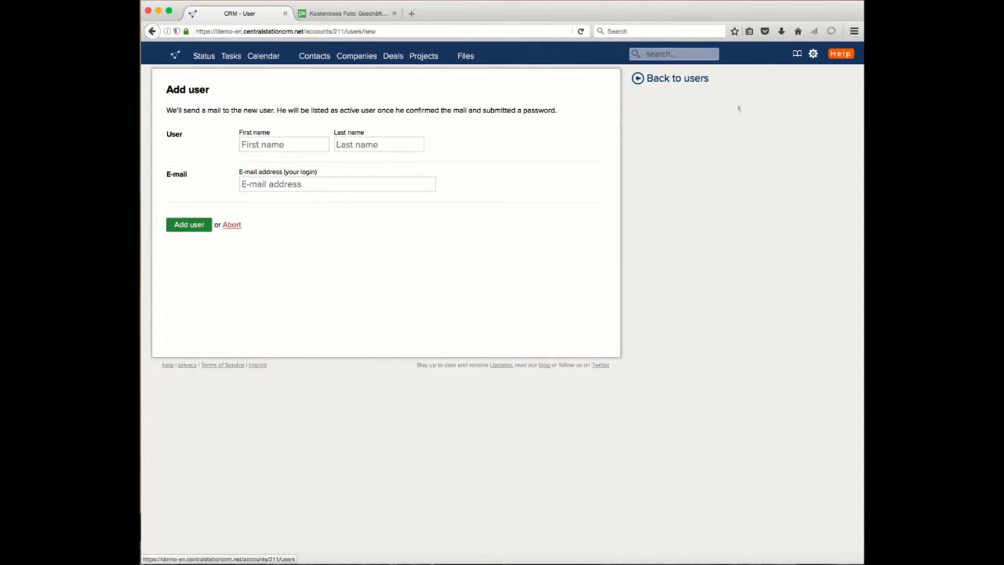
Step: Leave the new-user form, filter the contacts list by the Automotive tag and disable the filter again
click(675, 83)
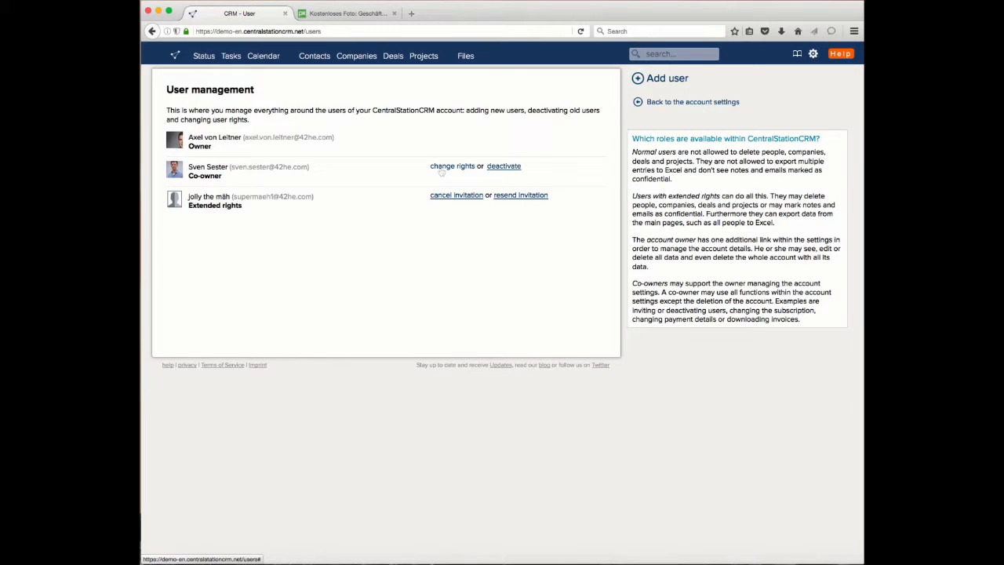
click(322, 61)
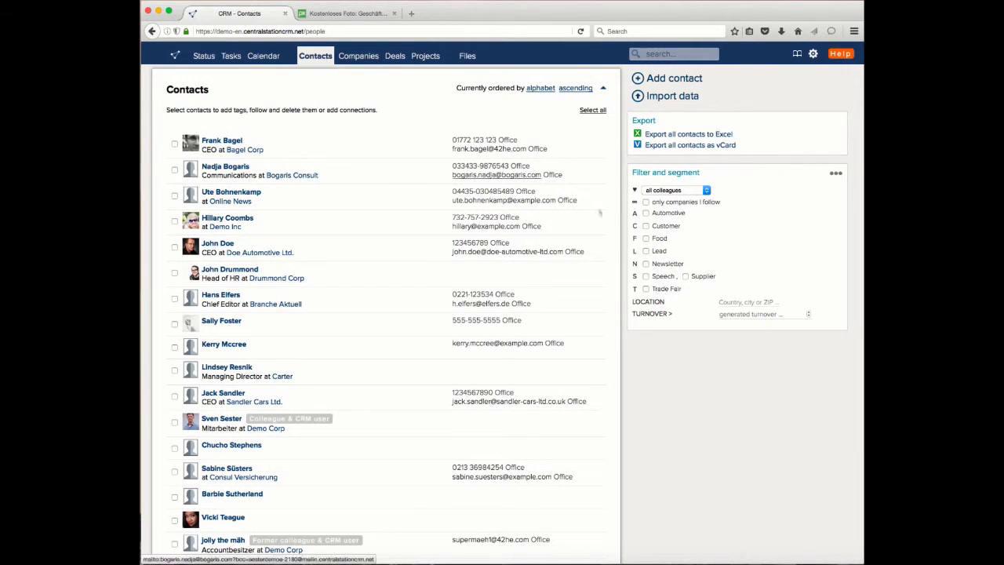
click(646, 214)
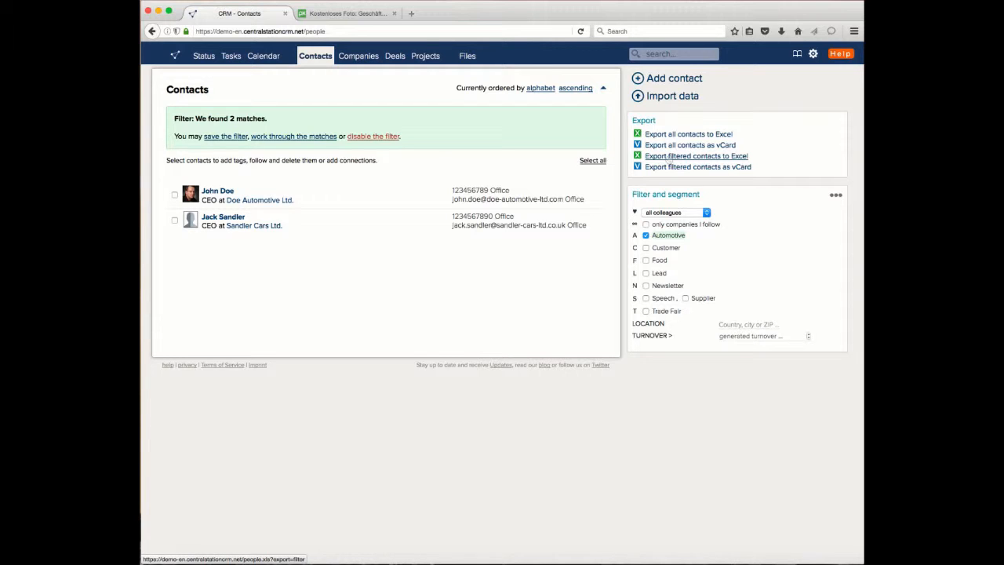
click(813, 53)
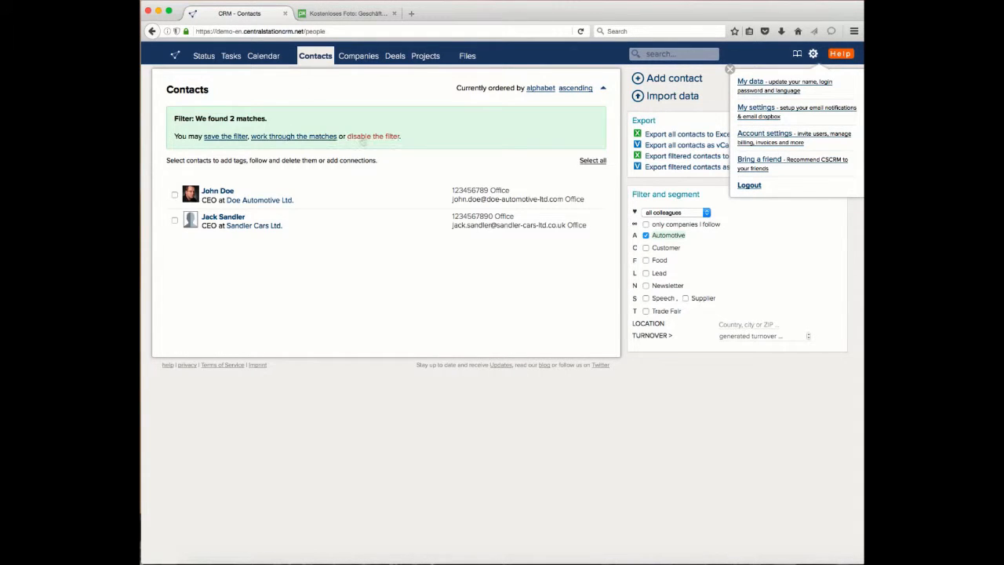
click(366, 136)
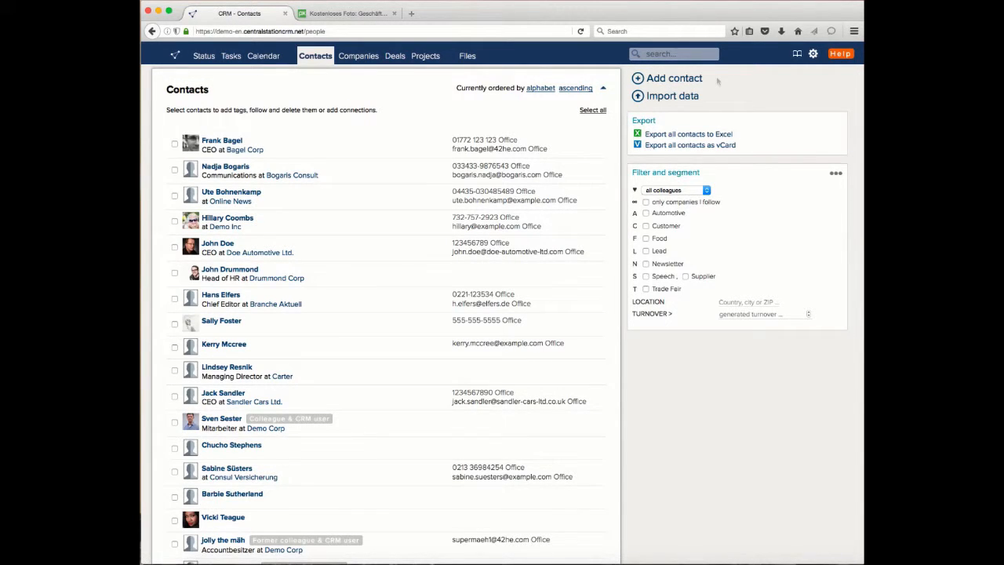
Step: Open the data import page, look at the vCard file import form and abort it
click(671, 97)
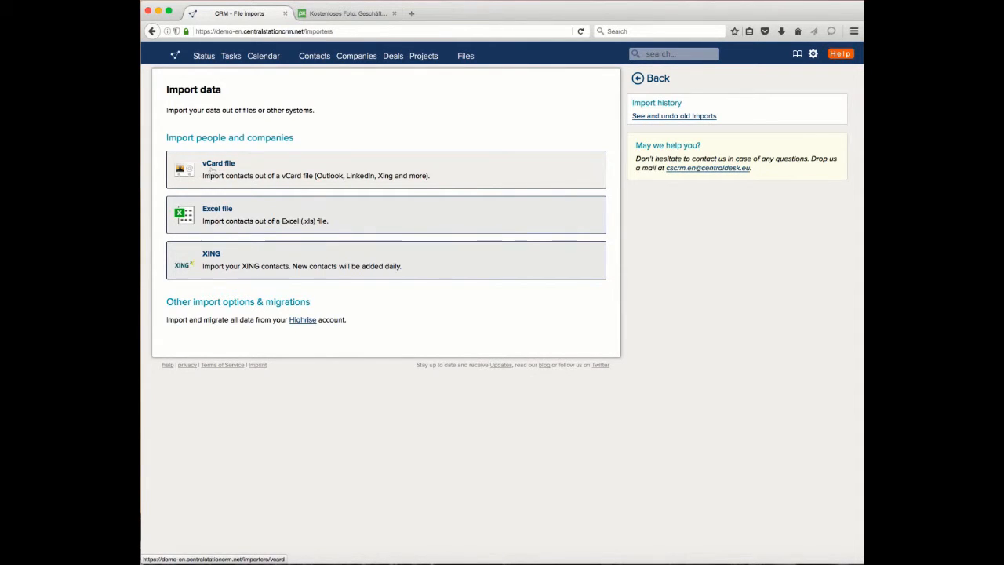
click(212, 166)
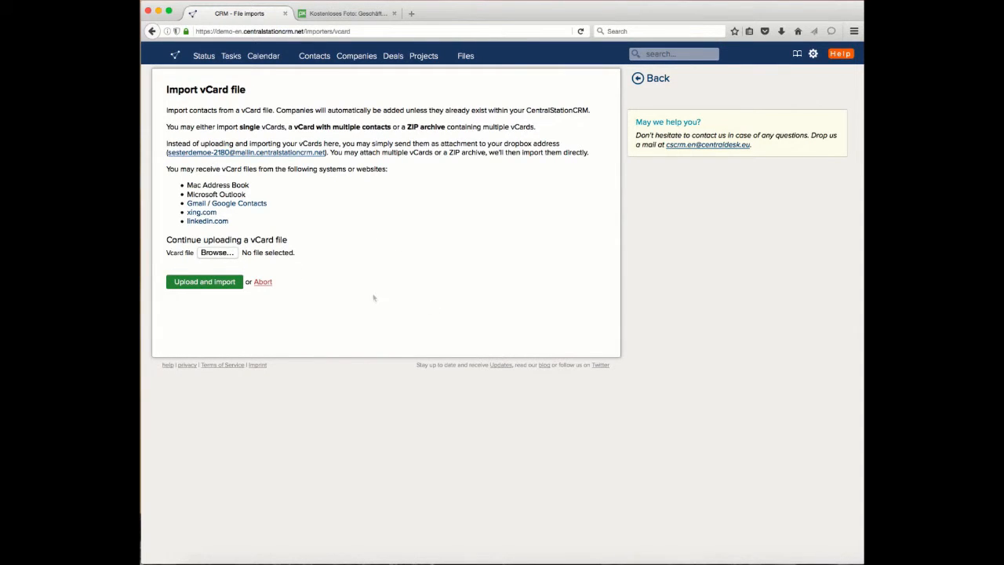
click(268, 284)
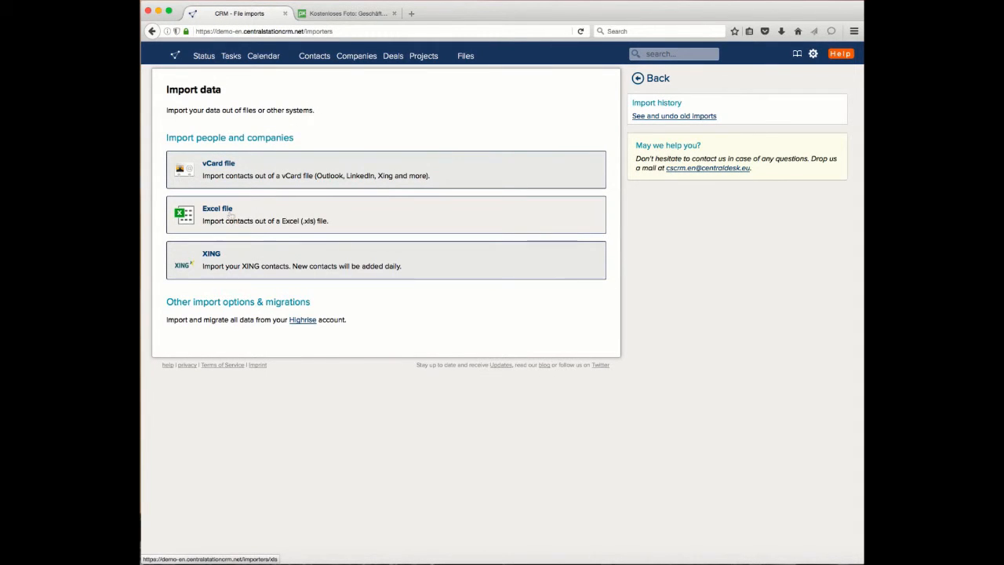
Step: Open the Excel import assistant, then switch to Excel and bring the Adressen-Import-EN.xls spreadsheet into full view
click(231, 216)
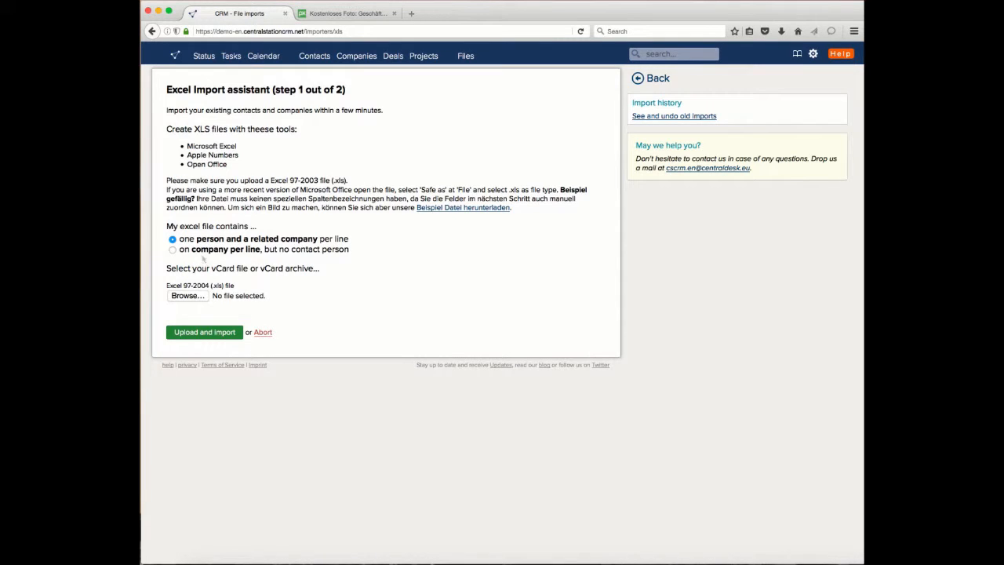
click(198, 293)
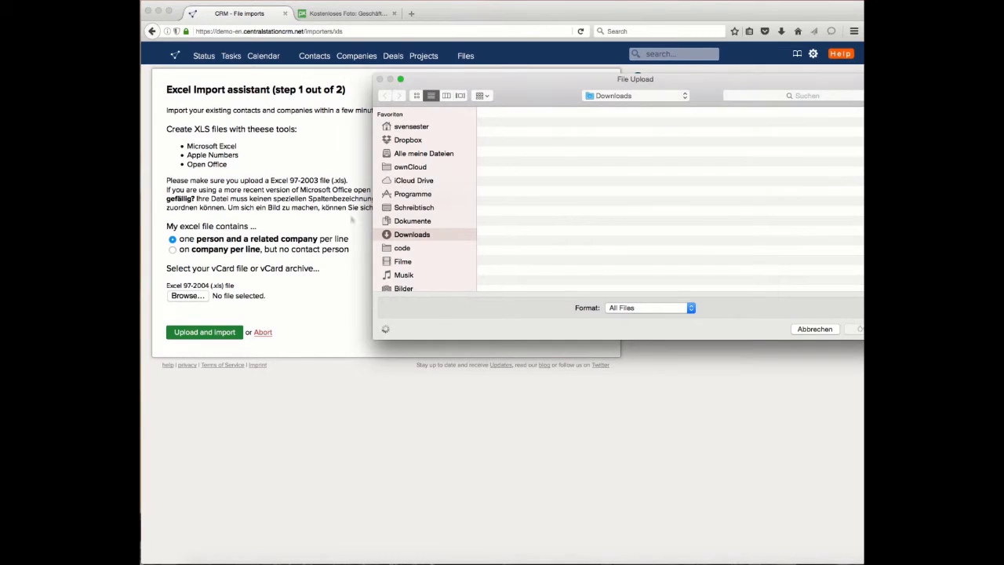
click(859, 551)
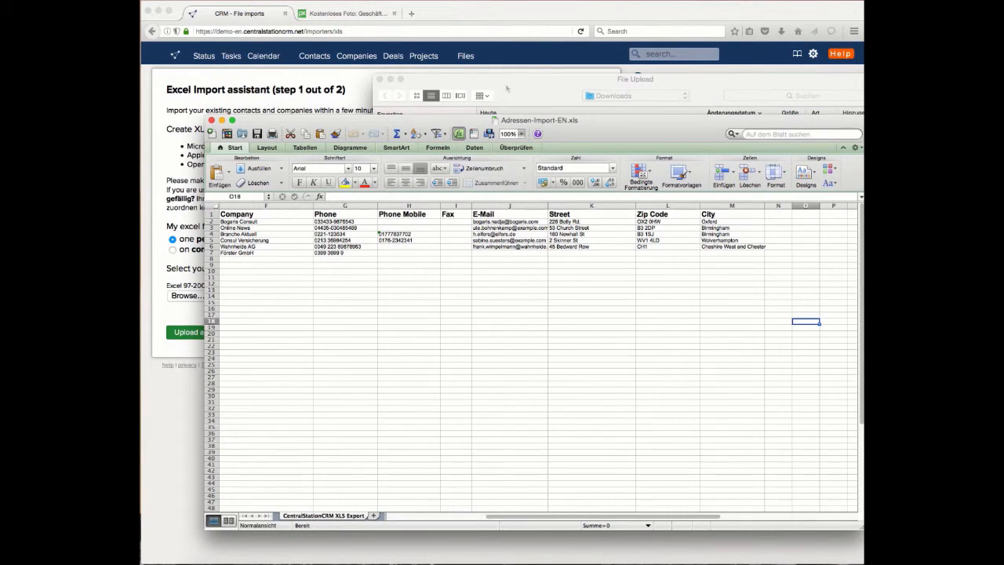
drag(509, 88, 863, 92)
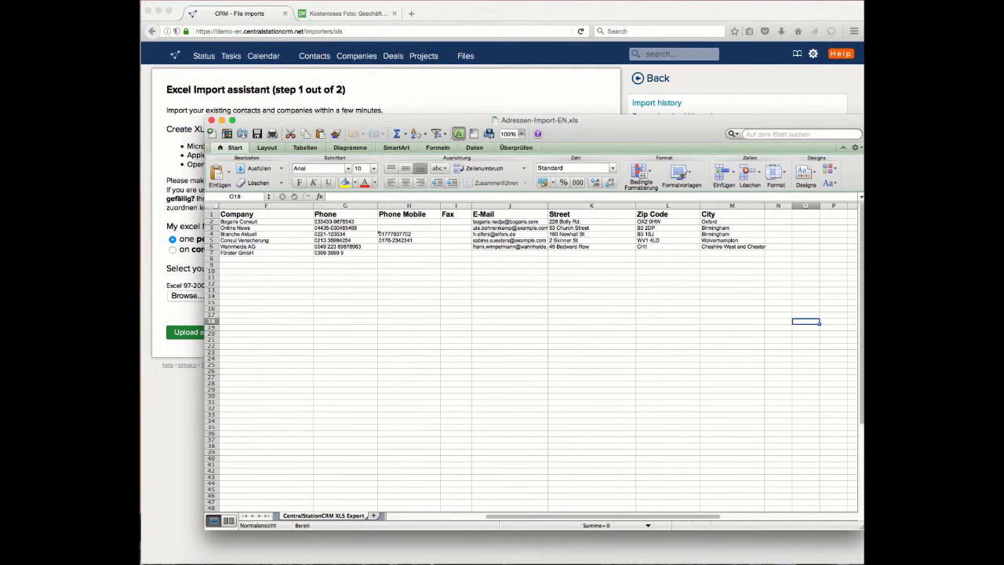
click(860, 99)
click(570, 117)
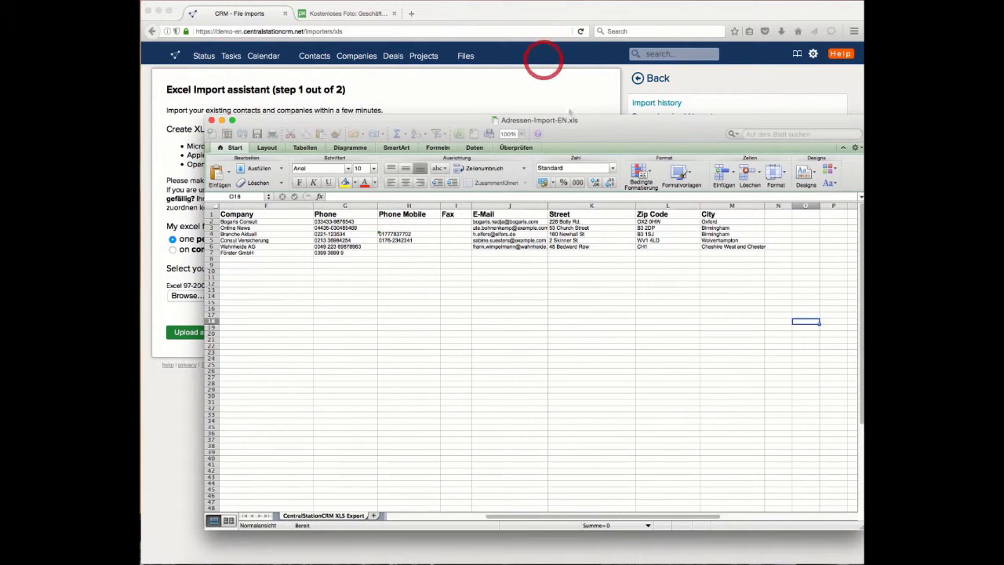
drag(621, 134, 566, 69)
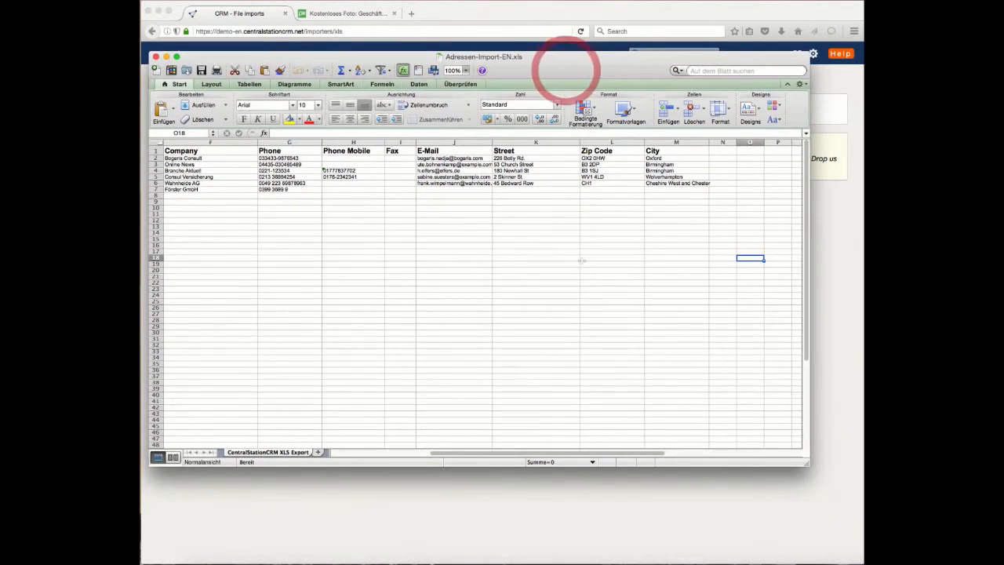
Step: Examine the column headings and contact rows of Adressen-Import-EN.xls from Salutation to City and close the spreadsheet
scroll(582, 261, left, 5)
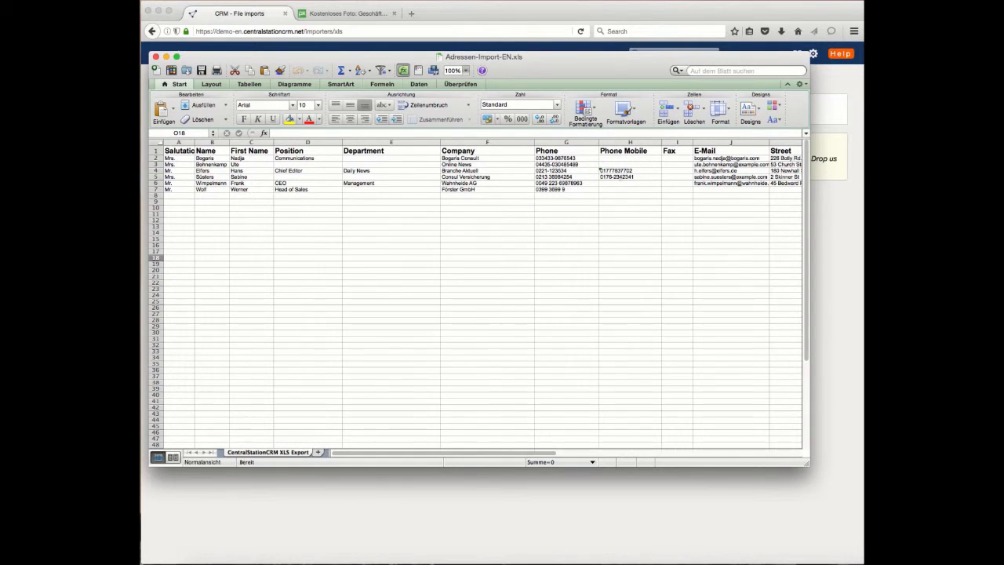
scroll(482, 295, right, 2)
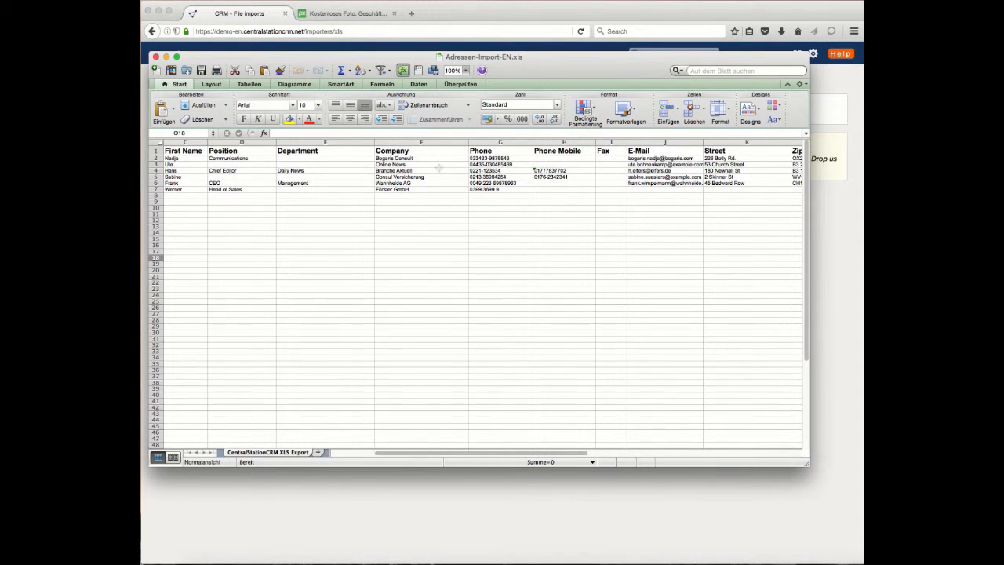
scroll(440, 167, left, 2)
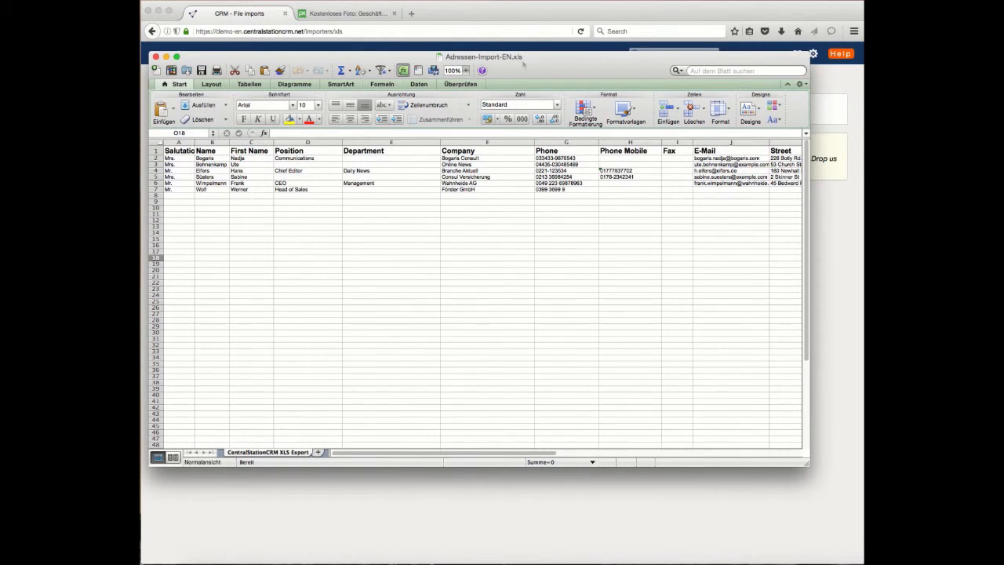
mouse_move(539, 58)
mouse_down()
mouse_move(529, 57)
mouse_move(555, 58)
mouse_up()
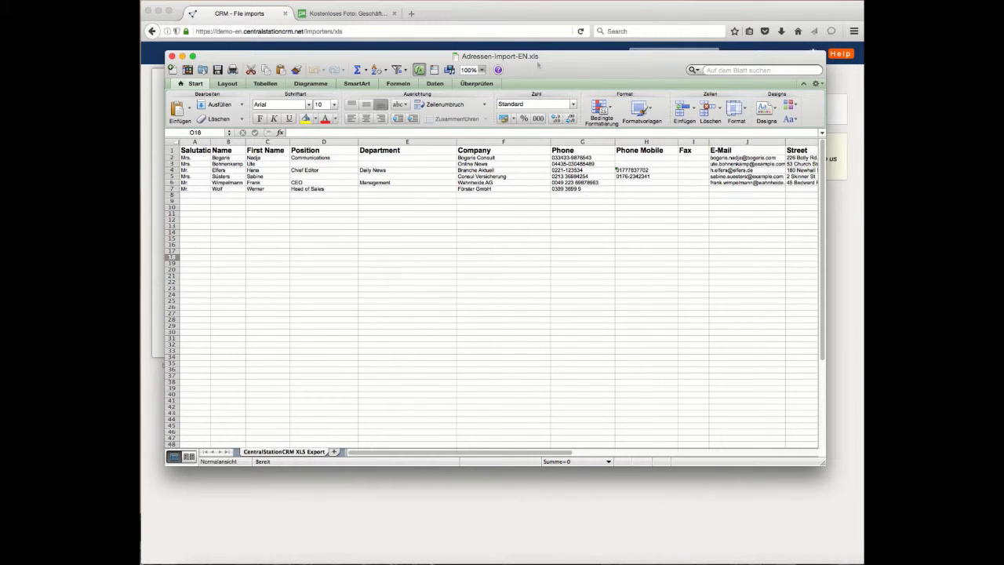
drag(538, 66, 518, 47)
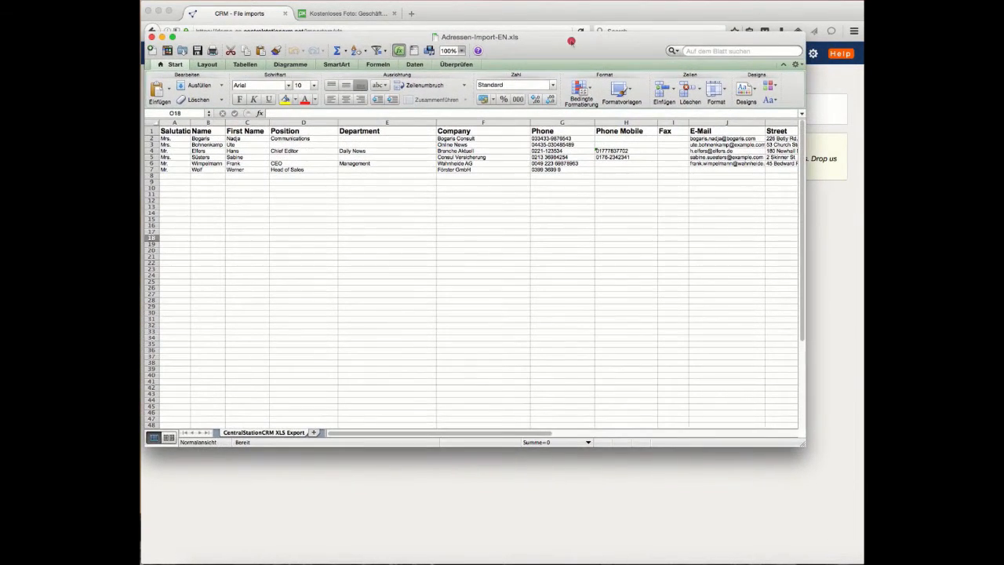
click(571, 45)
scroll(580, 147, right, 6)
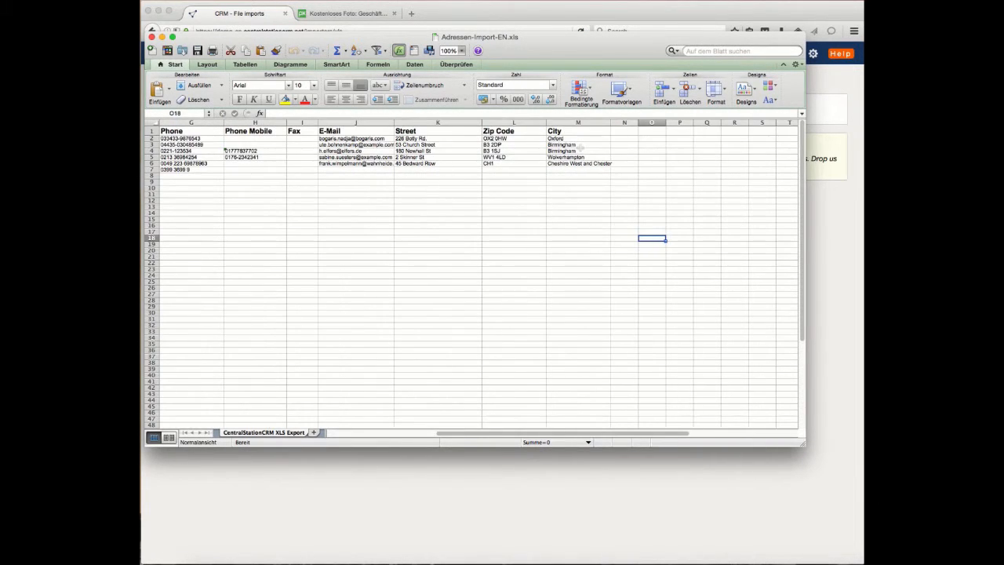
scroll(580, 144, left, 6)
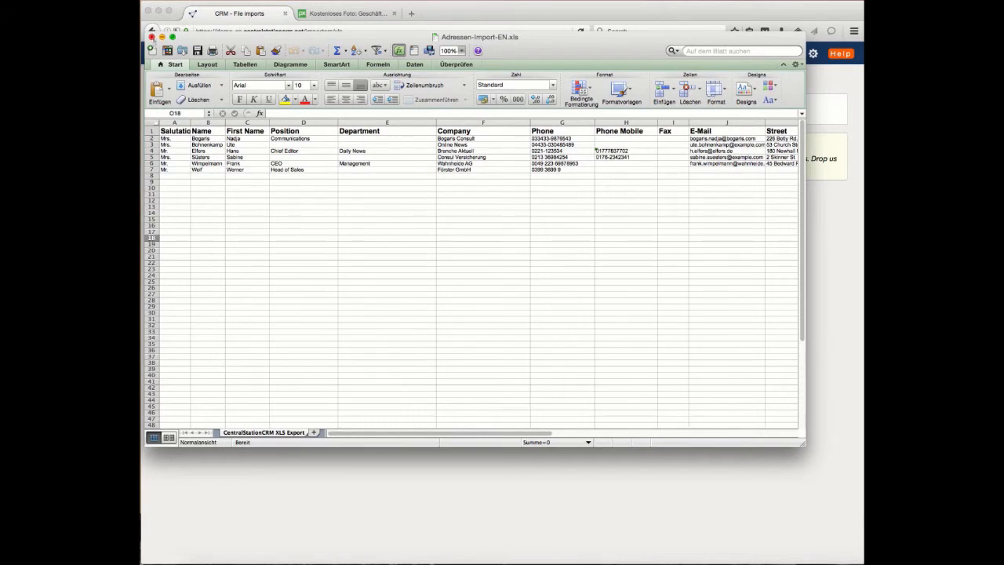
click(153, 37)
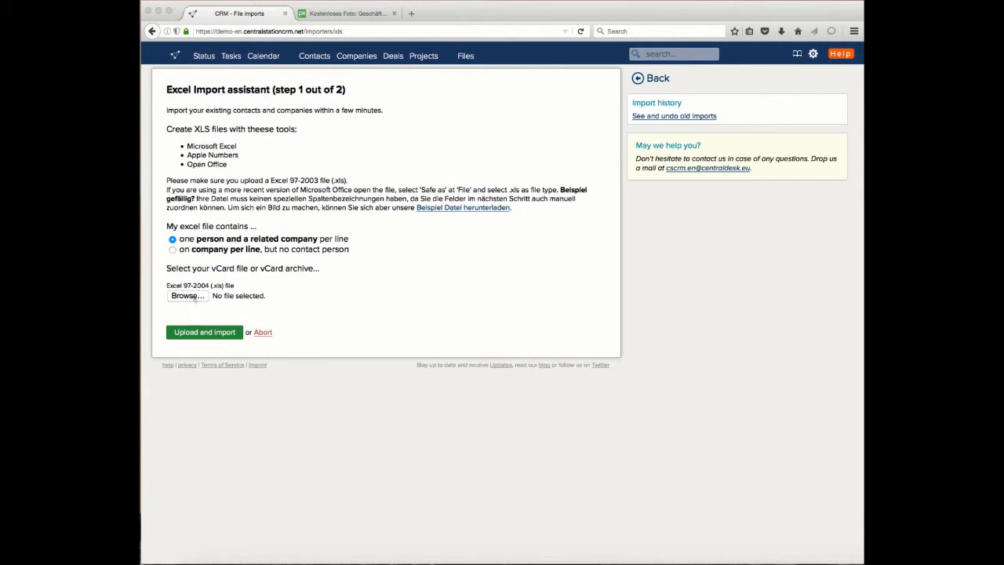
Step: Choose Adressen-Import-EN.xls from the Downloads folder as the import file and upload it with one person and a related company per line
click(188, 295)
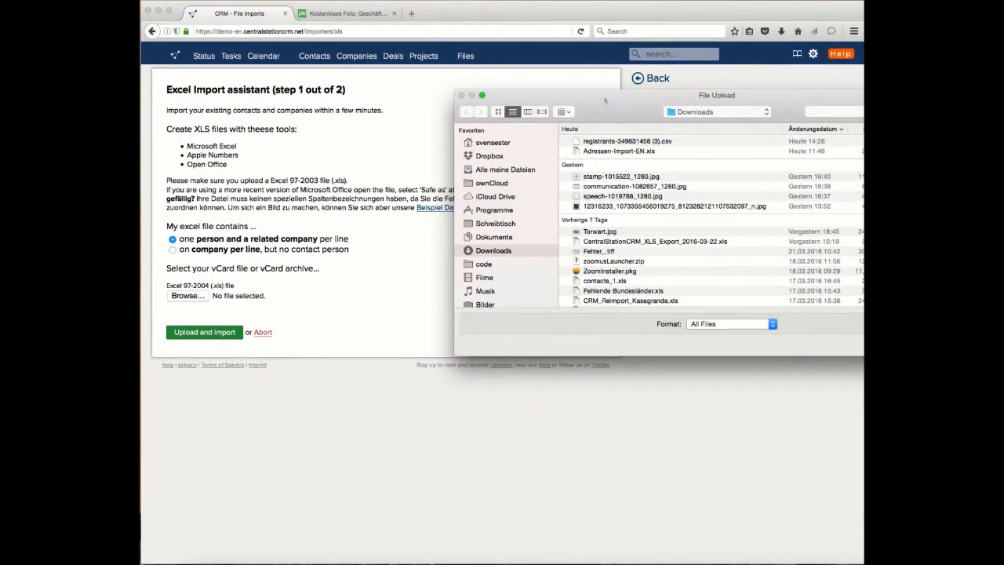
click(610, 151)
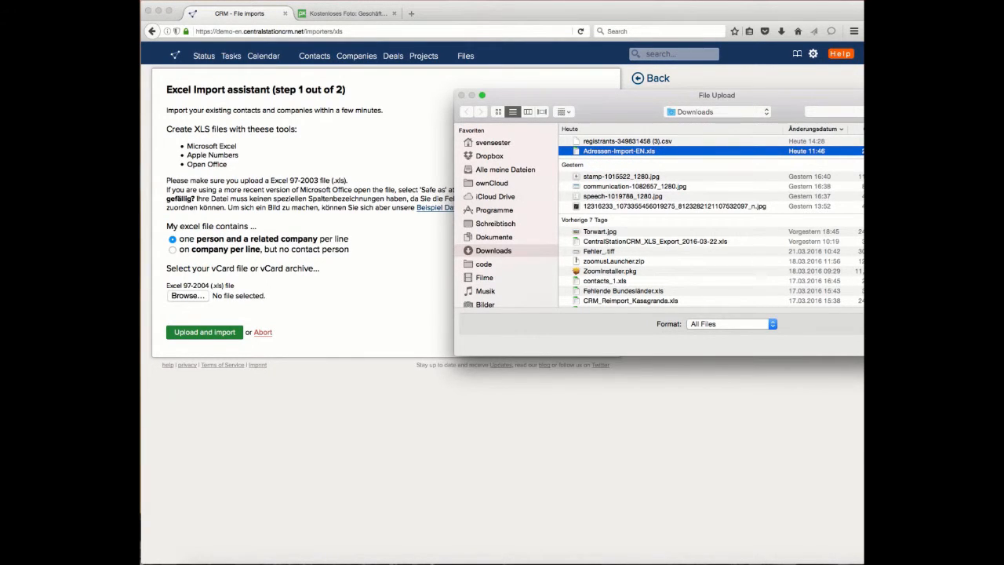
key(Return)
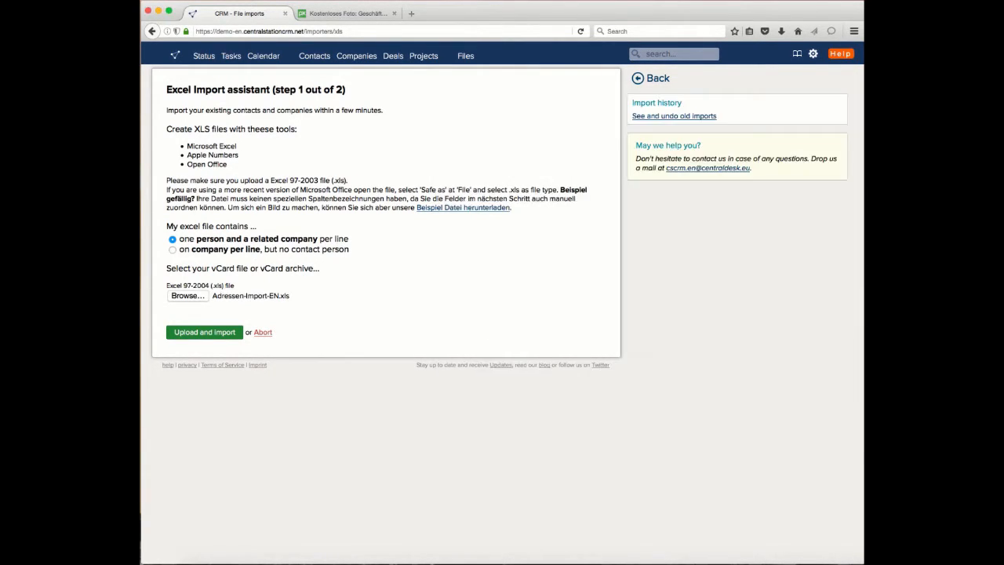
click(204, 332)
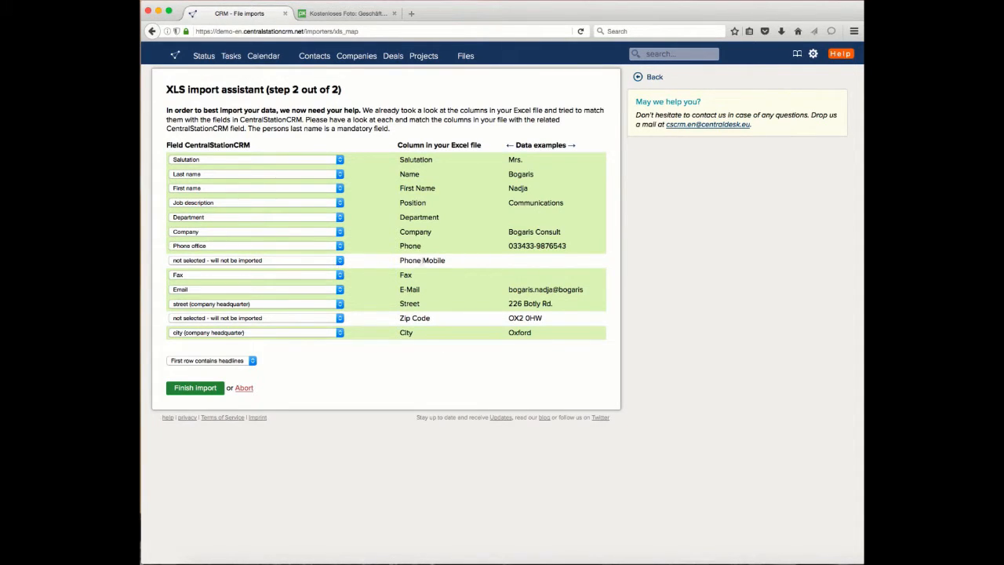
Step: Map the Phone Mobile column to Phone mobile and the Zip Code column to postal code / ZIP (office)
click(340, 260)
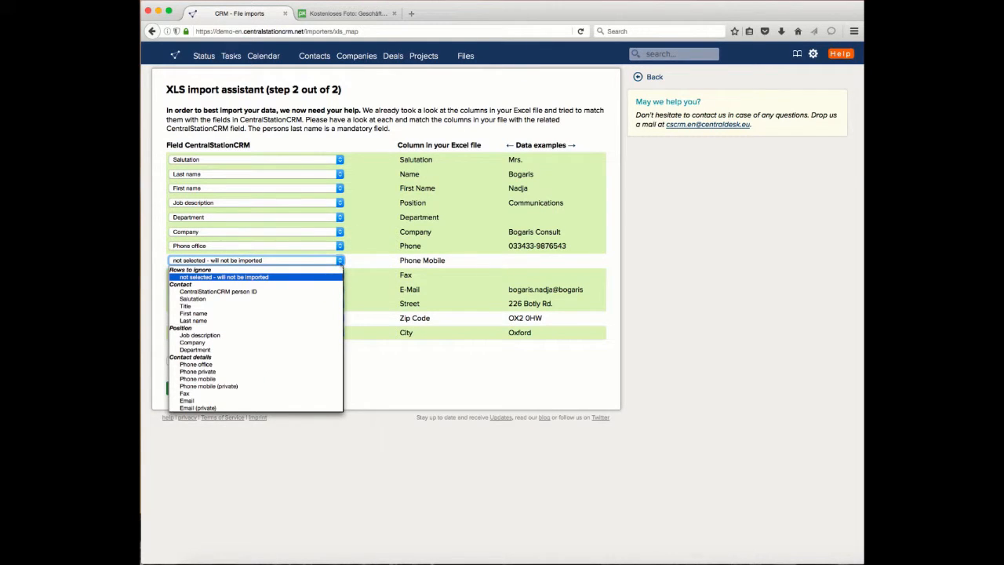
click(303, 380)
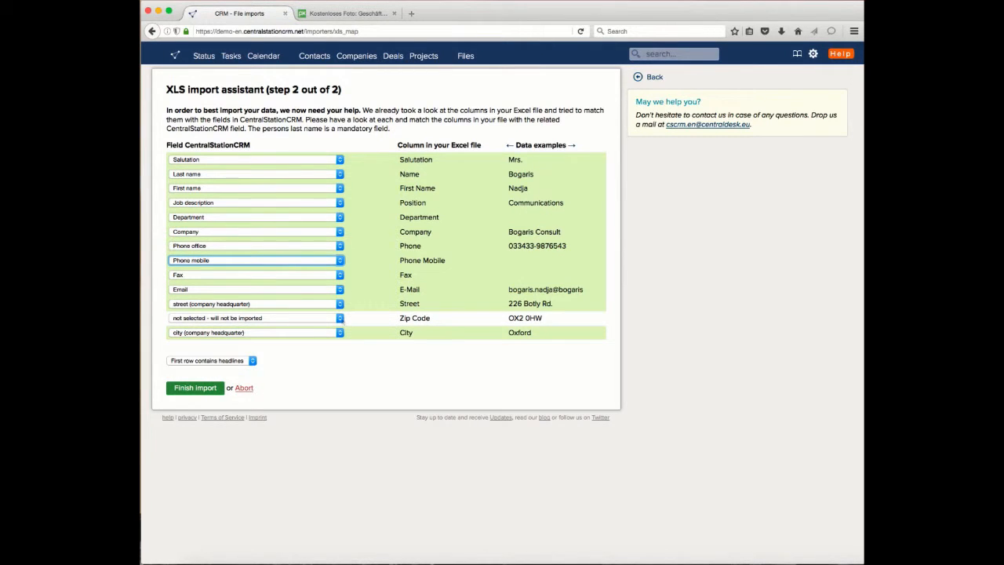
click(342, 318)
scroll(286, 365, down, 5)
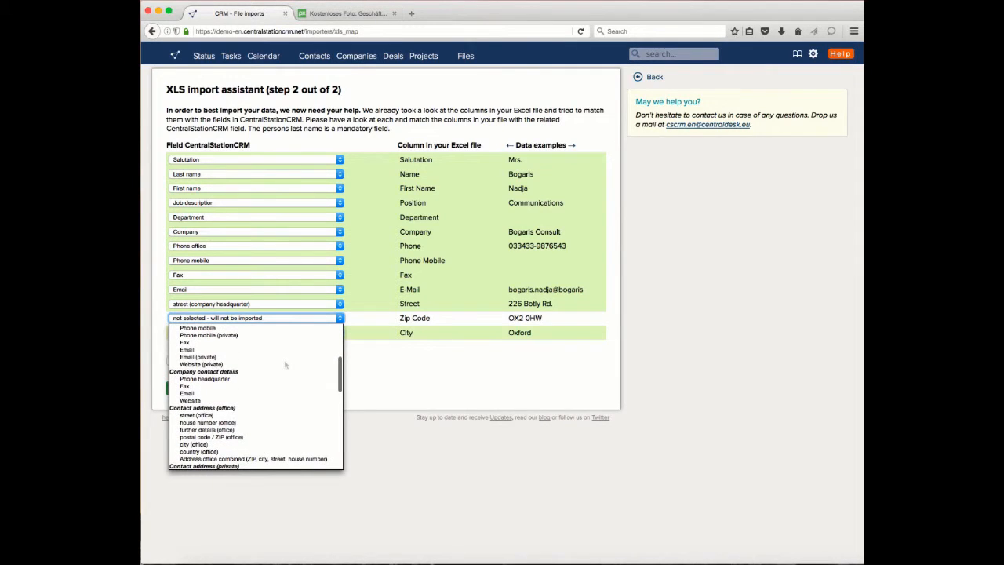
click(267, 436)
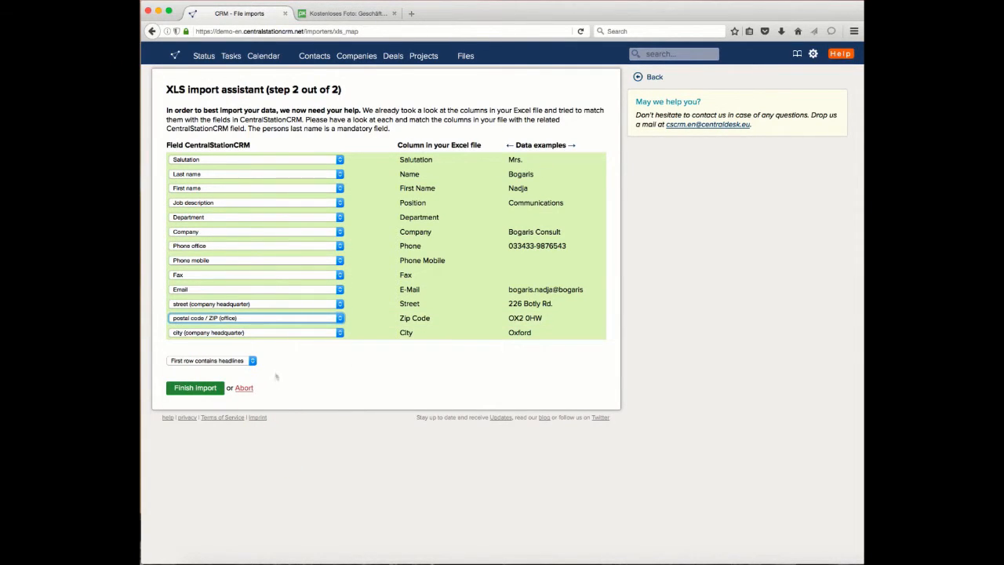
click(326, 363)
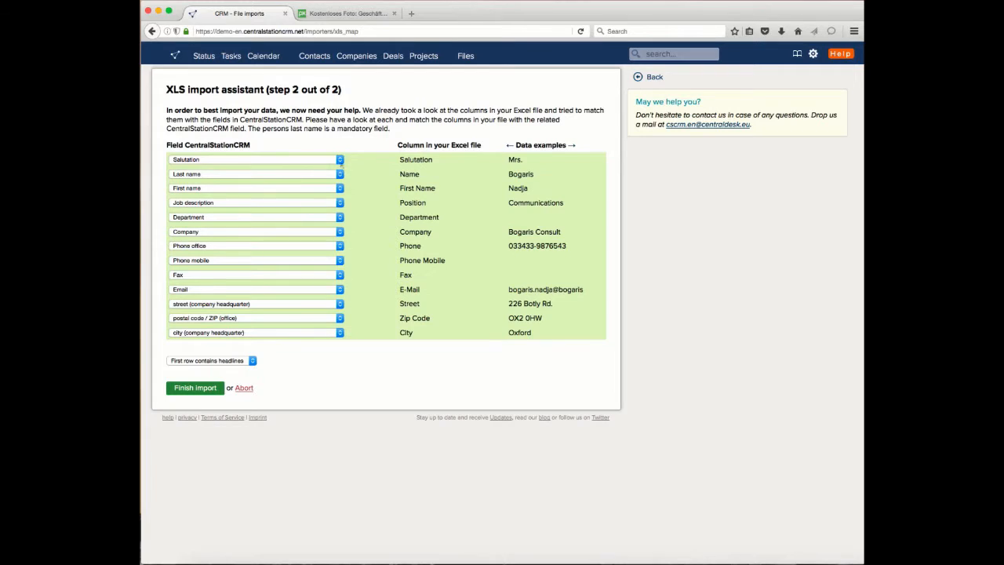
click(340, 161)
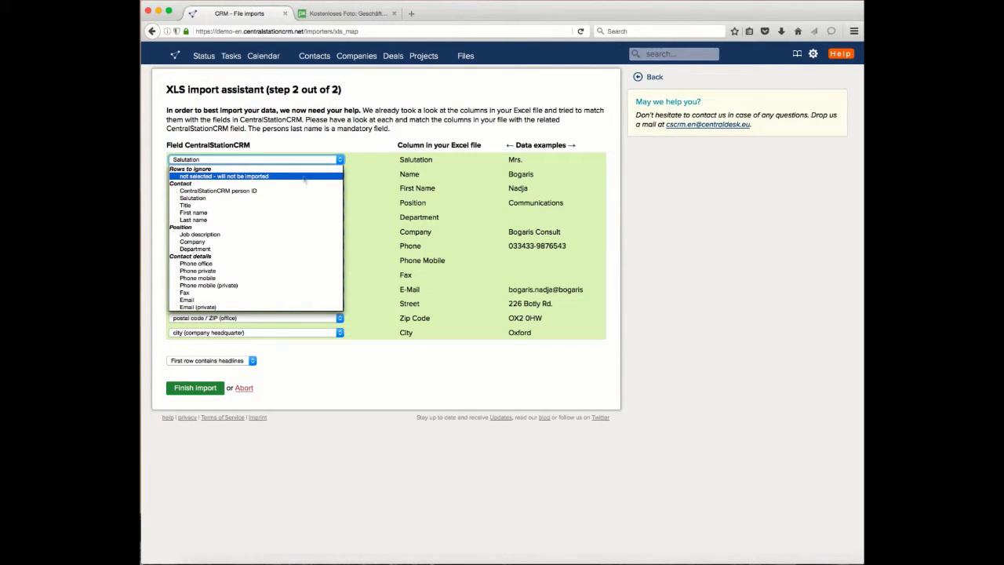
click(367, 143)
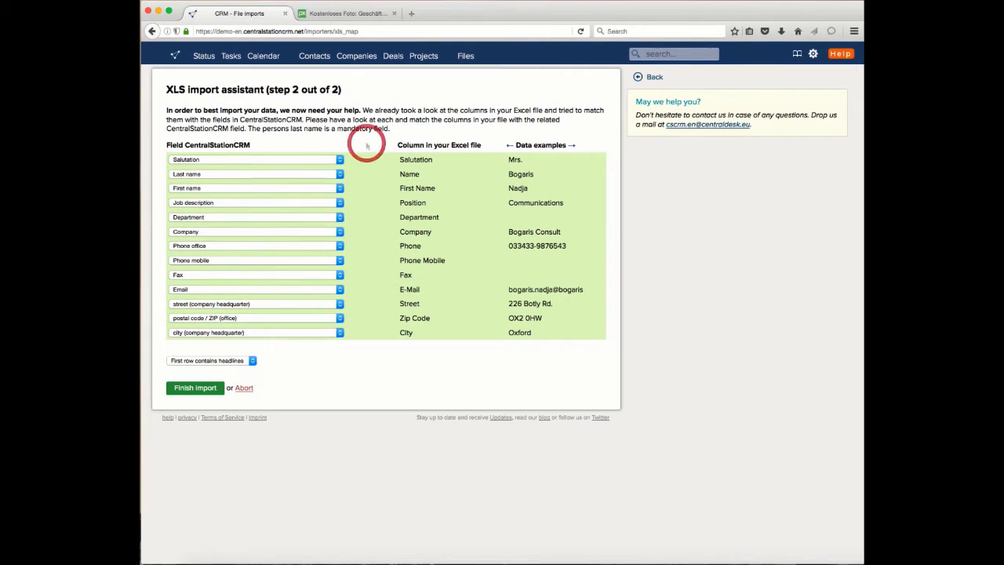
Step: Finish the Excel import and open the contacts list to check the imported entries
click(203, 393)
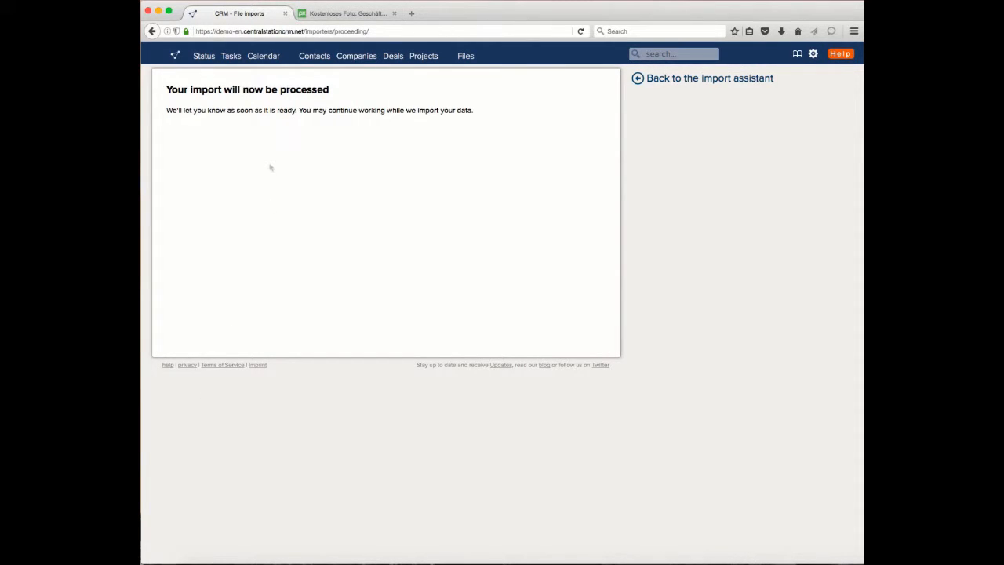
click(315, 59)
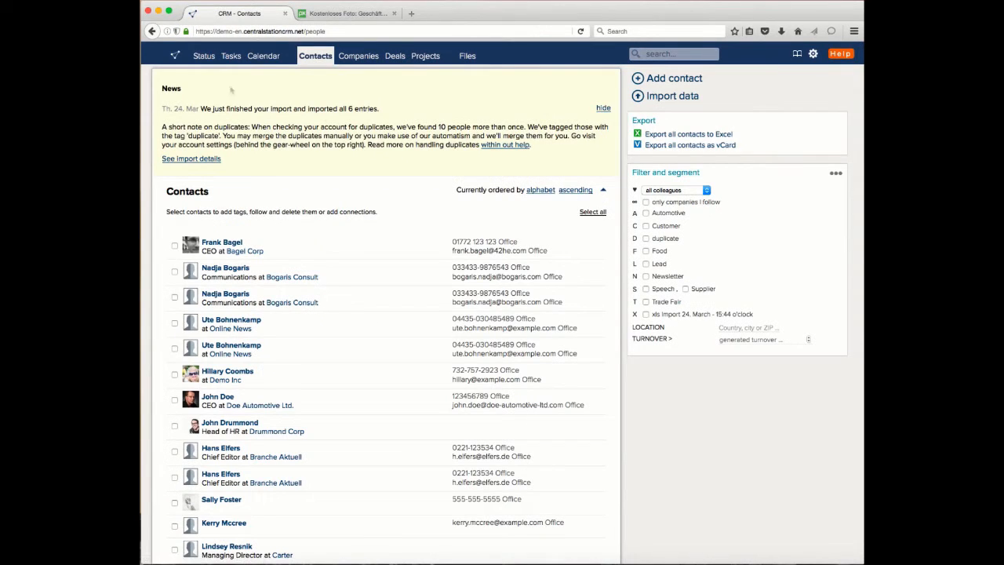
Step: Read the news notice about the finished import and the tagged duplicates above the contacts list and hide it
drag(206, 109, 379, 107)
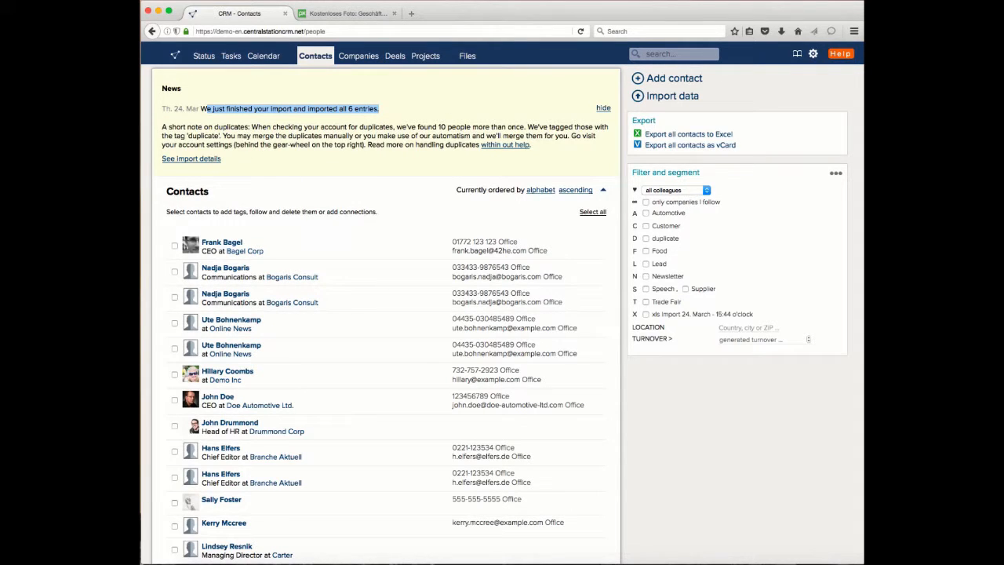
drag(261, 123, 464, 125)
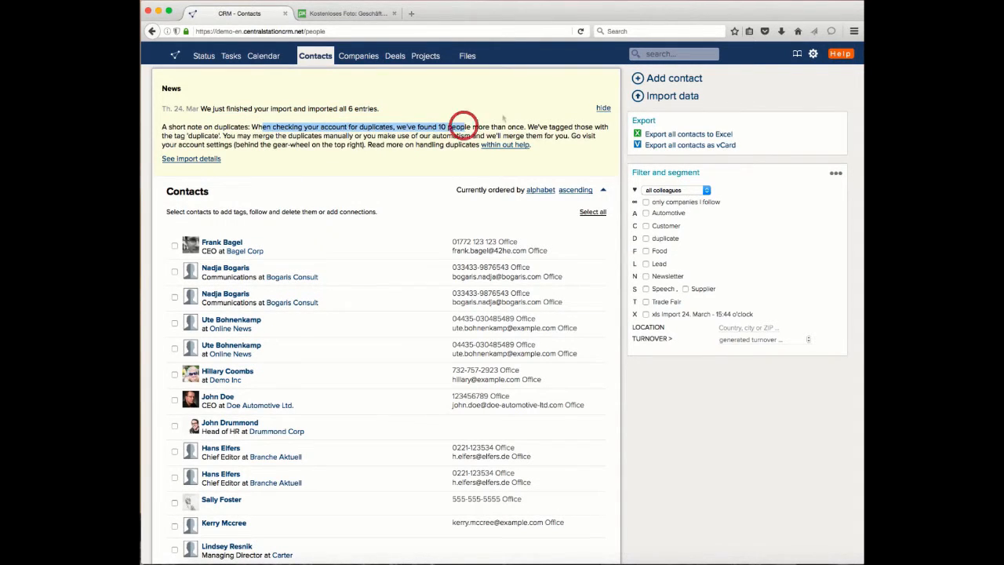
click(502, 114)
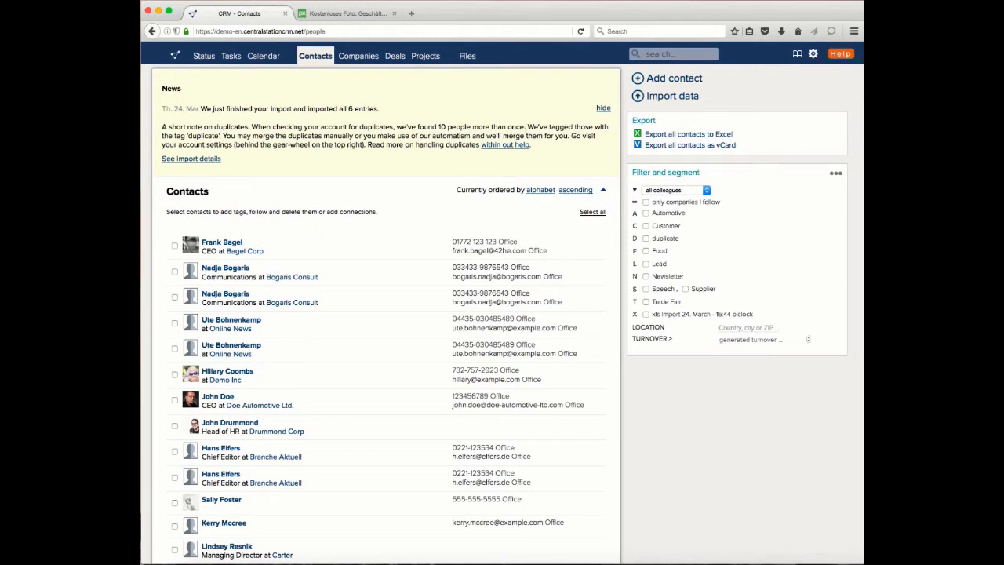
drag(173, 135, 232, 135)
click(603, 108)
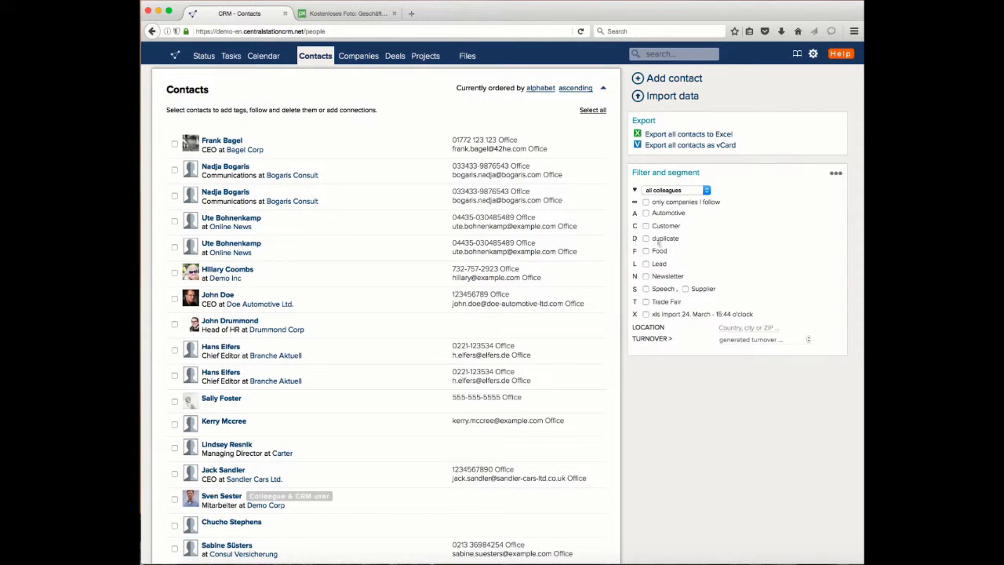
Step: Filter the contacts by the duplicate tag and merge the two entries of the Bogaris Consult communications contact
click(647, 238)
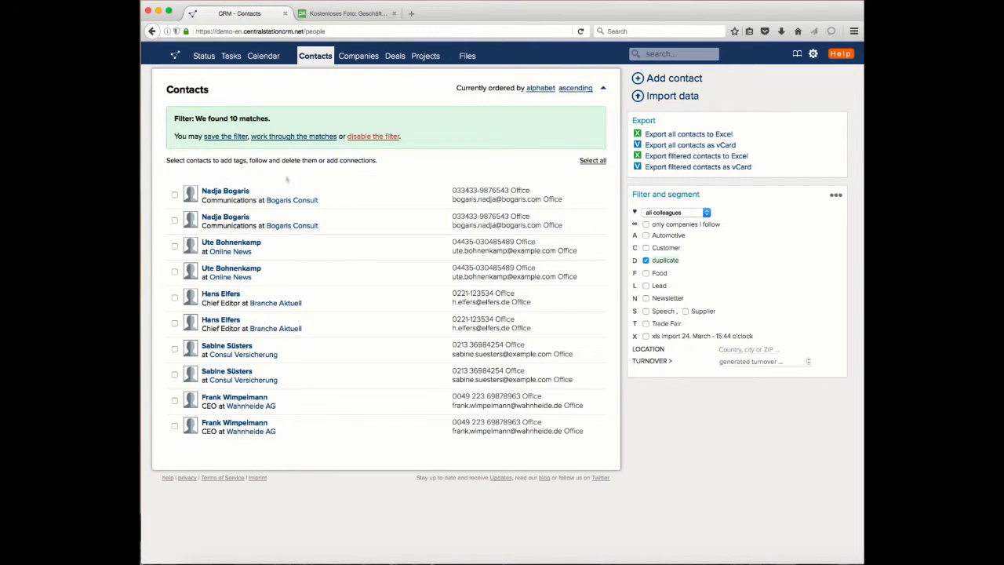
click(174, 195)
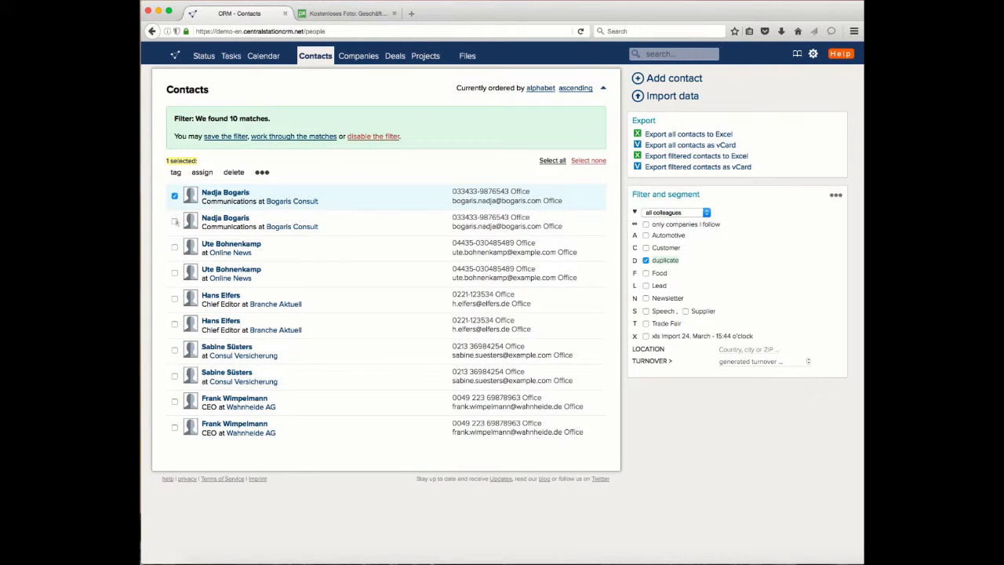
click(174, 221)
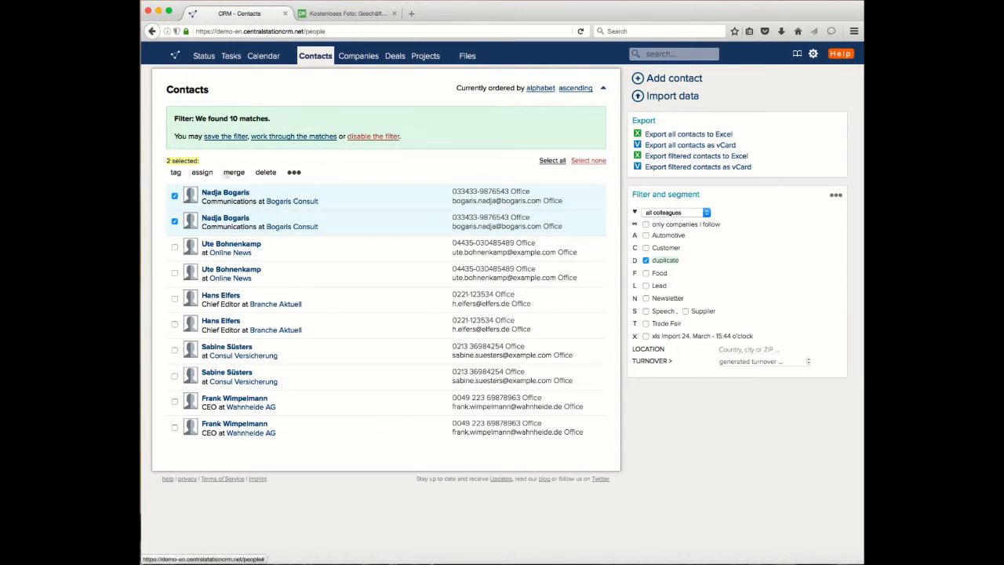
click(235, 172)
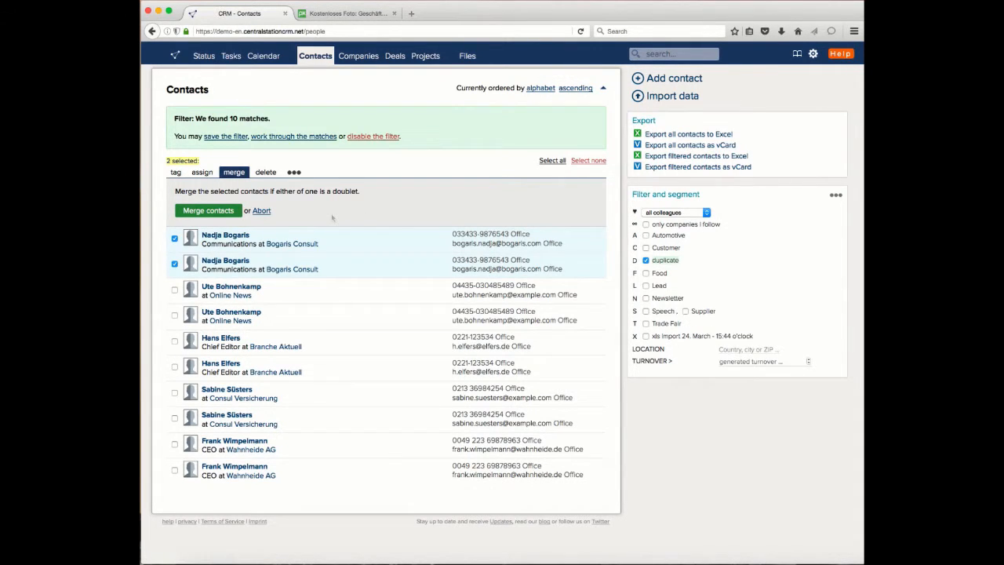
click(220, 210)
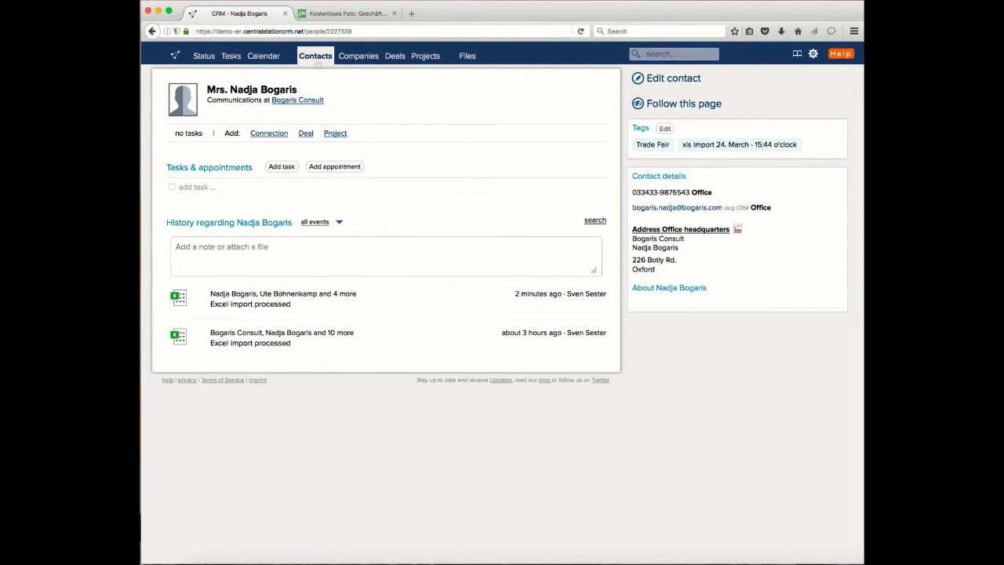
Step: Return to the contacts list, disable the duplicate filter and deselect the merged Bogaris Consult contact
click(317, 61)
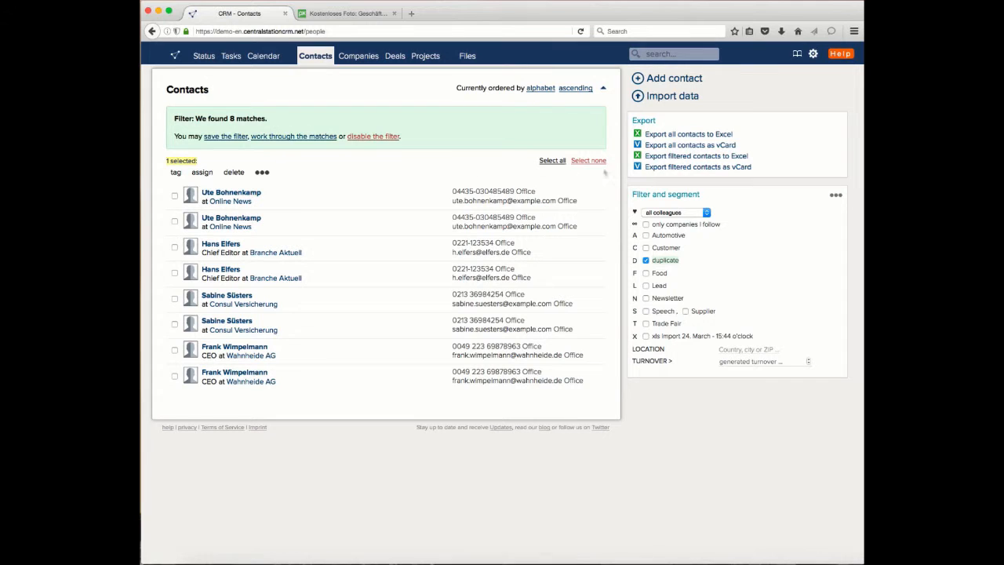
click(388, 139)
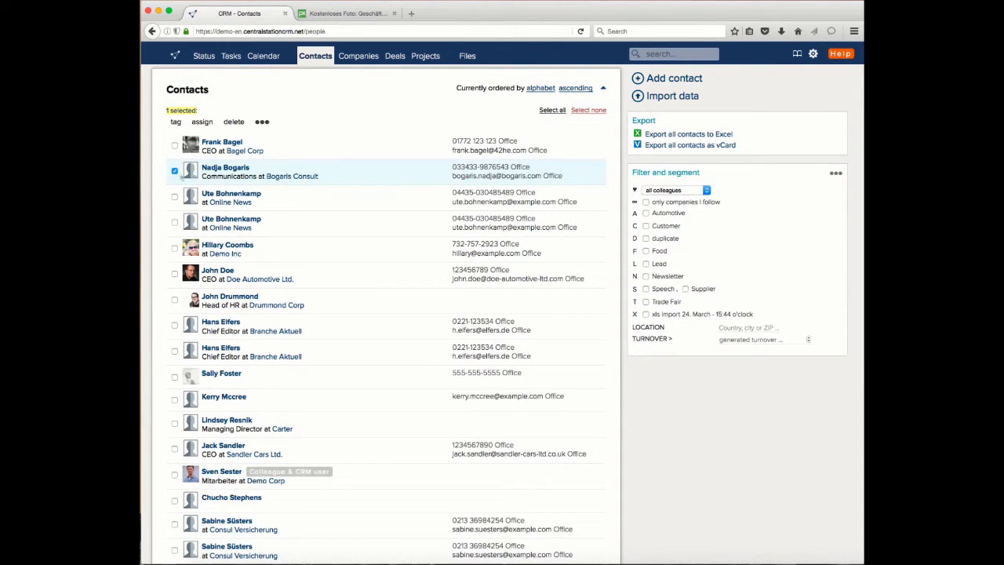
click(174, 170)
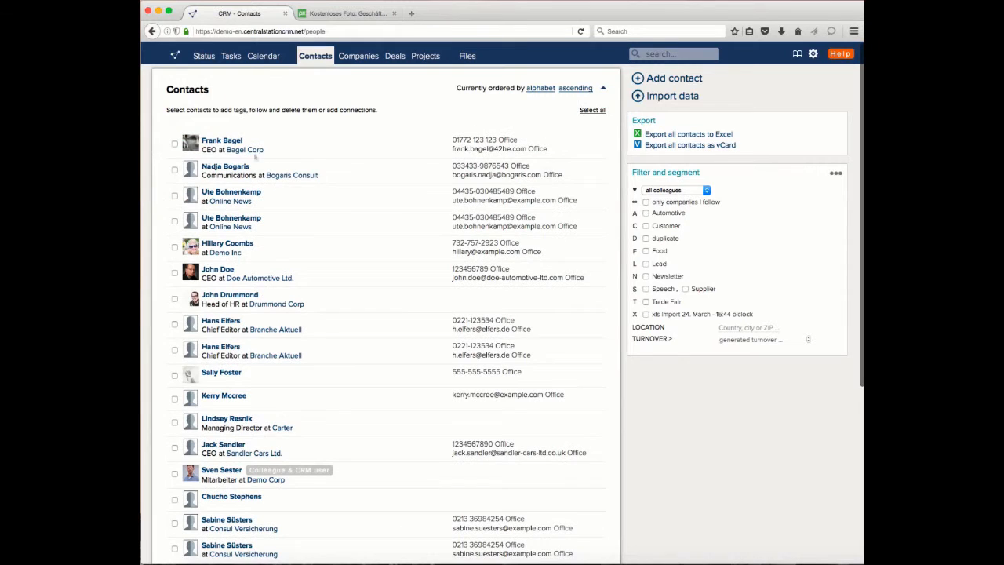
Step: Run Find and merge doublets from the account settings, identifying contacts by e-mail and last name with preview mode off
click(813, 54)
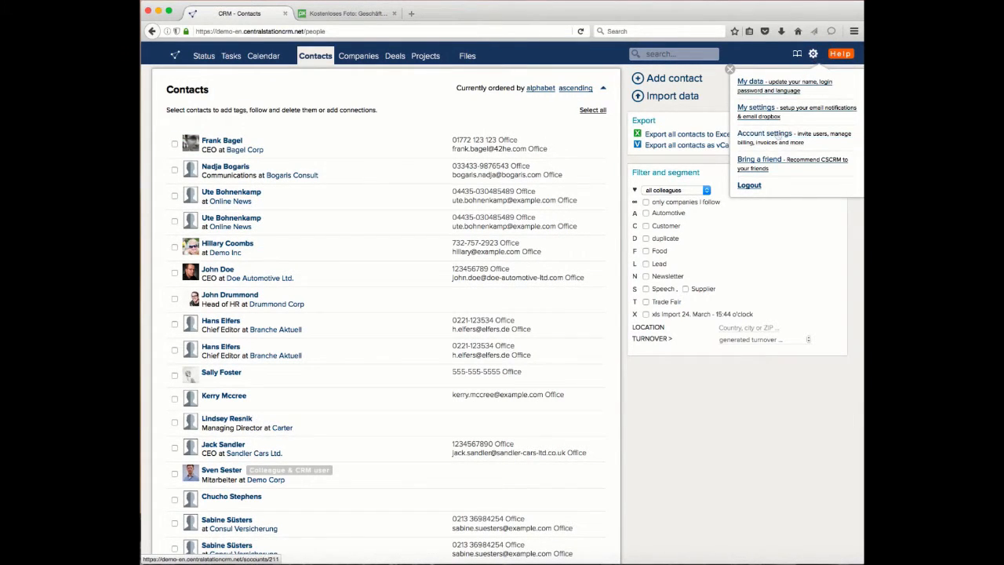
click(777, 134)
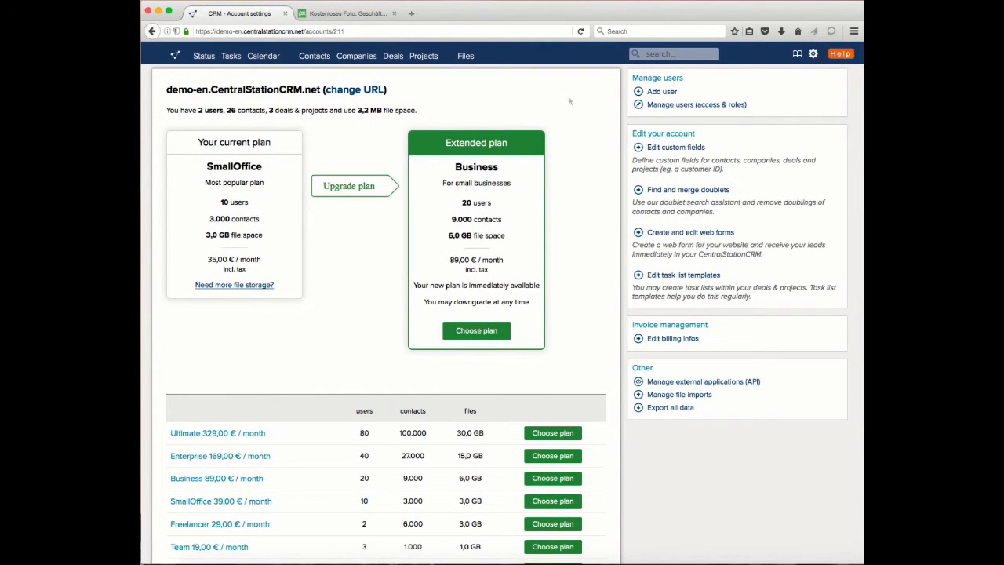
scroll(568, 100, down, 1)
scroll(570, 100, up, 1)
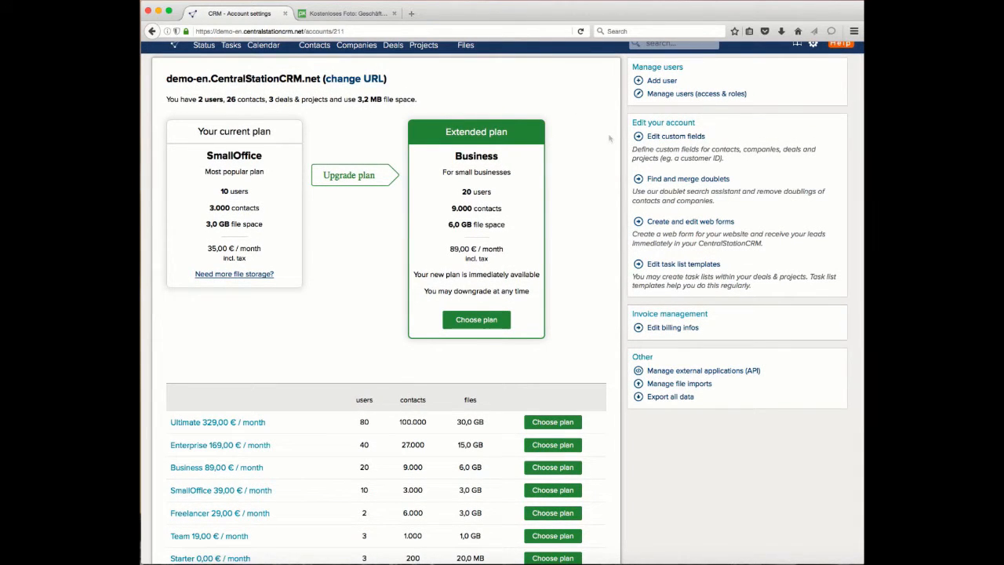
click(689, 179)
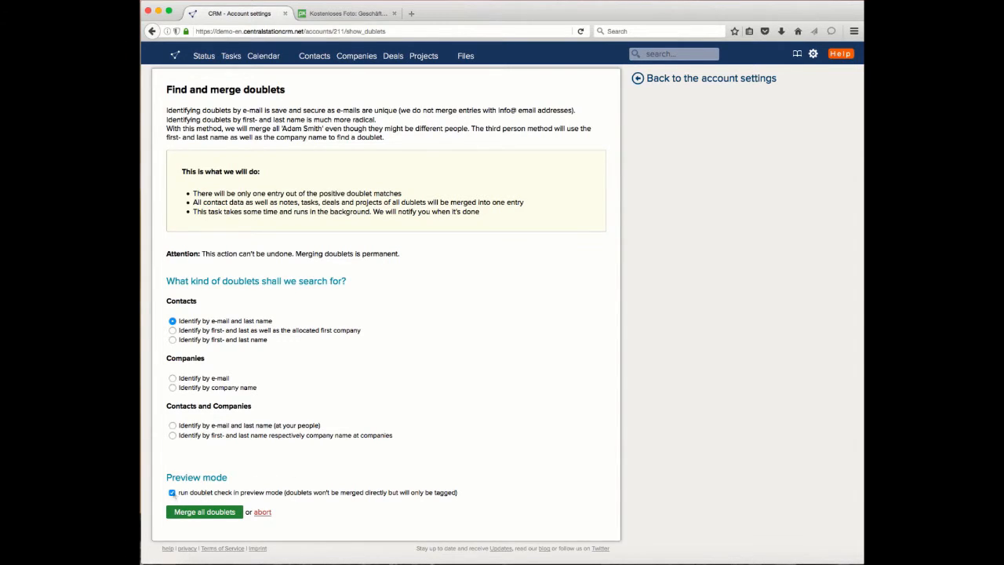
click(173, 493)
click(205, 513)
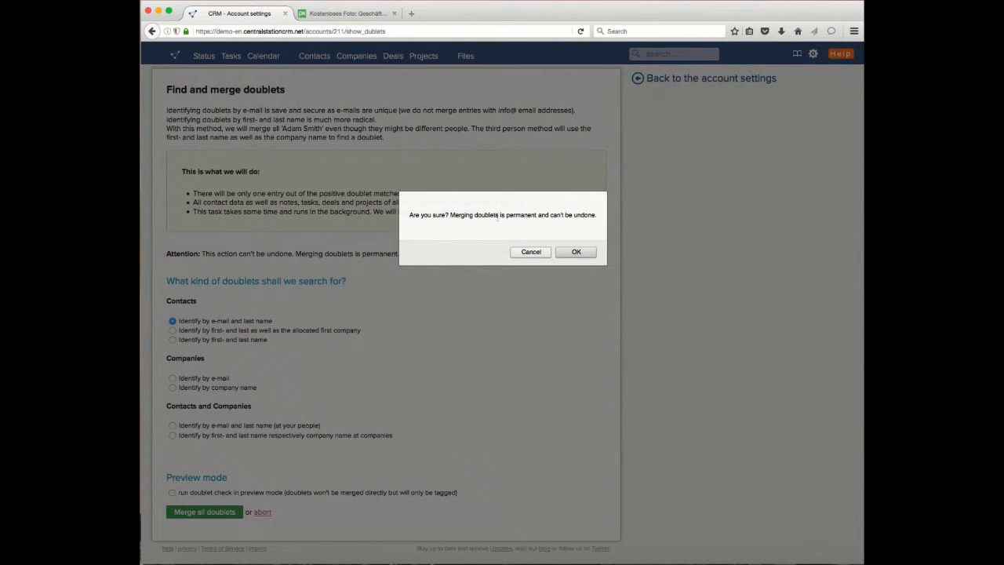
click(577, 252)
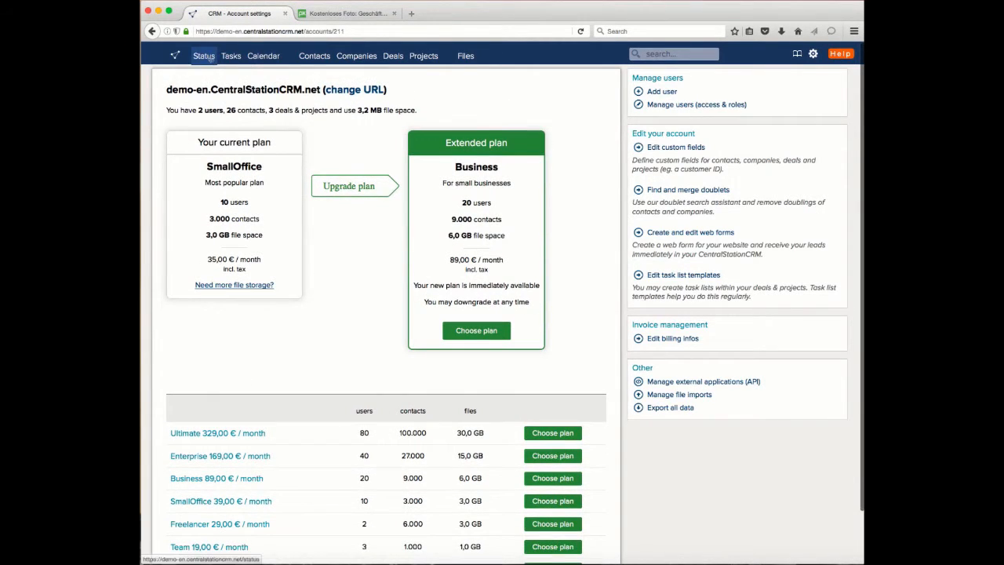
Step: Read the news about the doublet merge on the status page and hide the notice
click(205, 56)
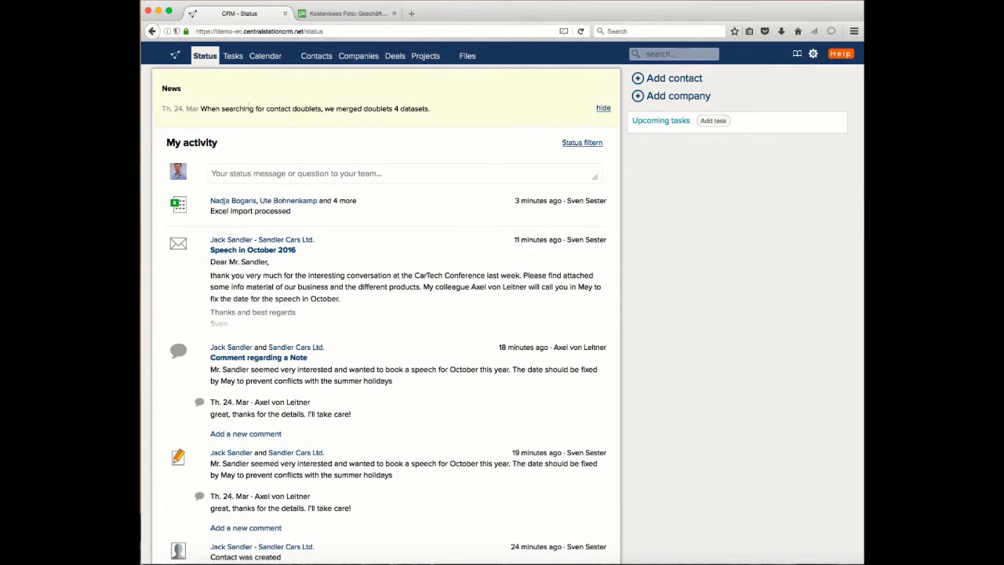
drag(250, 108, 365, 104)
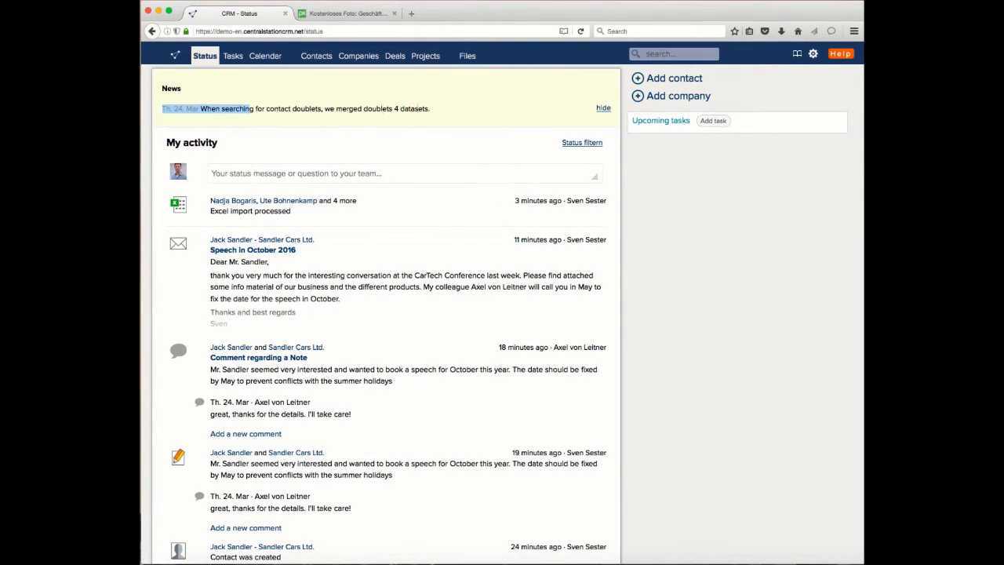
click(473, 110)
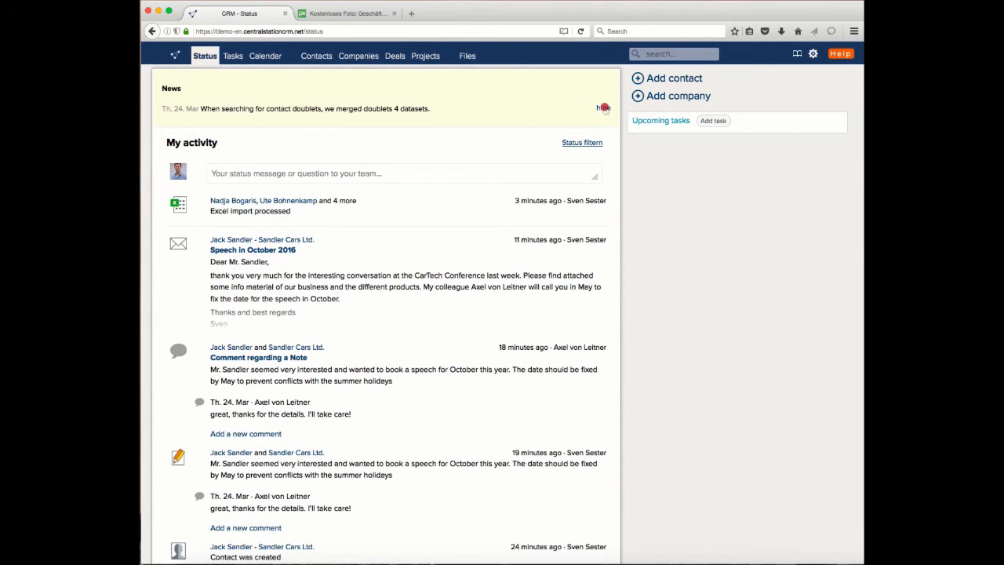
click(601, 108)
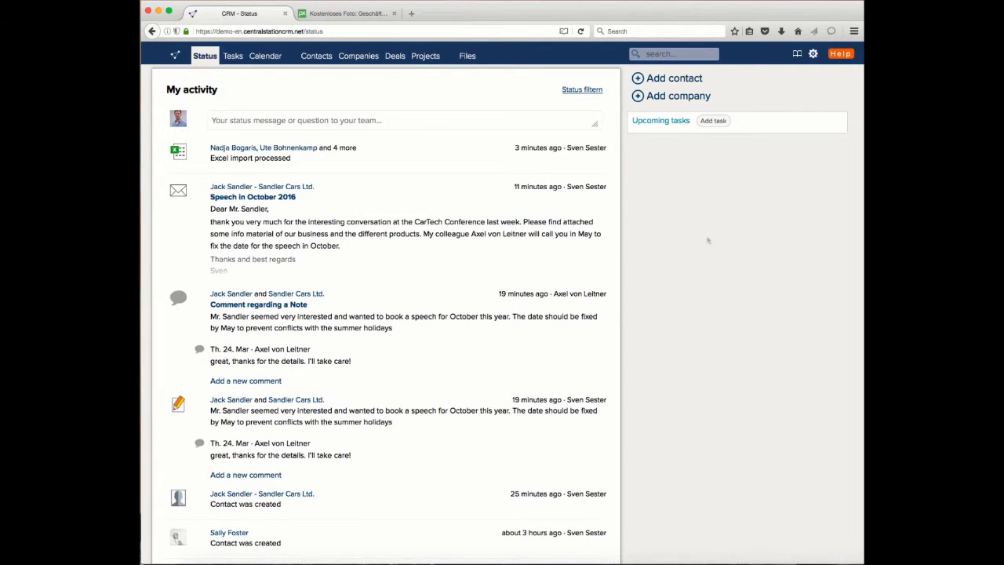
Step: Search the CentralStationCRM help center for "duplic" and clear the search term
click(840, 55)
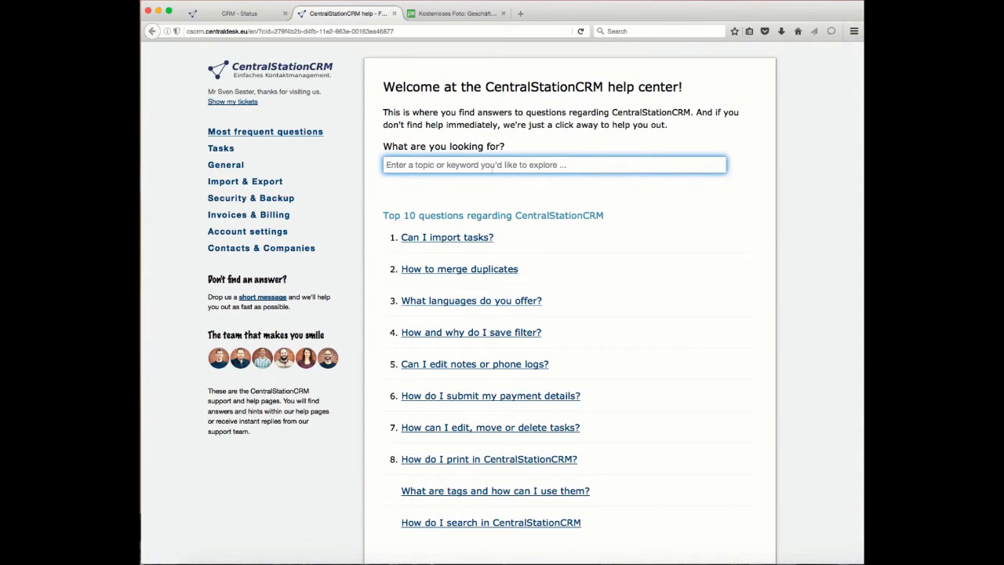
click(493, 168)
text(du)
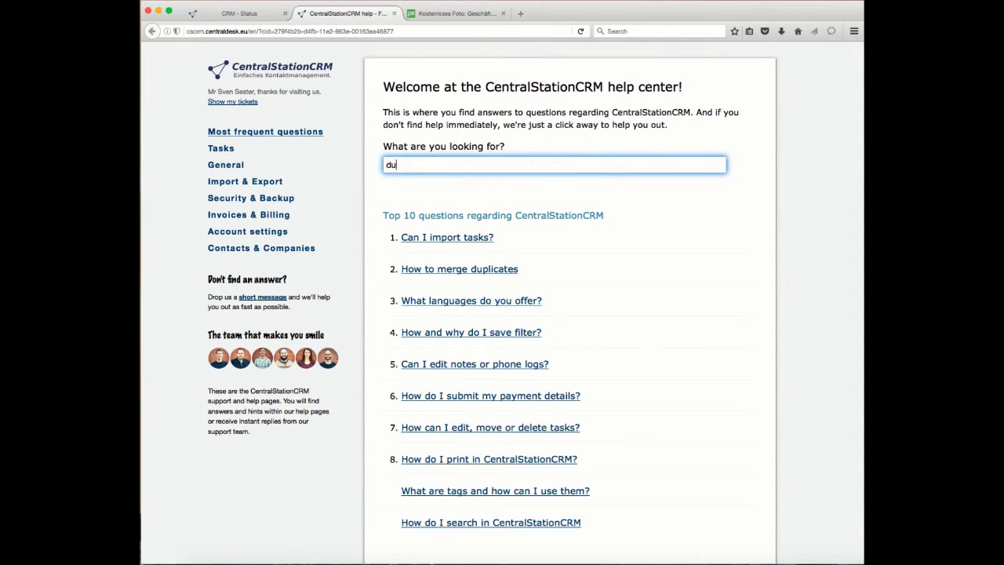
text(plic)
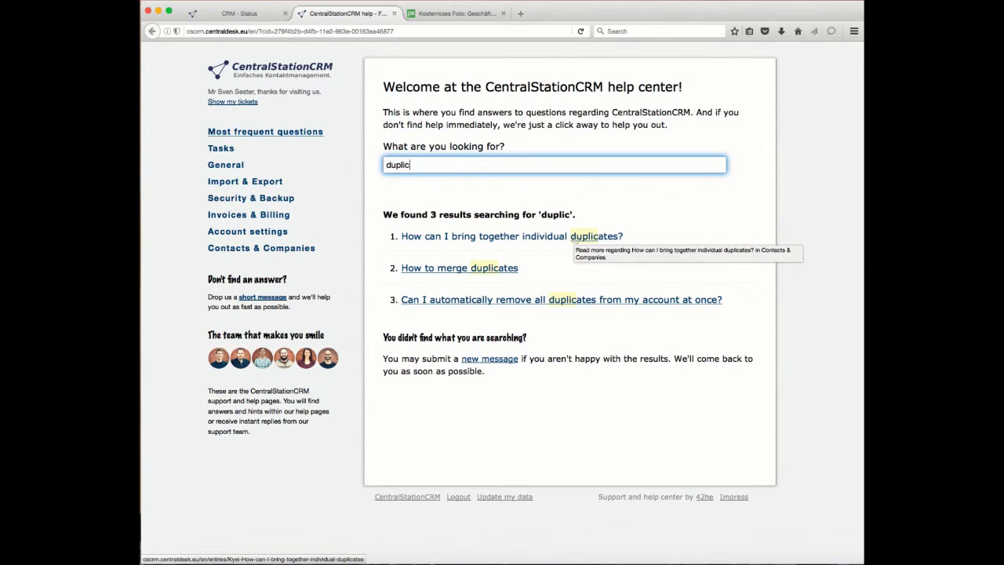
double_click(378, 165)
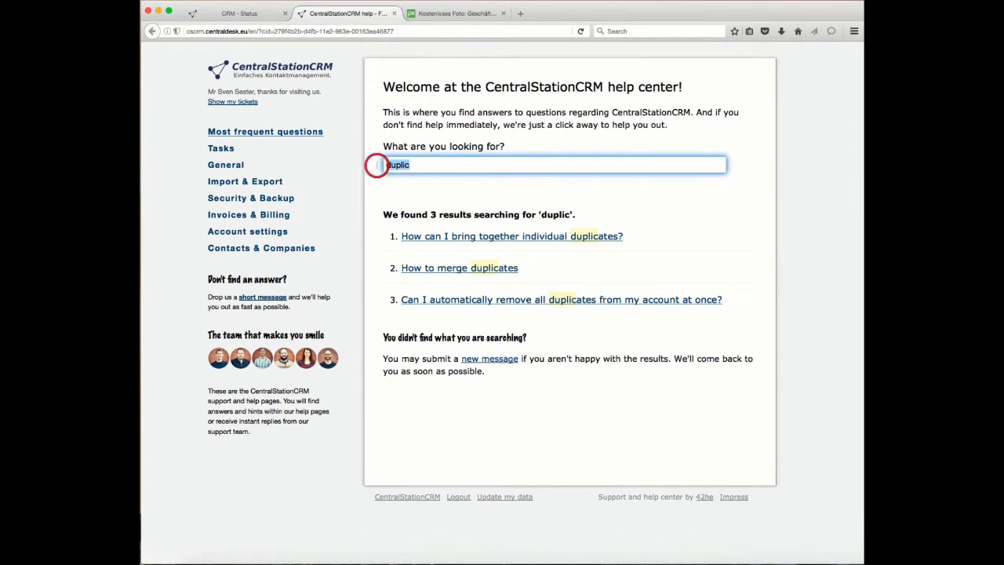
key(BackSpace)
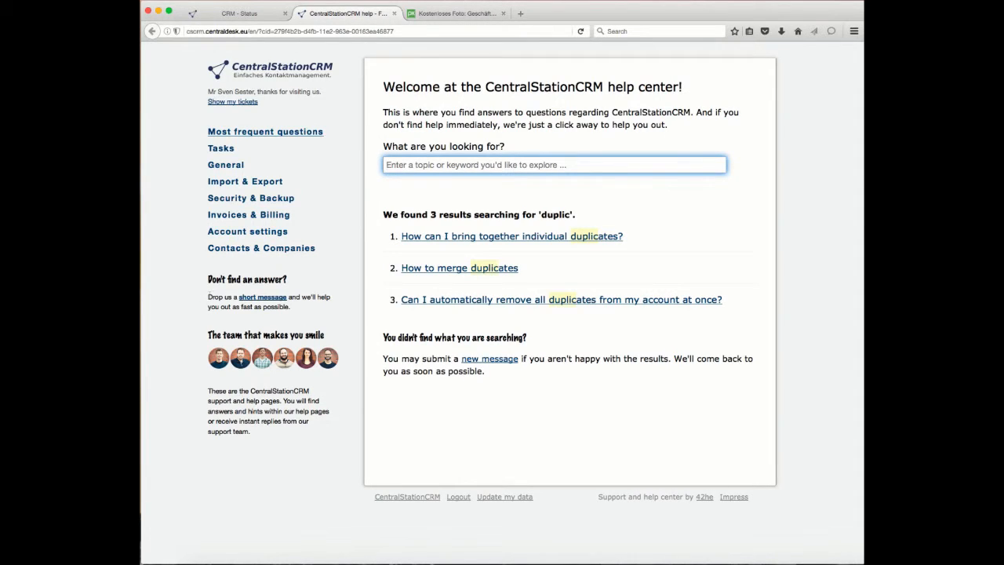
Step: View the help center's short message form for contacting the support team, abort it and return to the CRM status page
drag(224, 297, 319, 299)
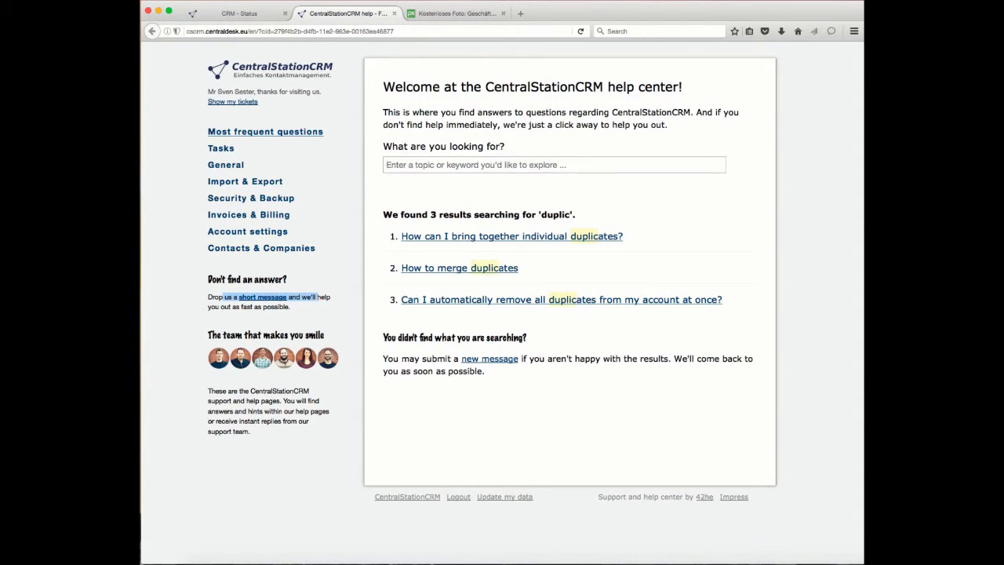
click(329, 272)
click(259, 298)
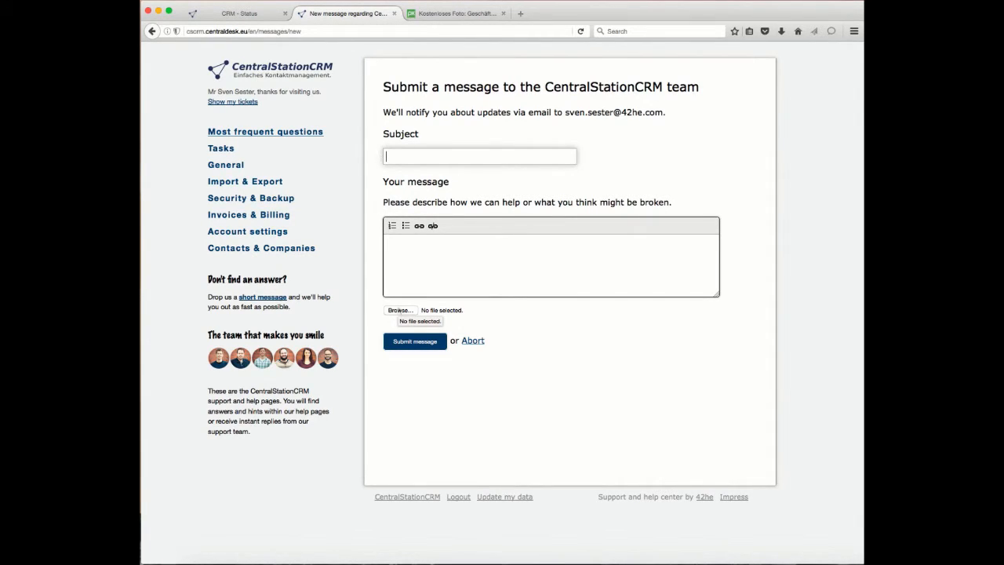
click(473, 340)
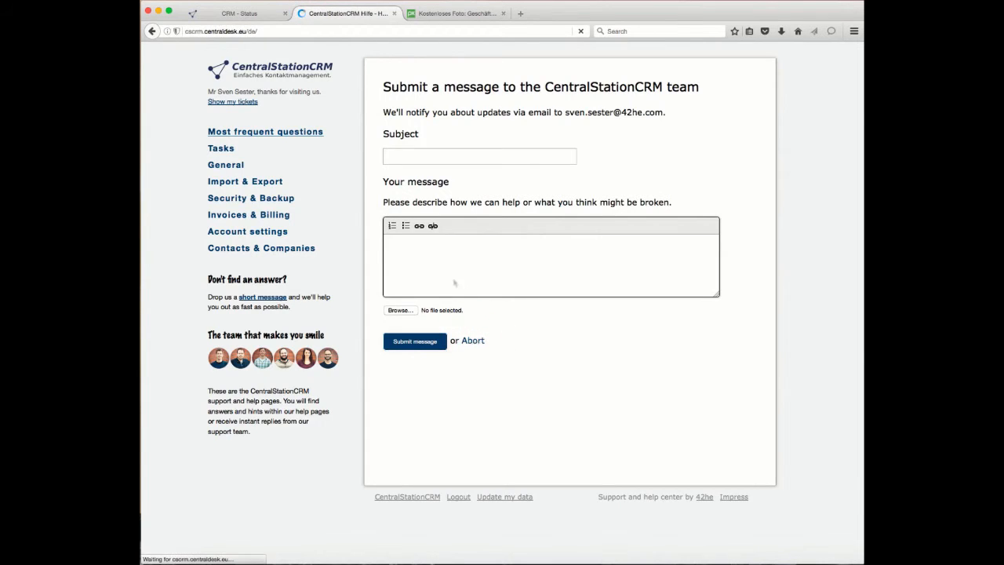
click(227, 14)
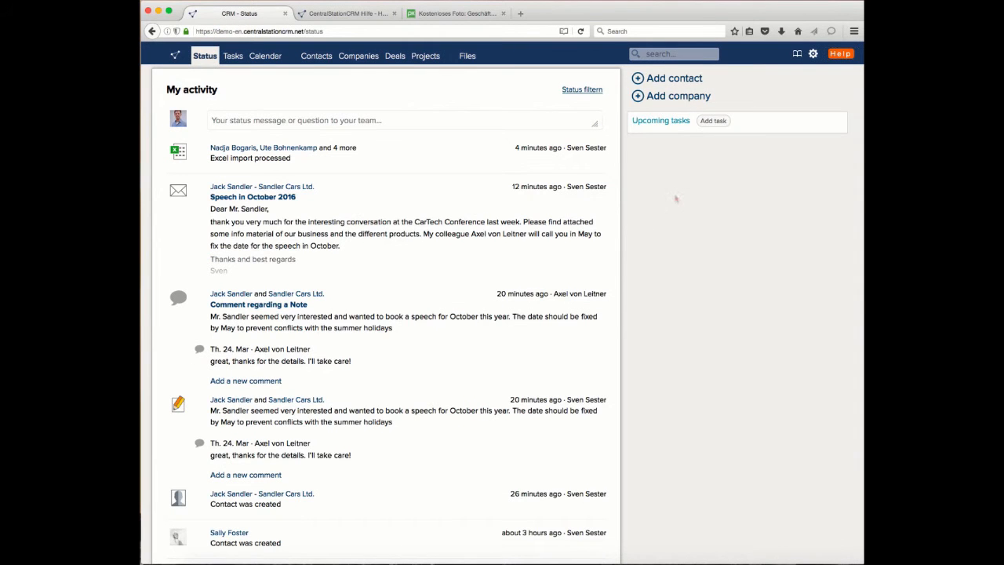